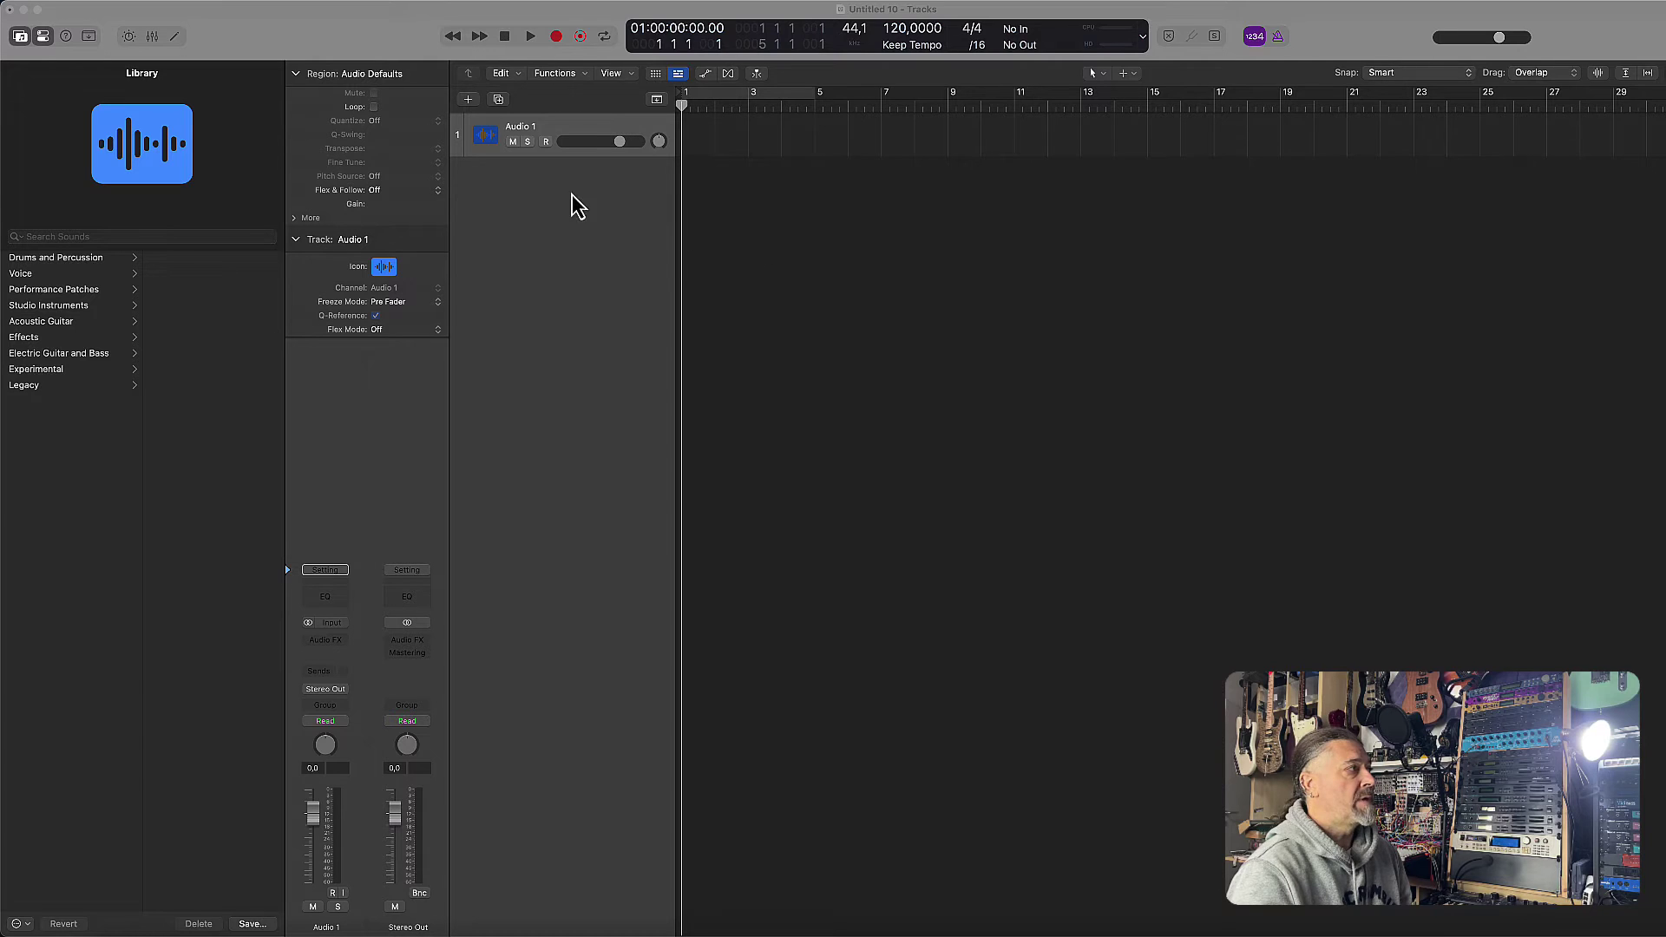
Step: Choose Addictive Drums 2 Multi-Output (4xStereo, 10xMono) as the new track's instrument
click(467, 99)
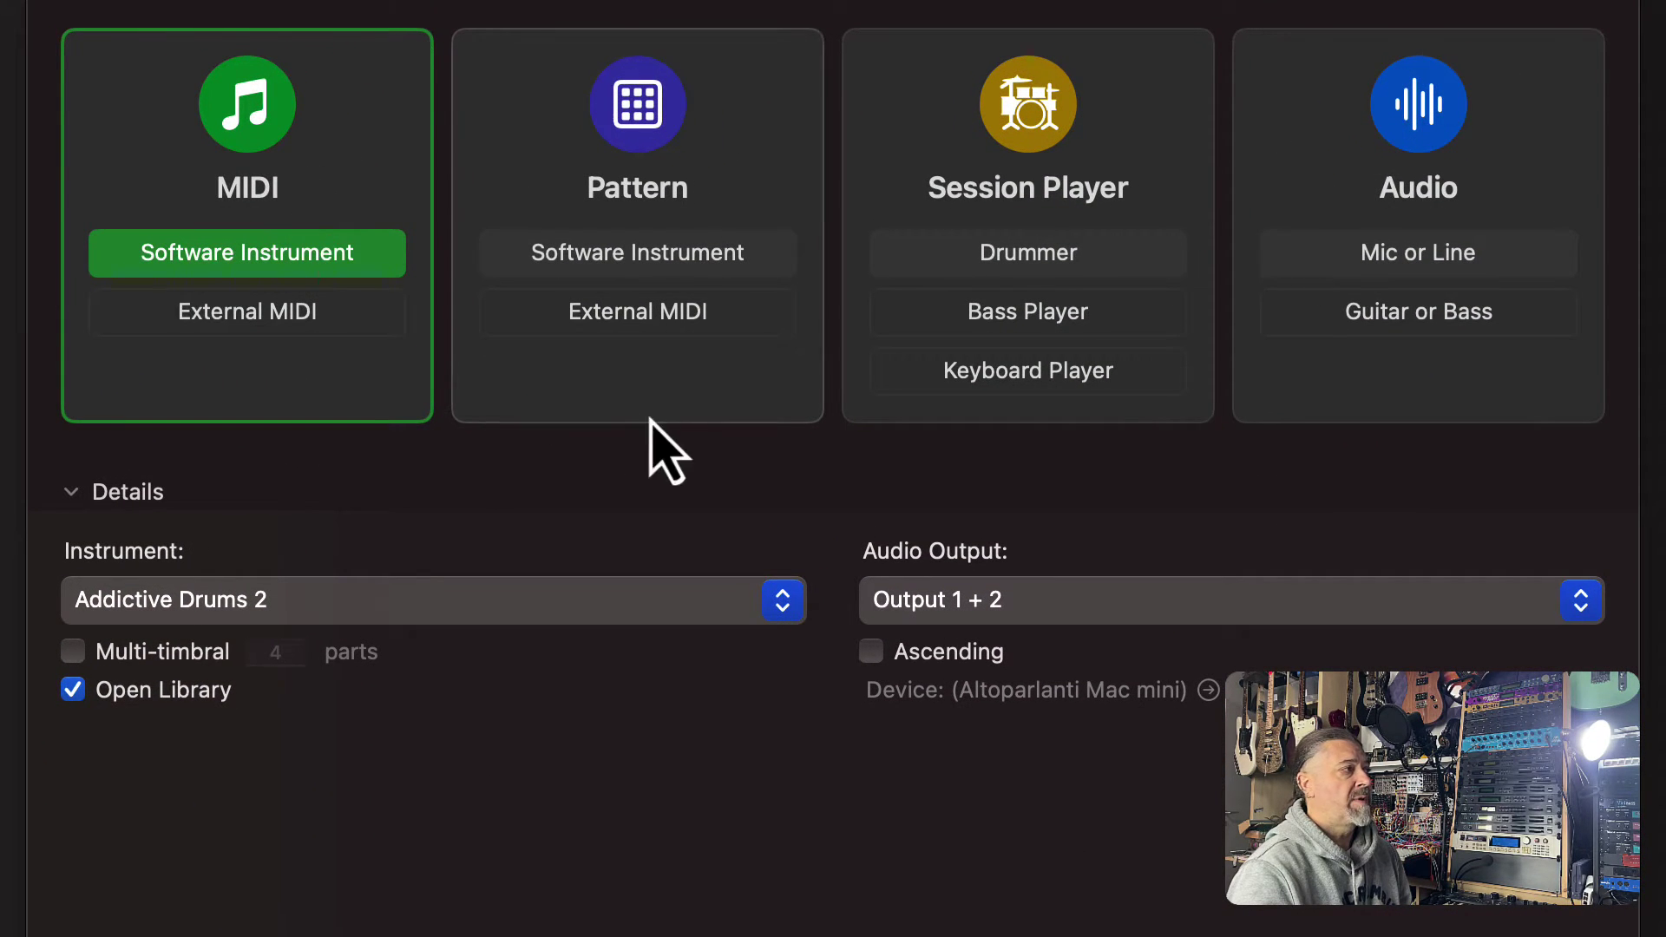
click(775, 605)
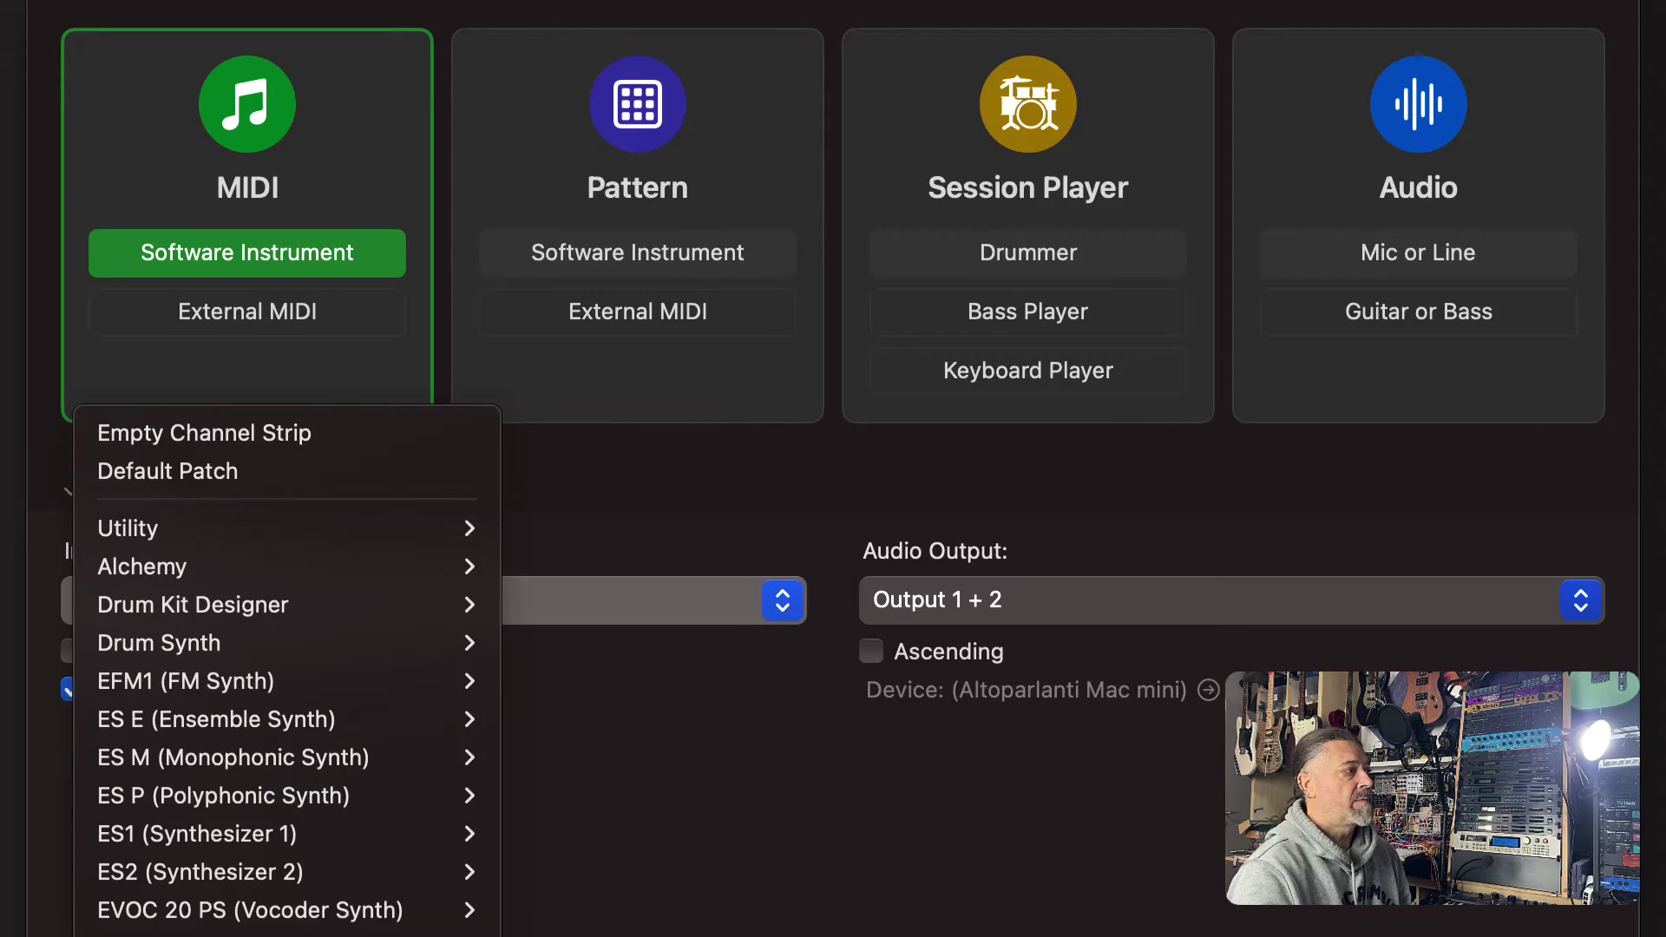
mouse_move(178, 936)
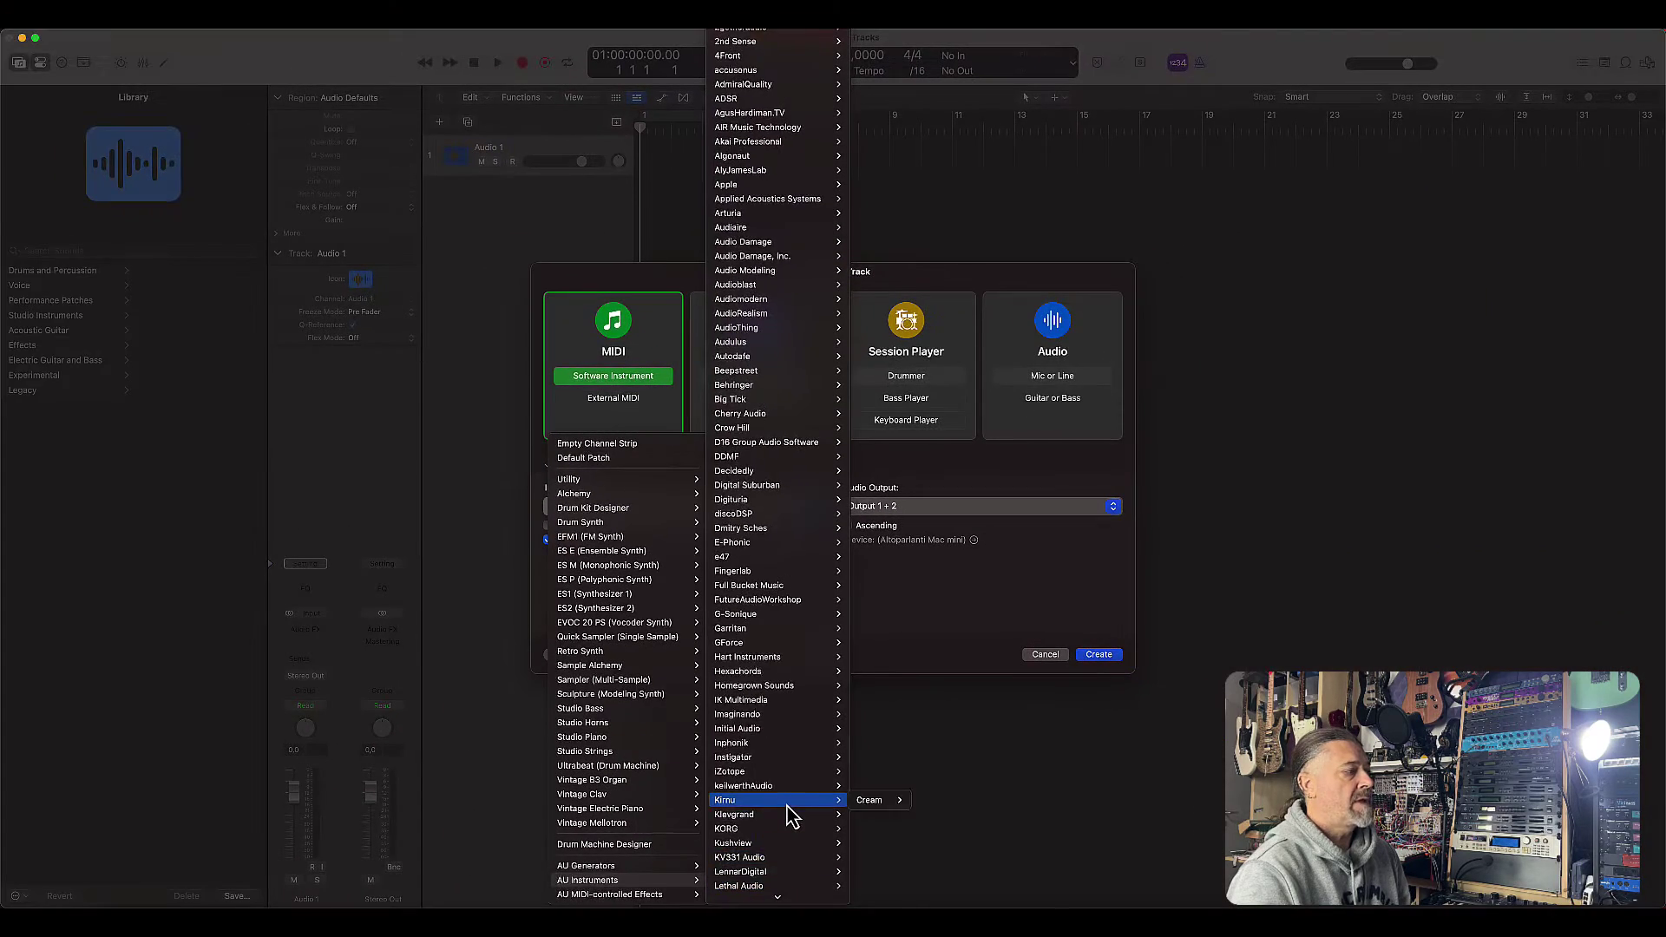
scroll(788, 807, down, 5)
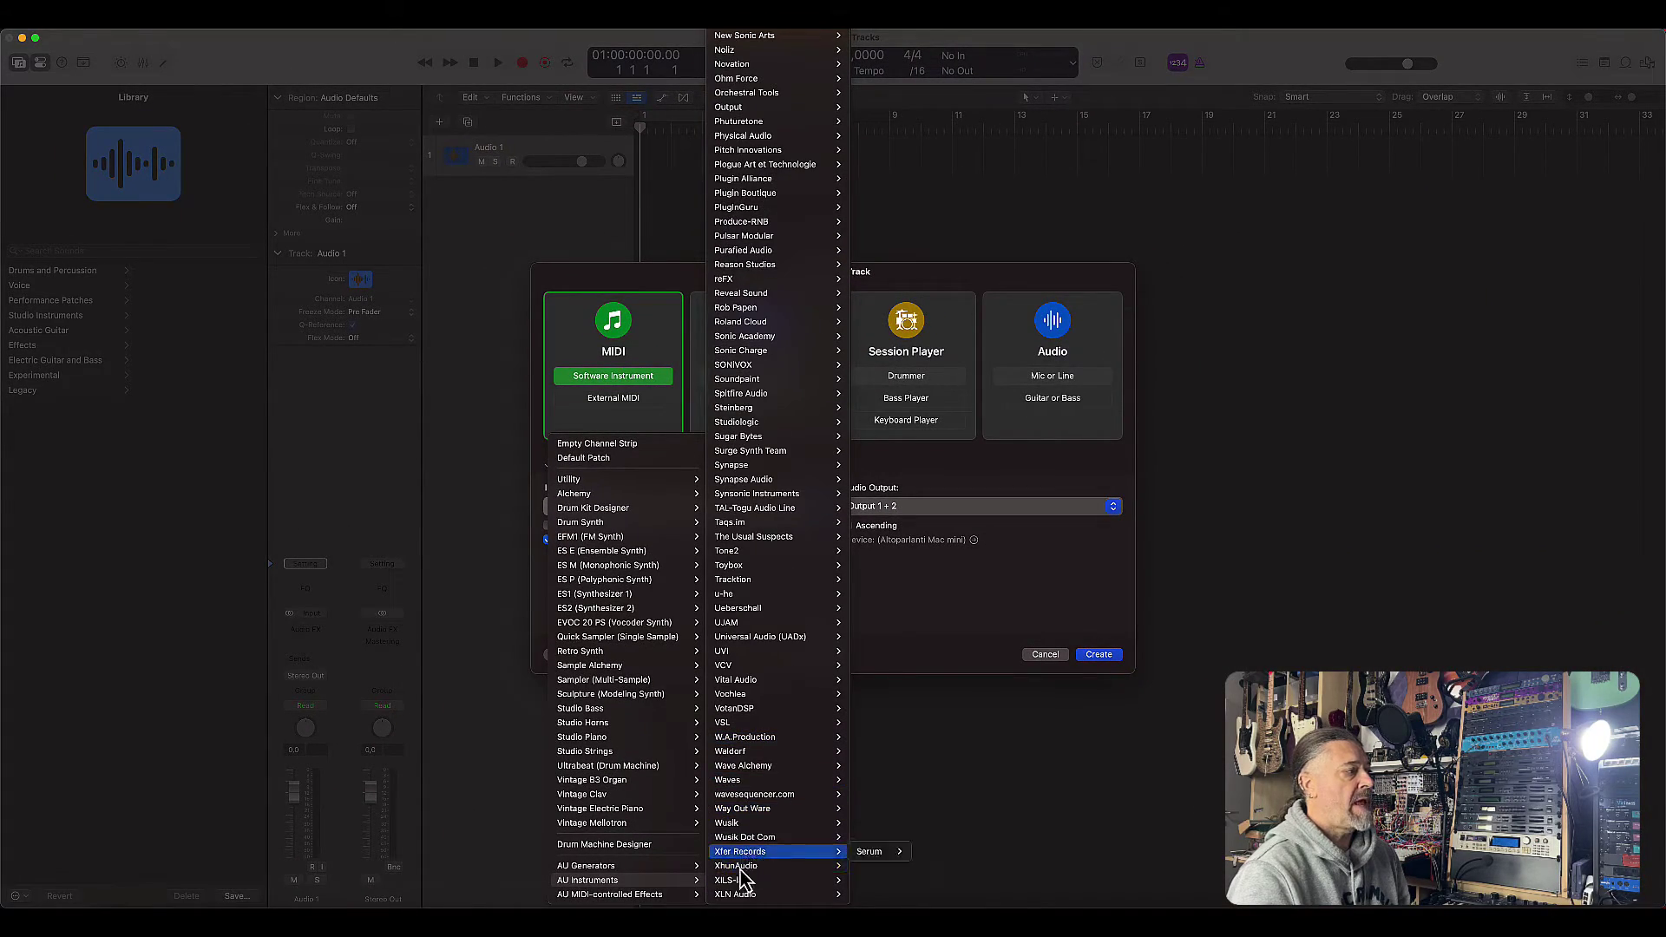
mouse_move(733, 895)
mouse_move(894, 852)
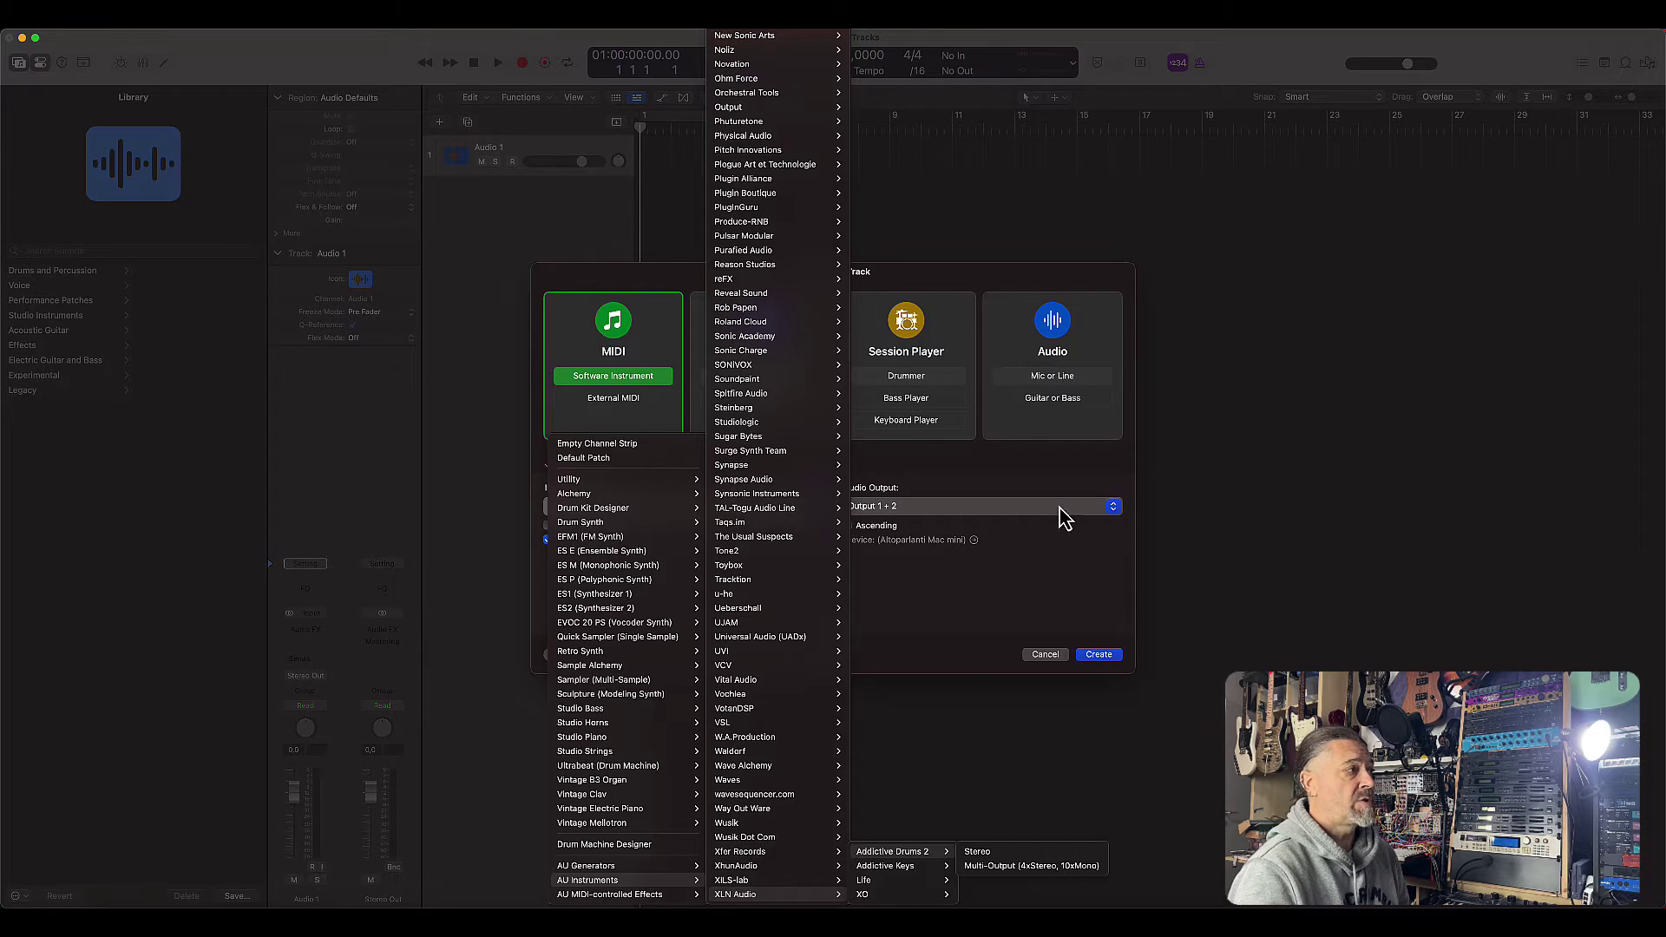
mouse_move(878, 899)
mouse_move(903, 851)
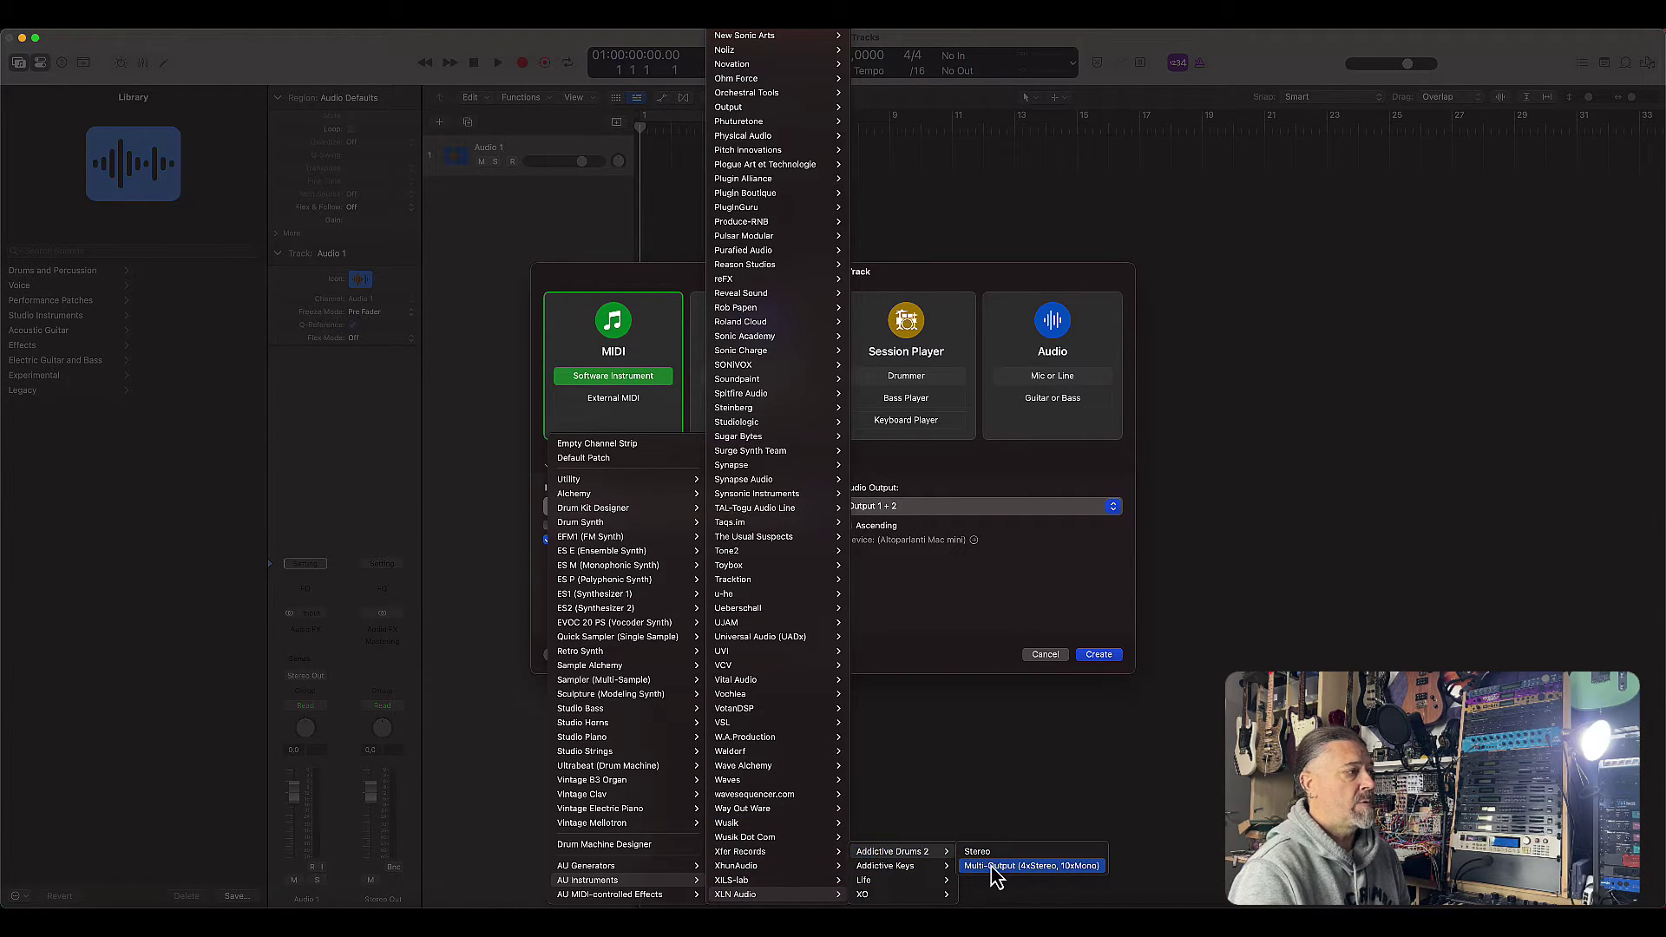
click(991, 865)
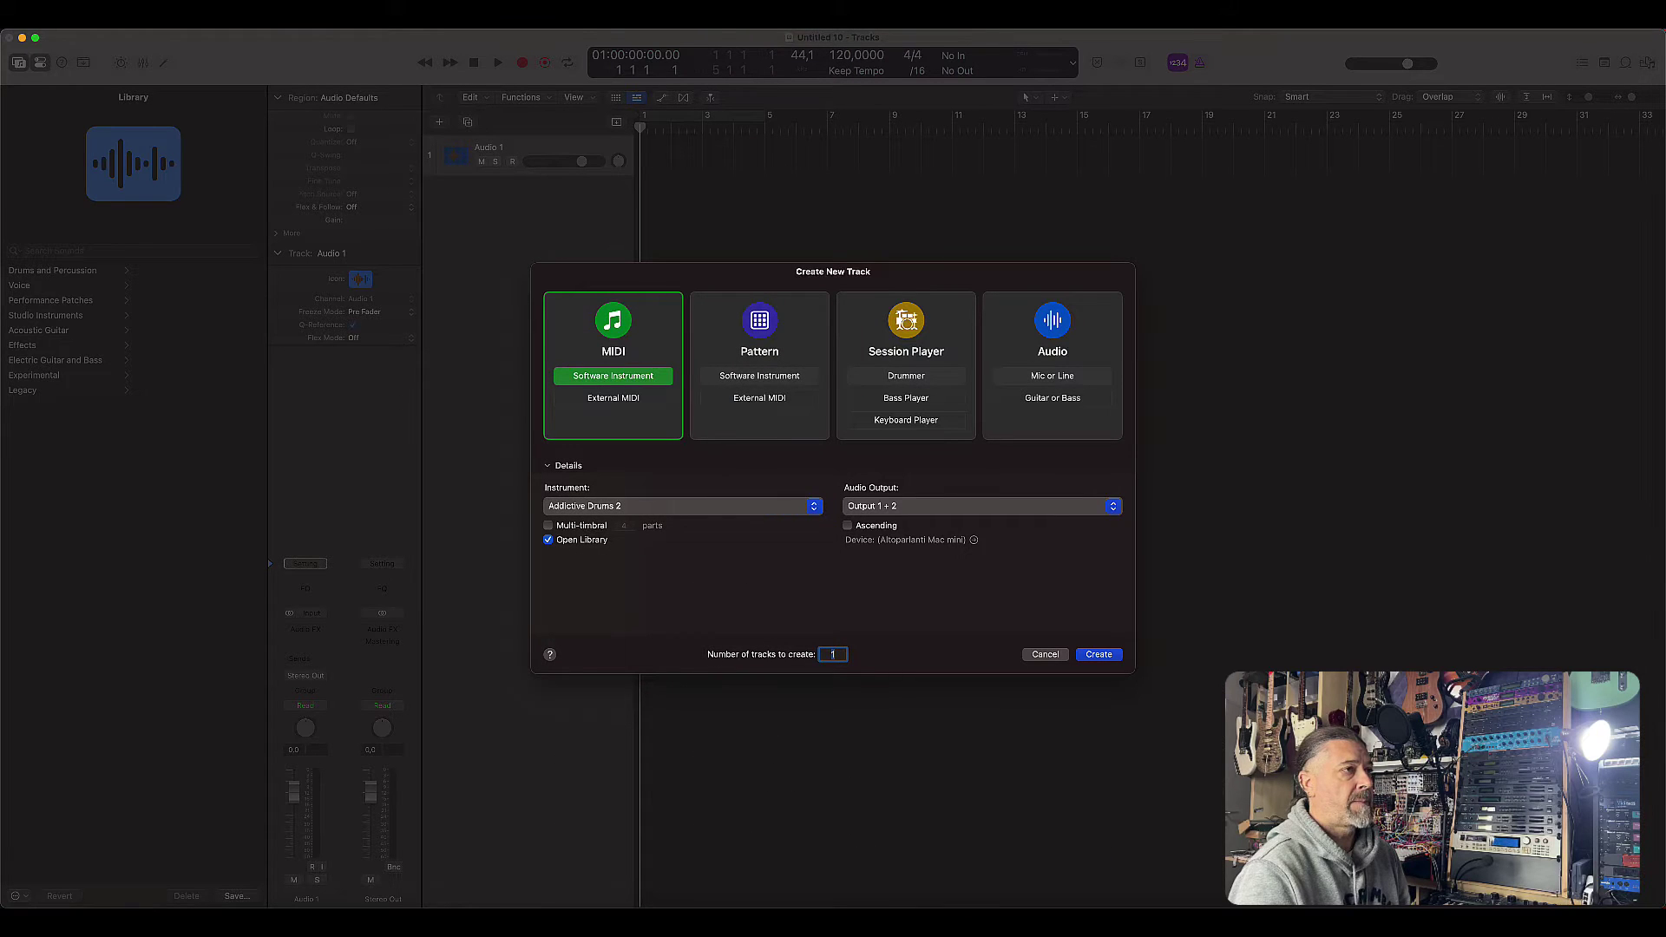
Step: Create the Addictive Drums 2 track, browse its EXPLORE, EDIT and FX pages, then return to KIT
click(1101, 656)
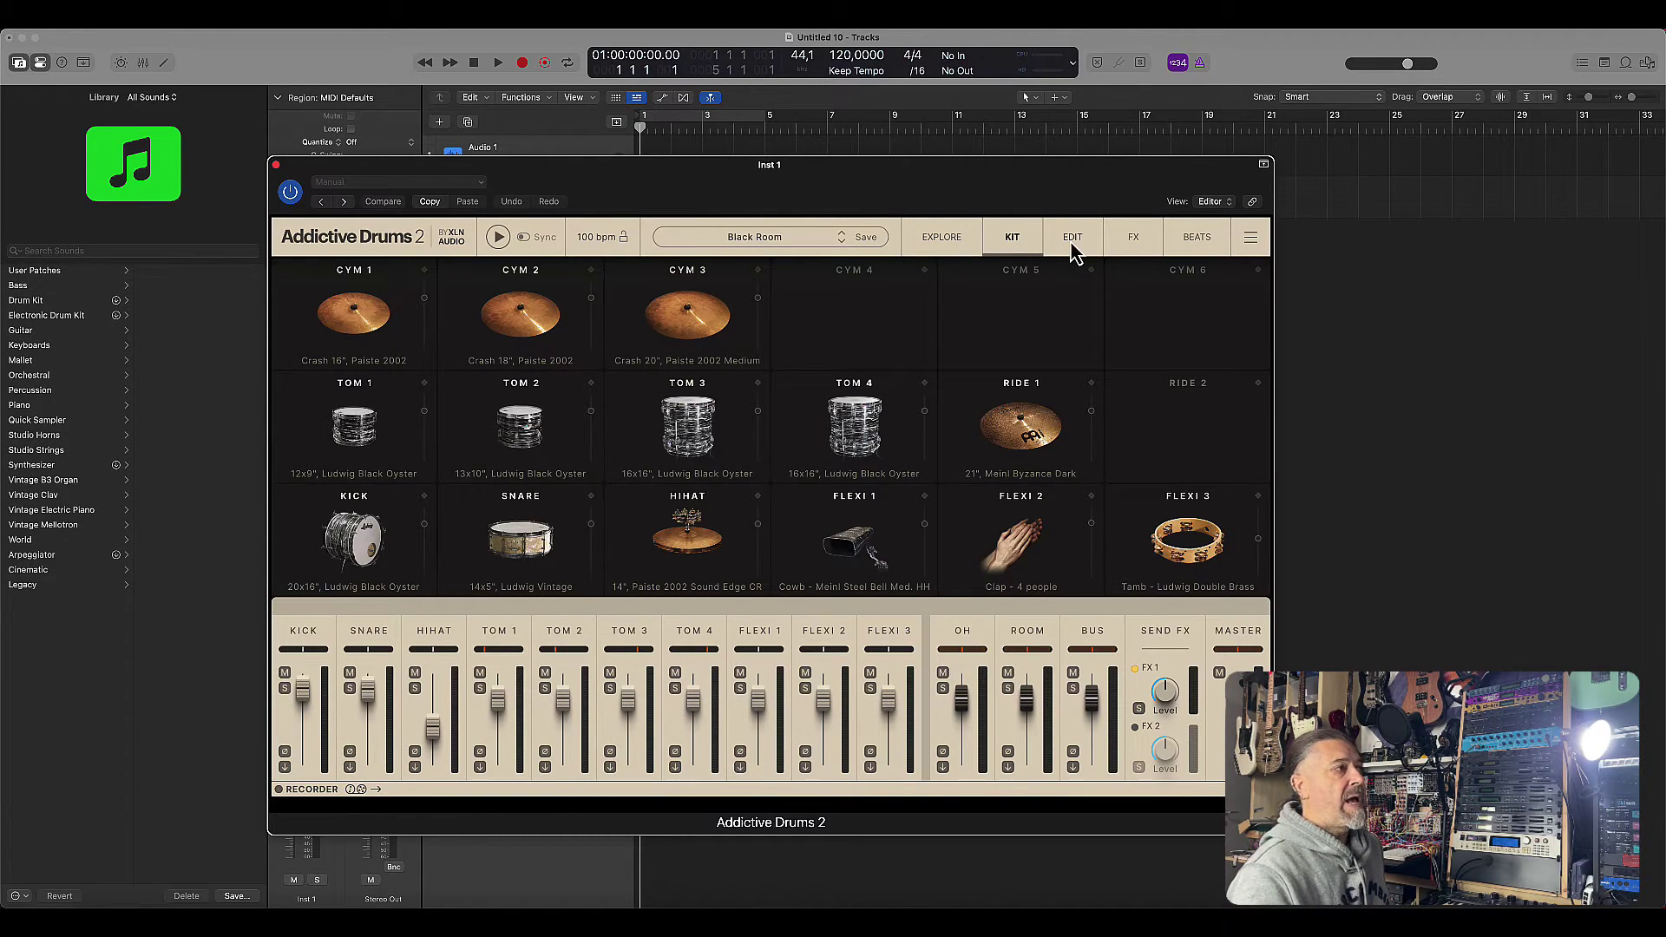
click(941, 247)
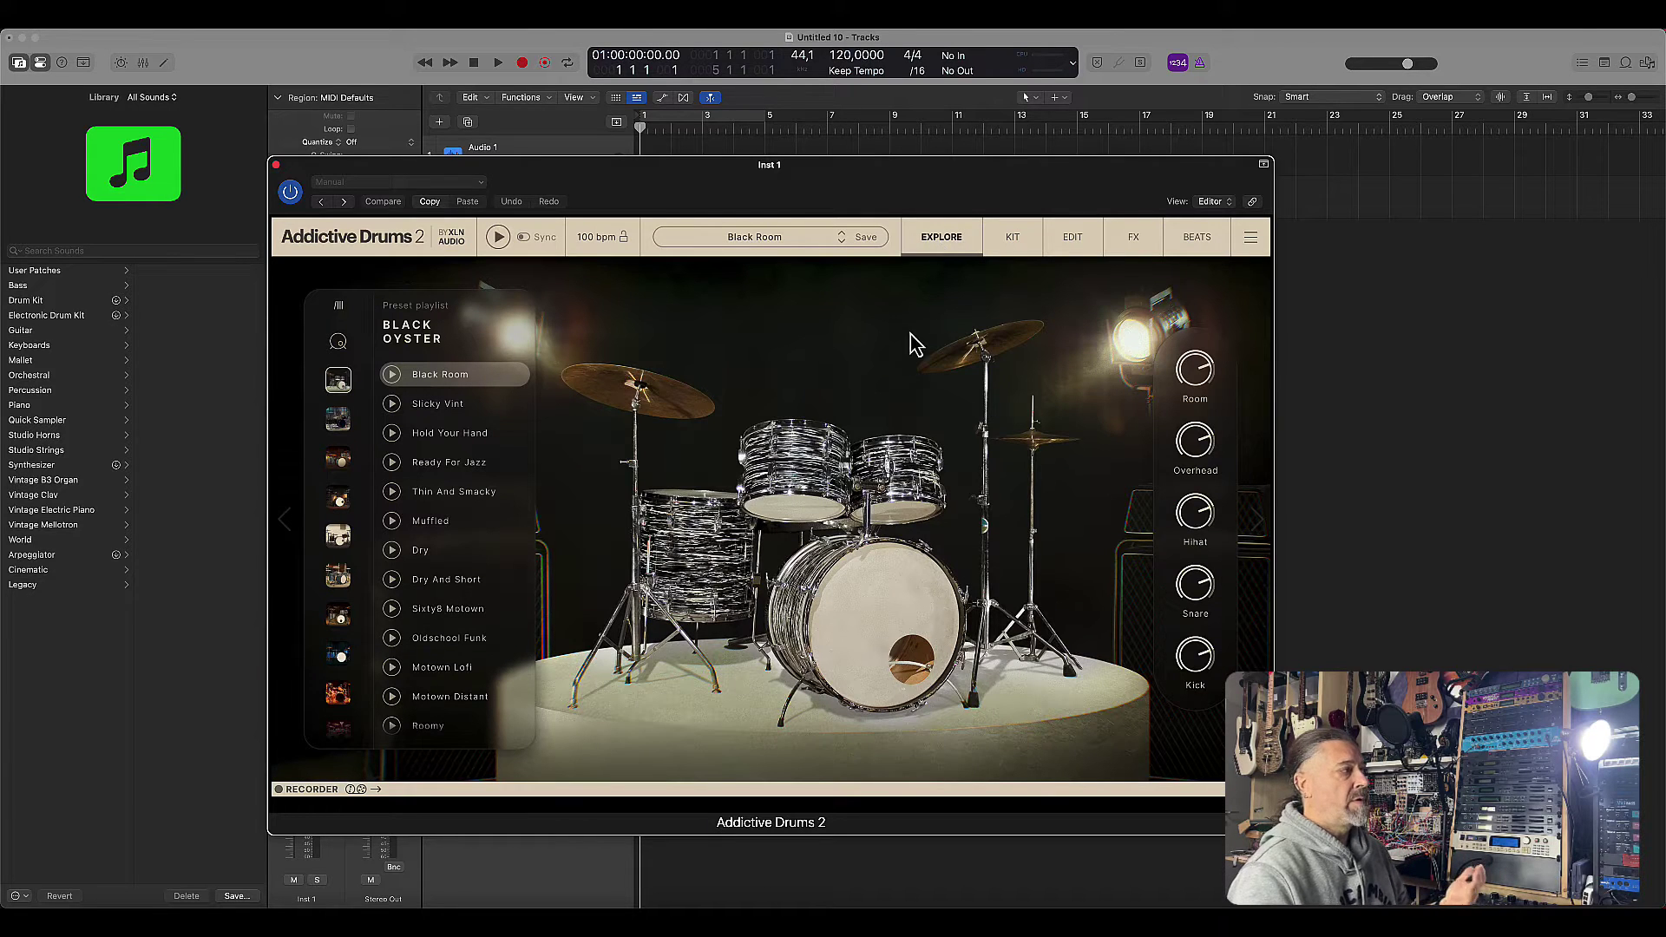
click(1011, 250)
click(1080, 249)
click(1137, 250)
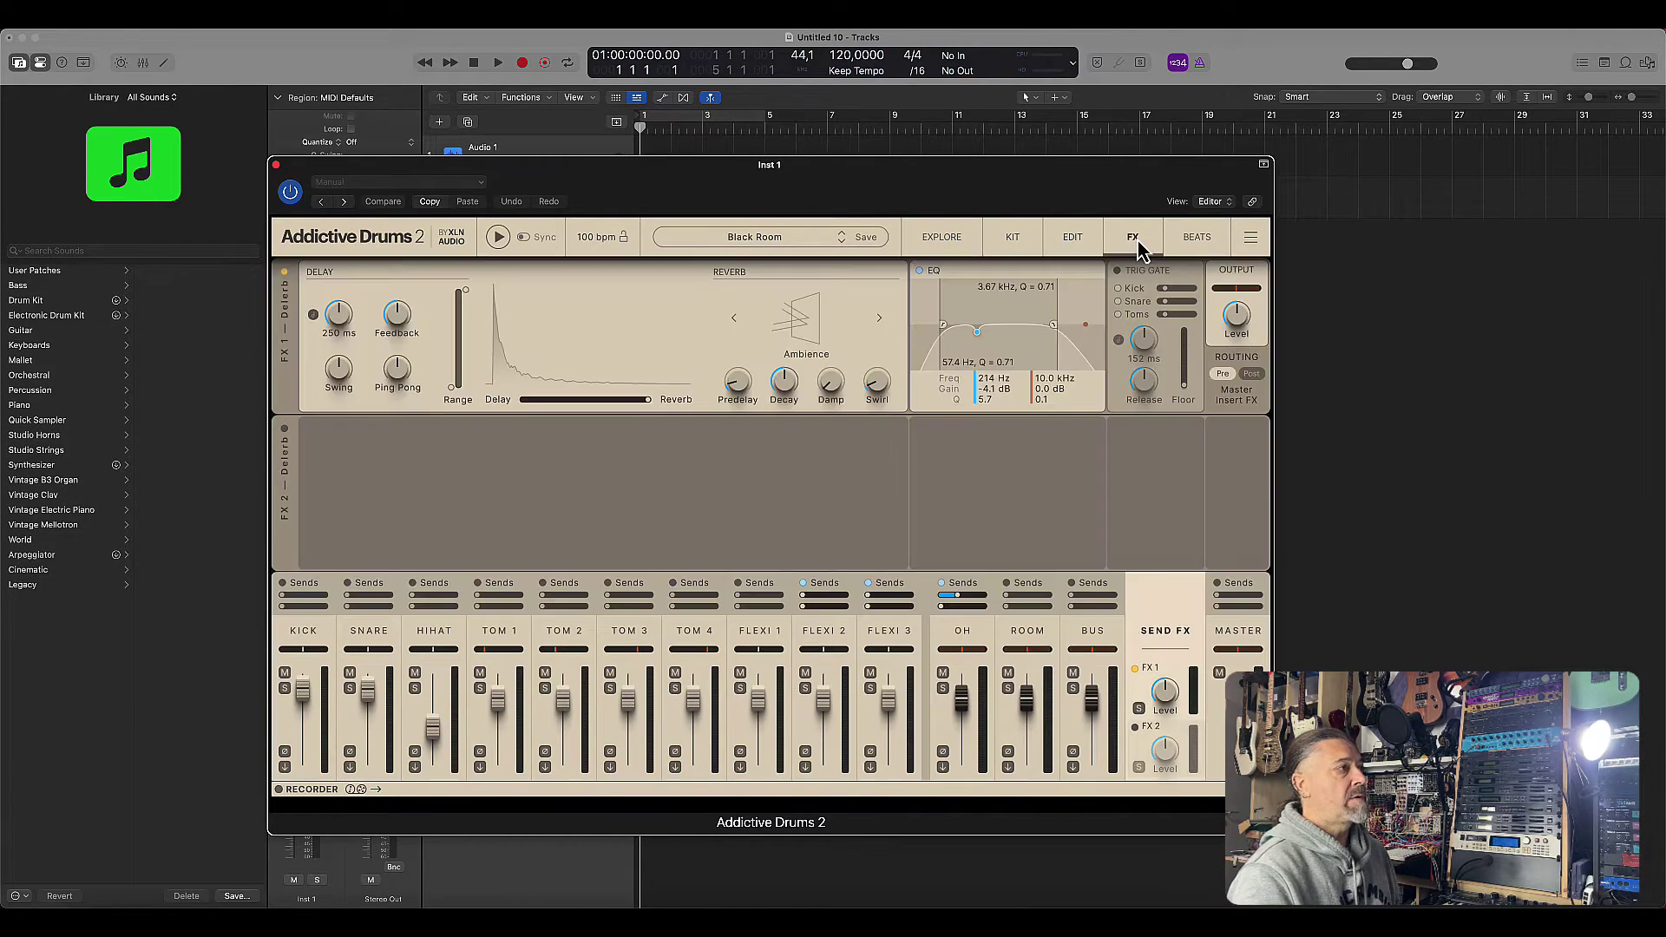
click(1011, 246)
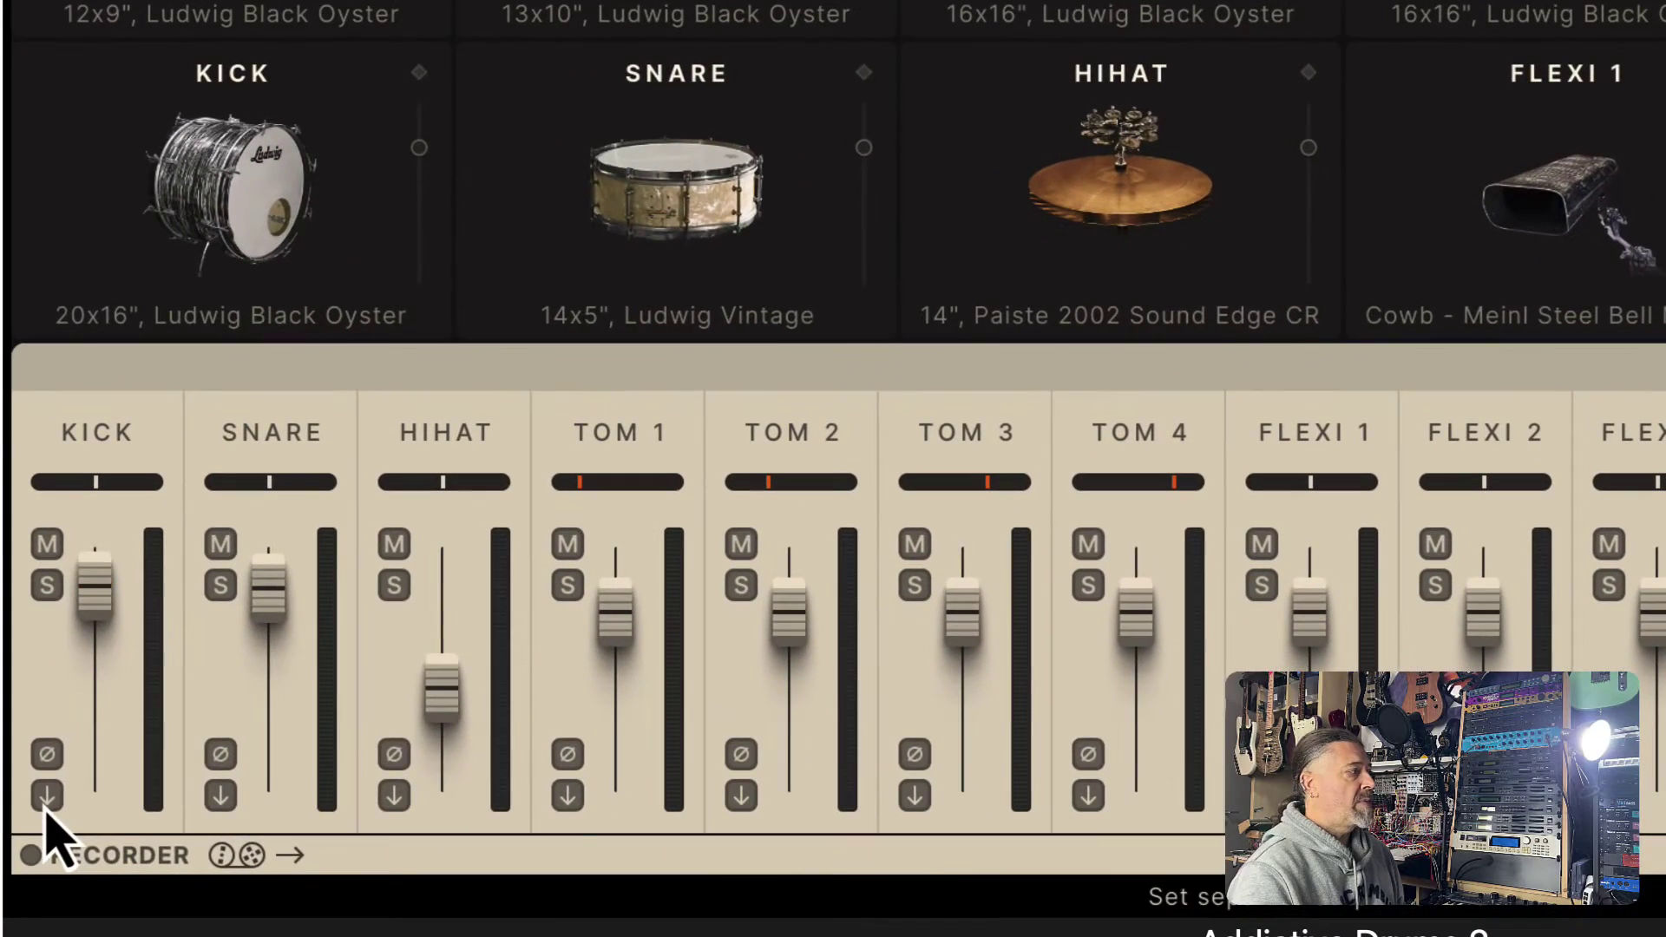
click(285, 767)
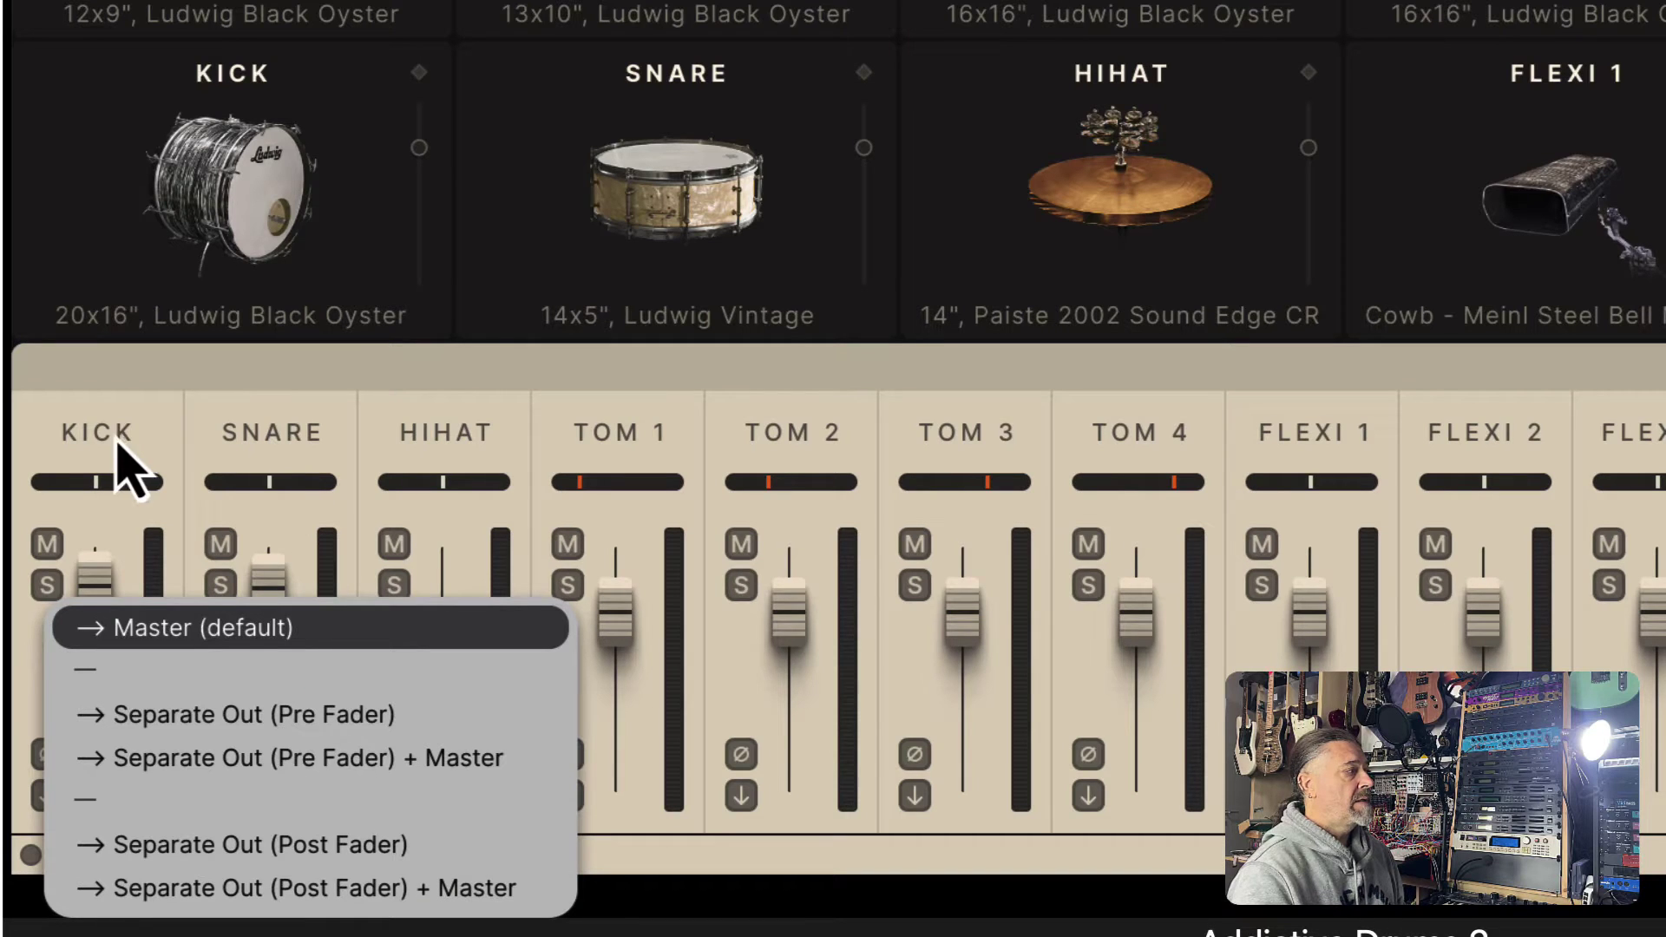
click(259, 468)
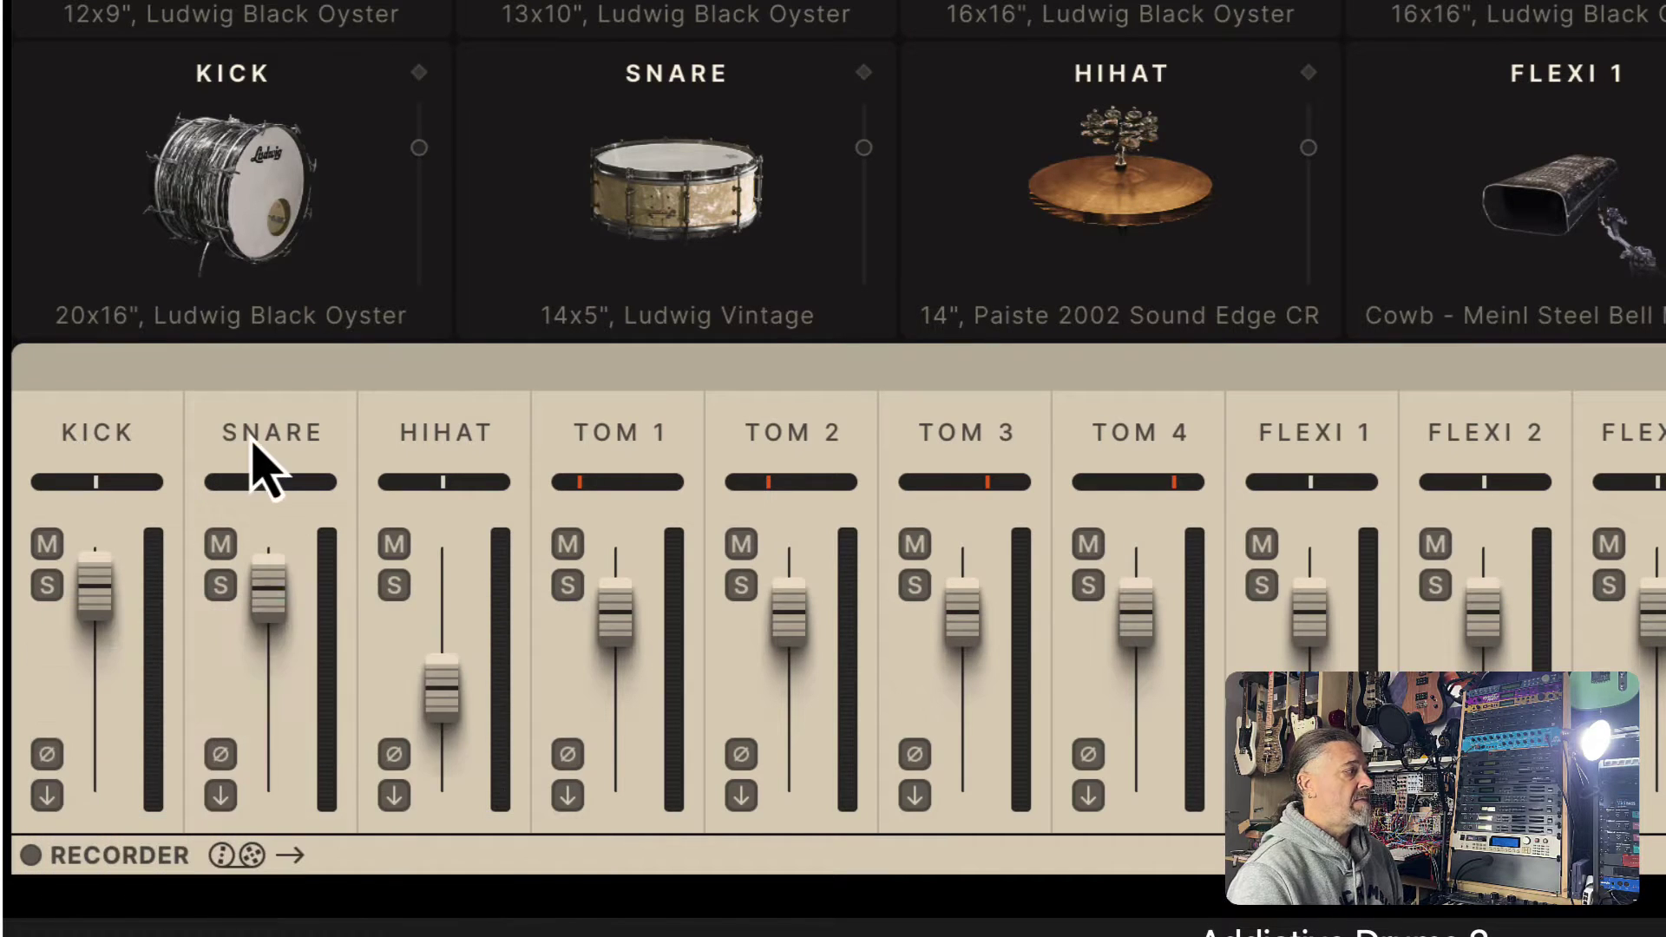
click(222, 797)
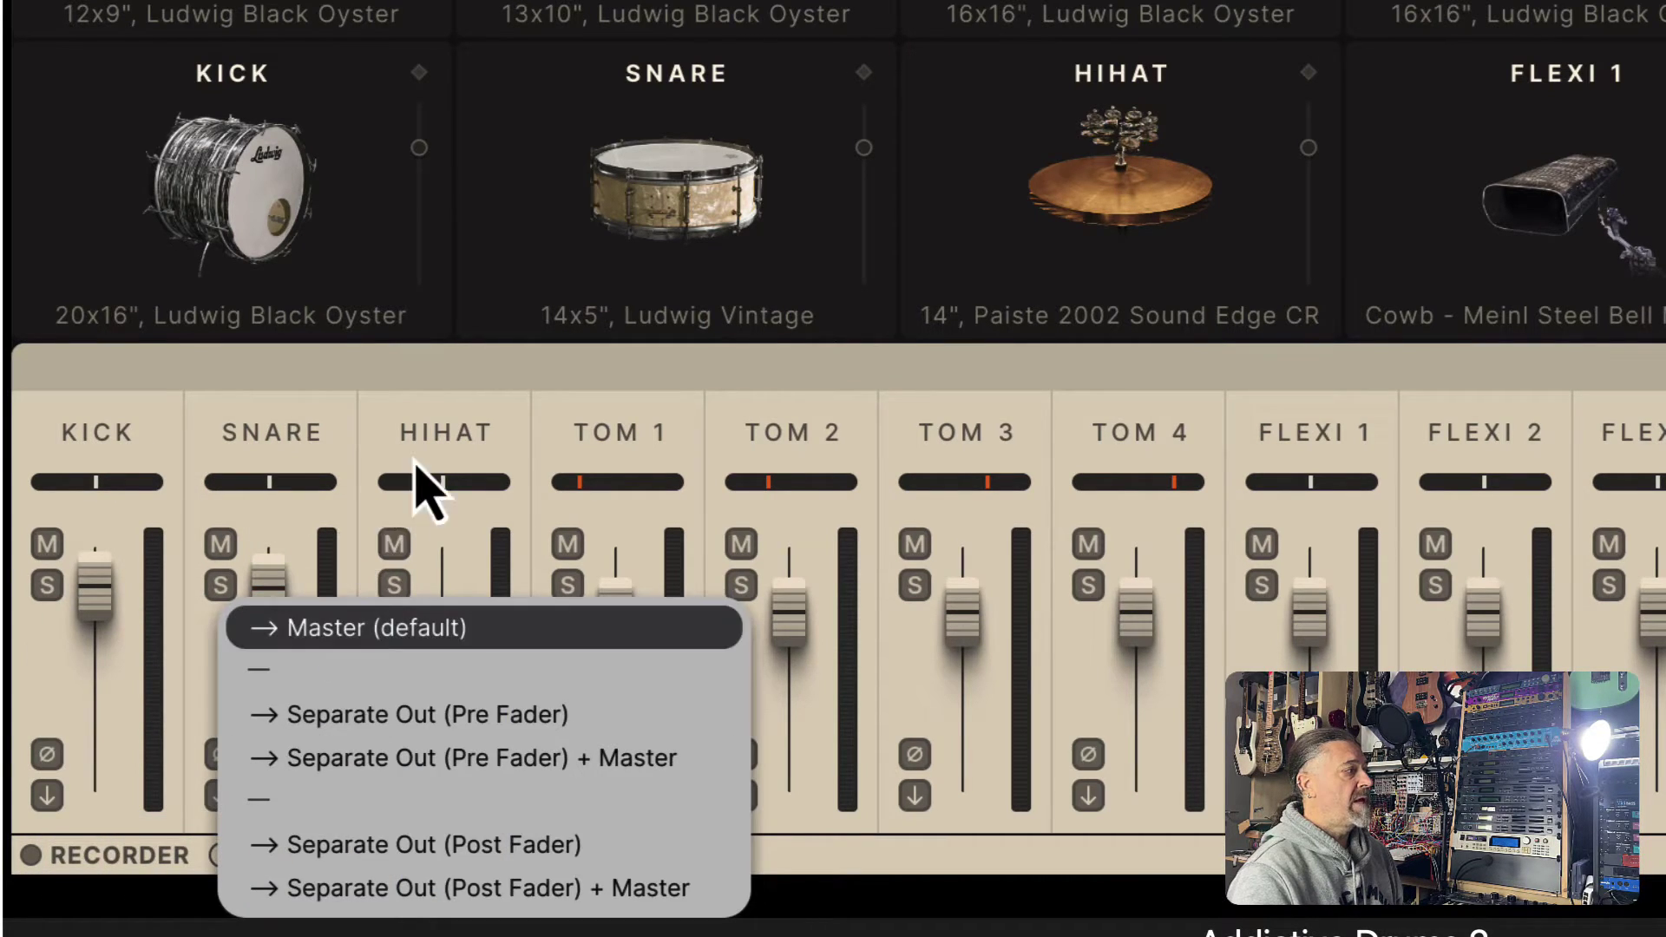
click(809, 389)
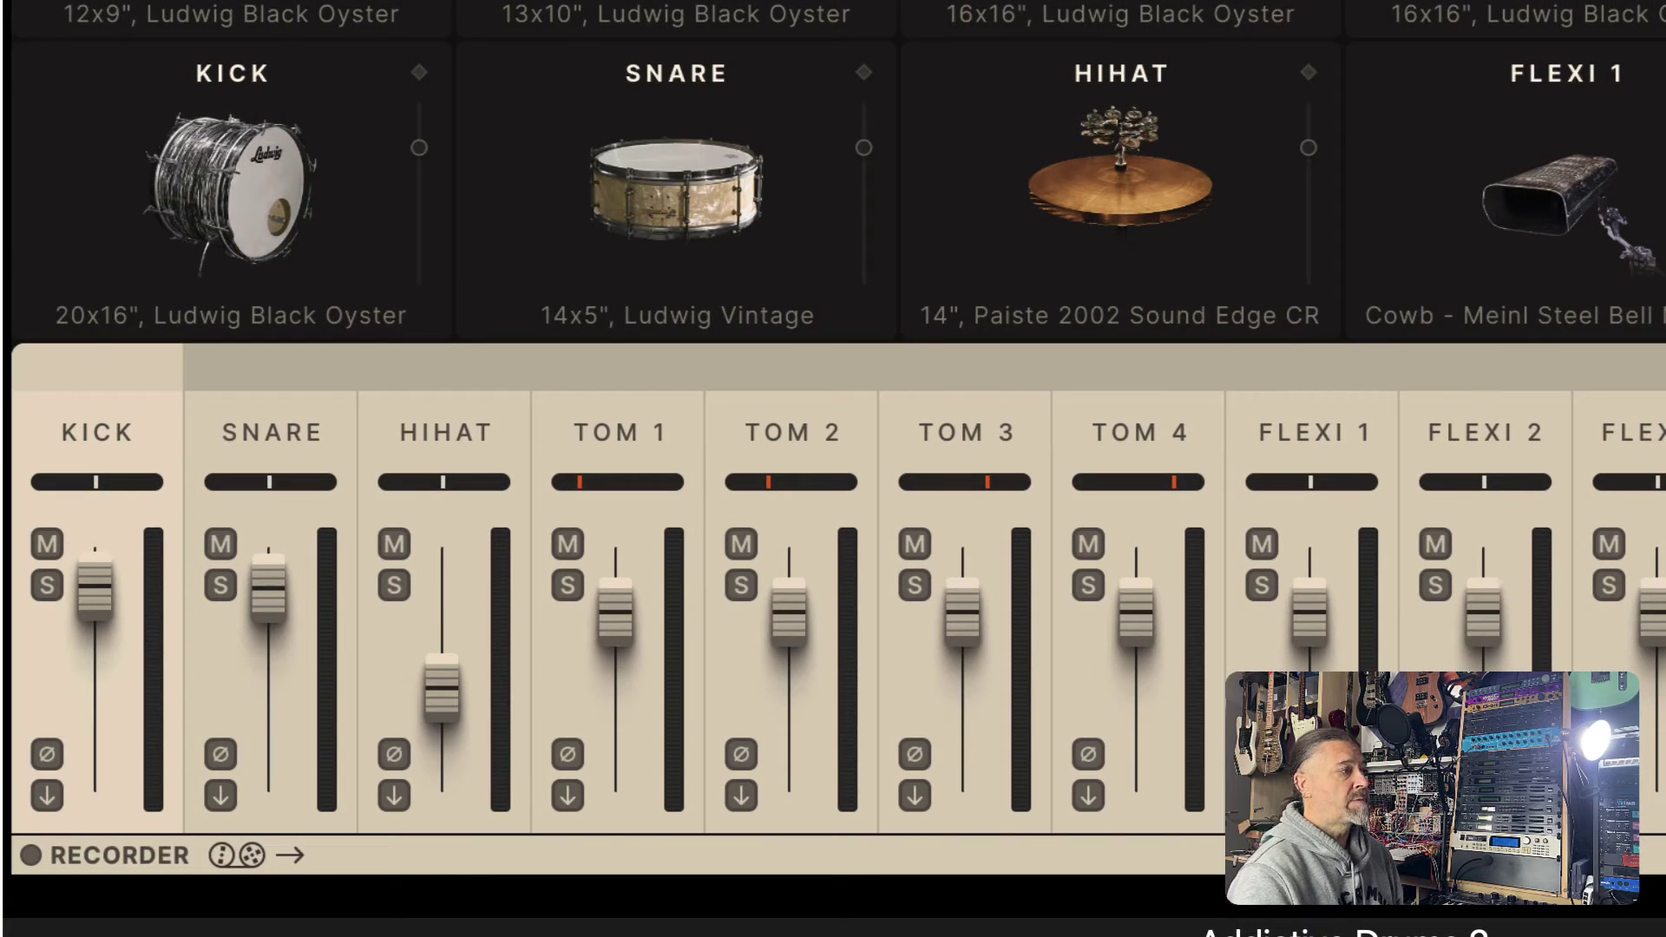
click(49, 796)
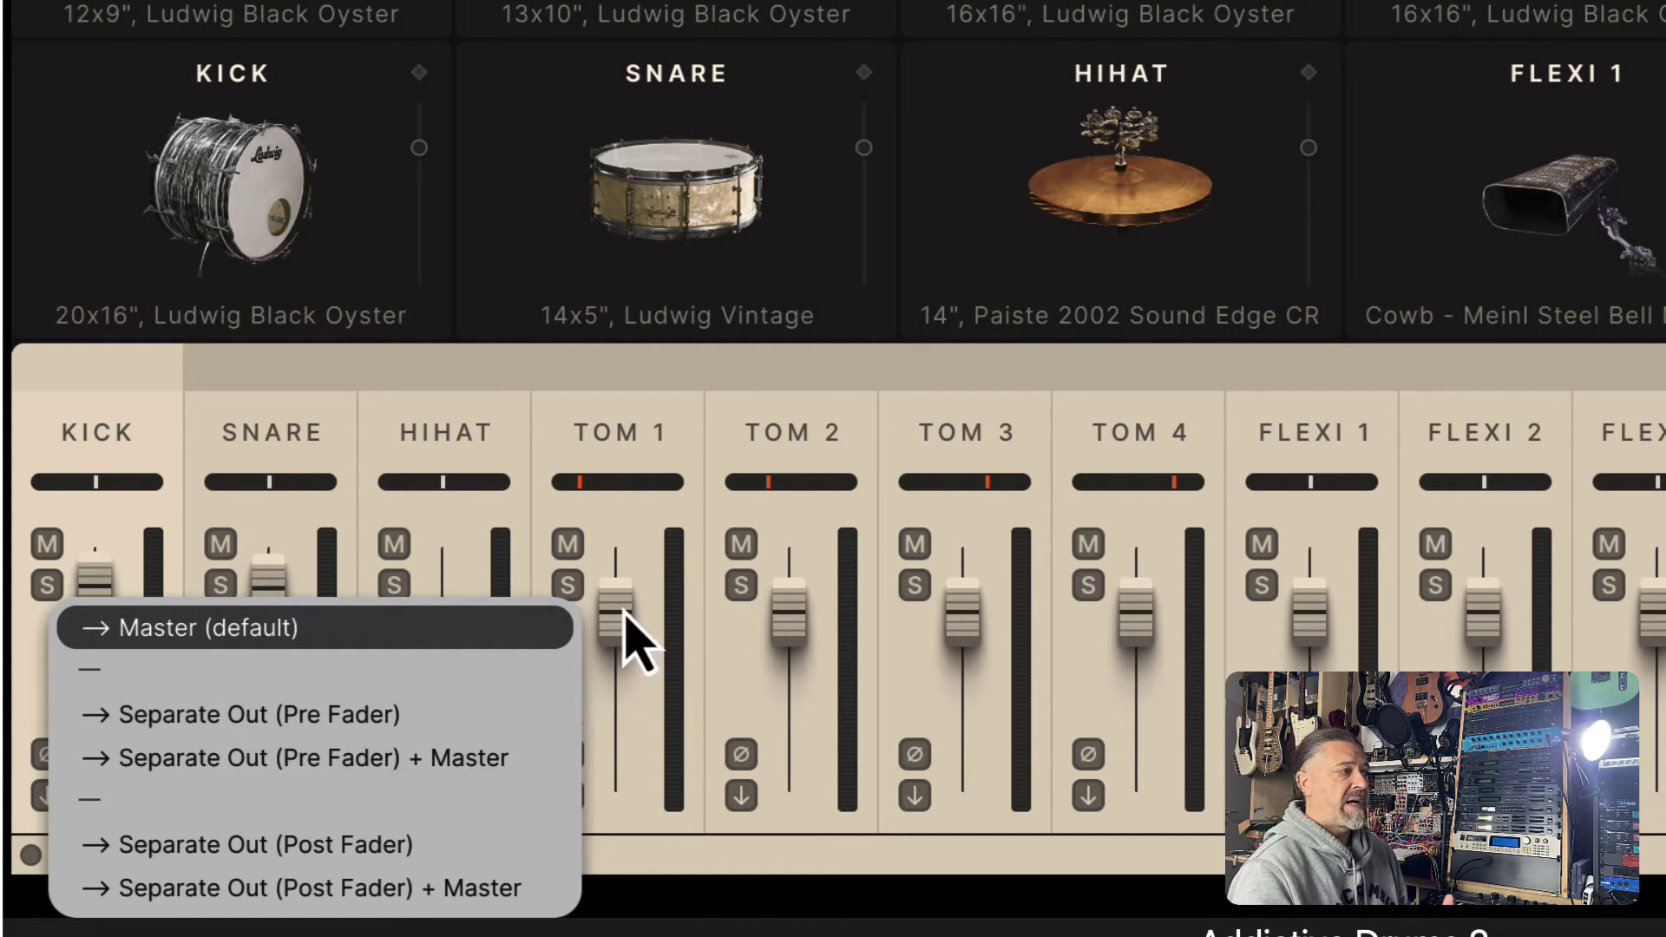
Step: Close the kick's output routing menu without changing anything
click(534, 390)
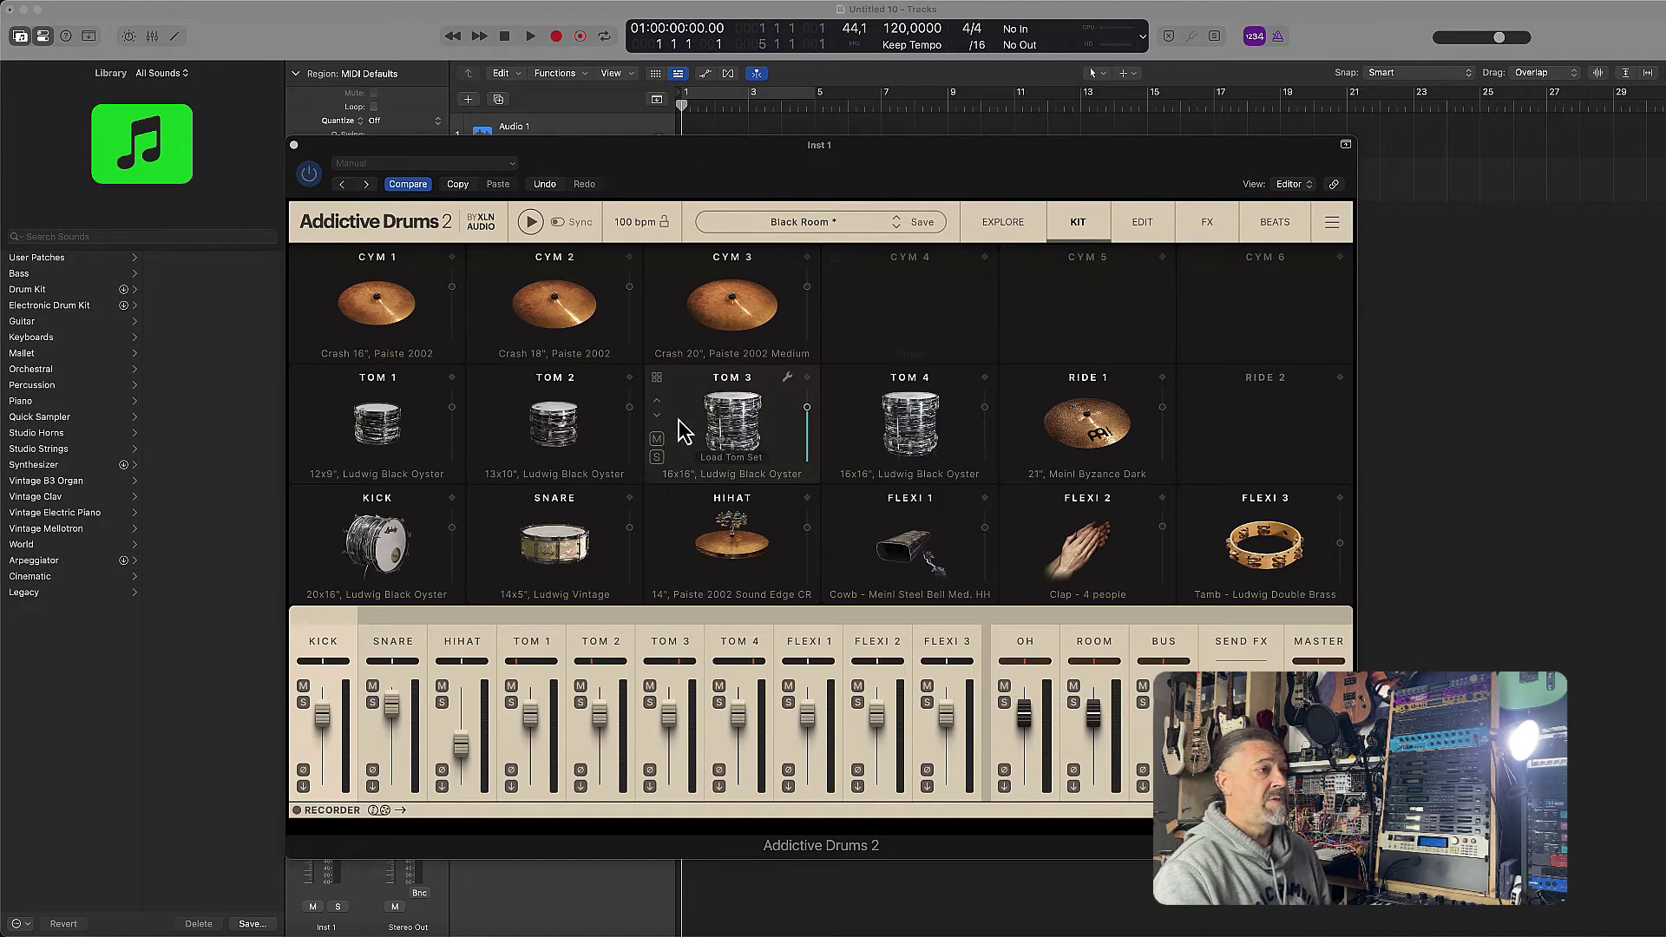
Step: Route Kick, Snare, HiHat and Toms 1–4 each to Separate Out
click(303, 787)
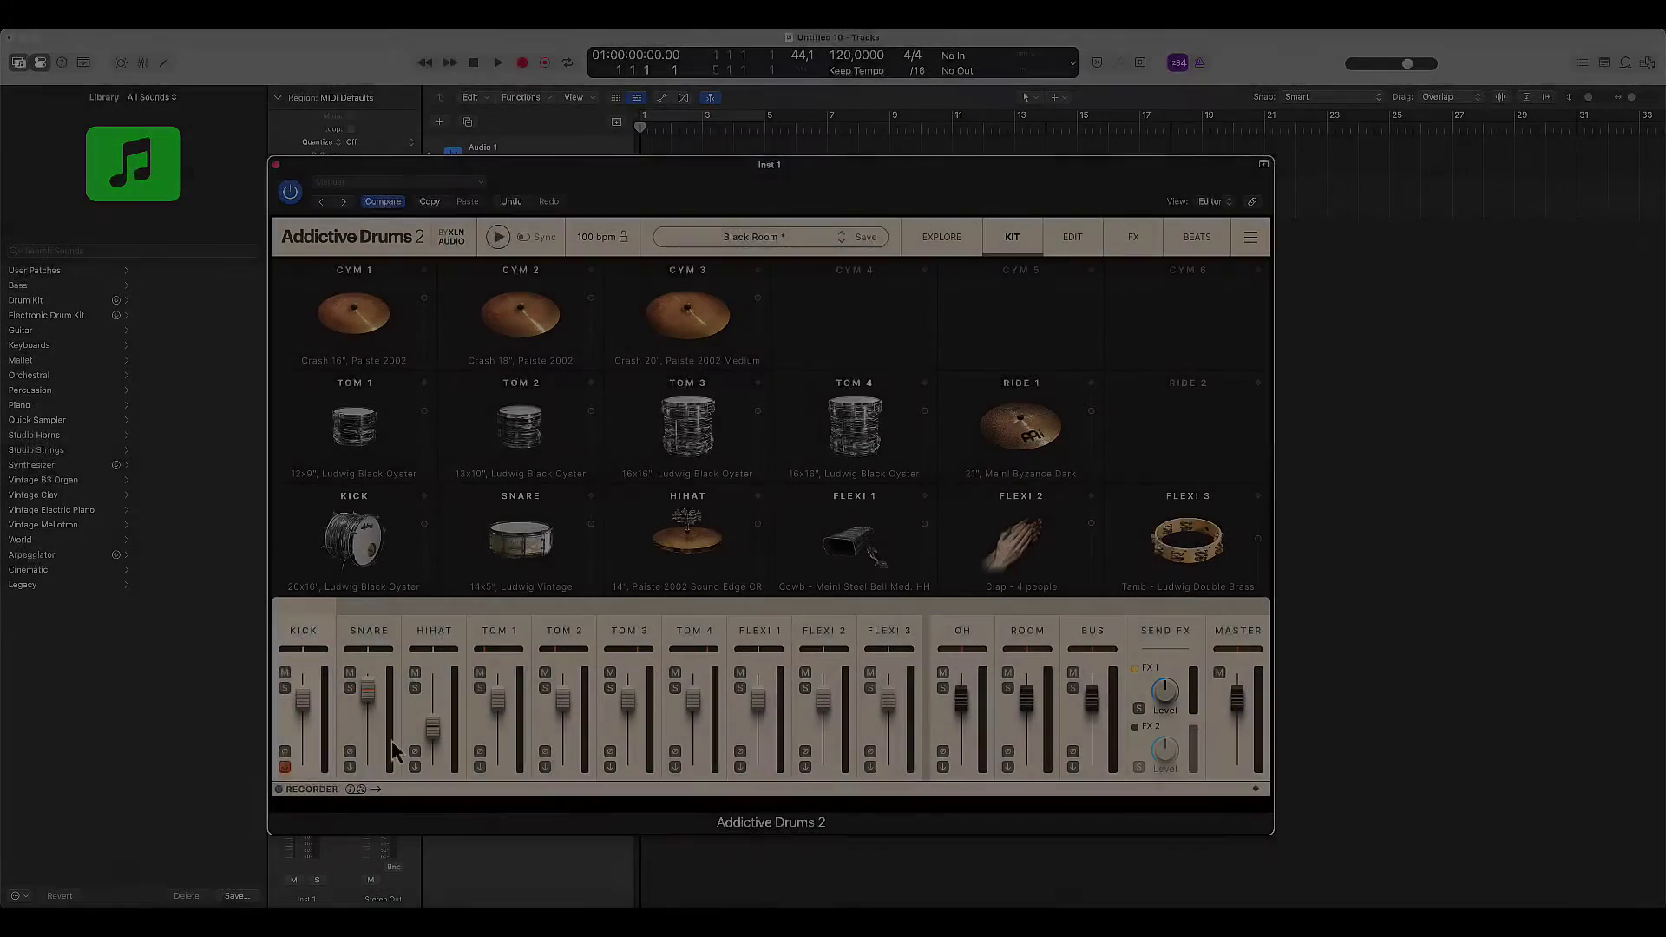
click(349, 767)
click(408, 735)
click(414, 767)
click(477, 737)
click(480, 767)
click(507, 735)
click(545, 767)
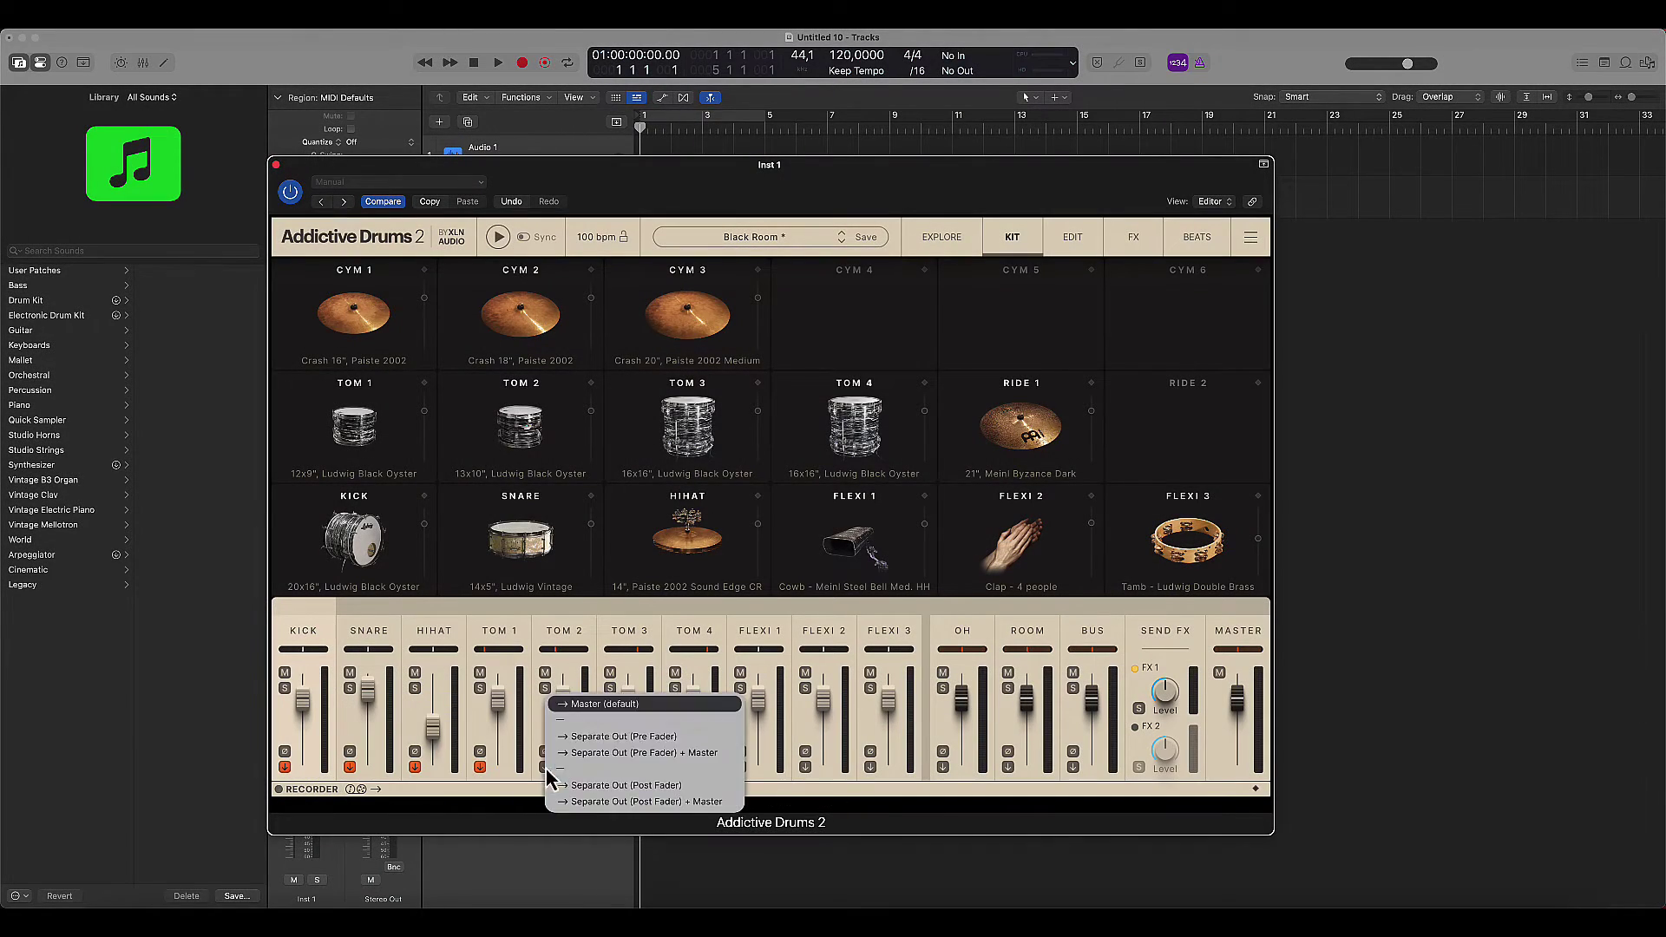
click(571, 736)
click(610, 767)
click(636, 735)
drag(675, 767, 701, 736)
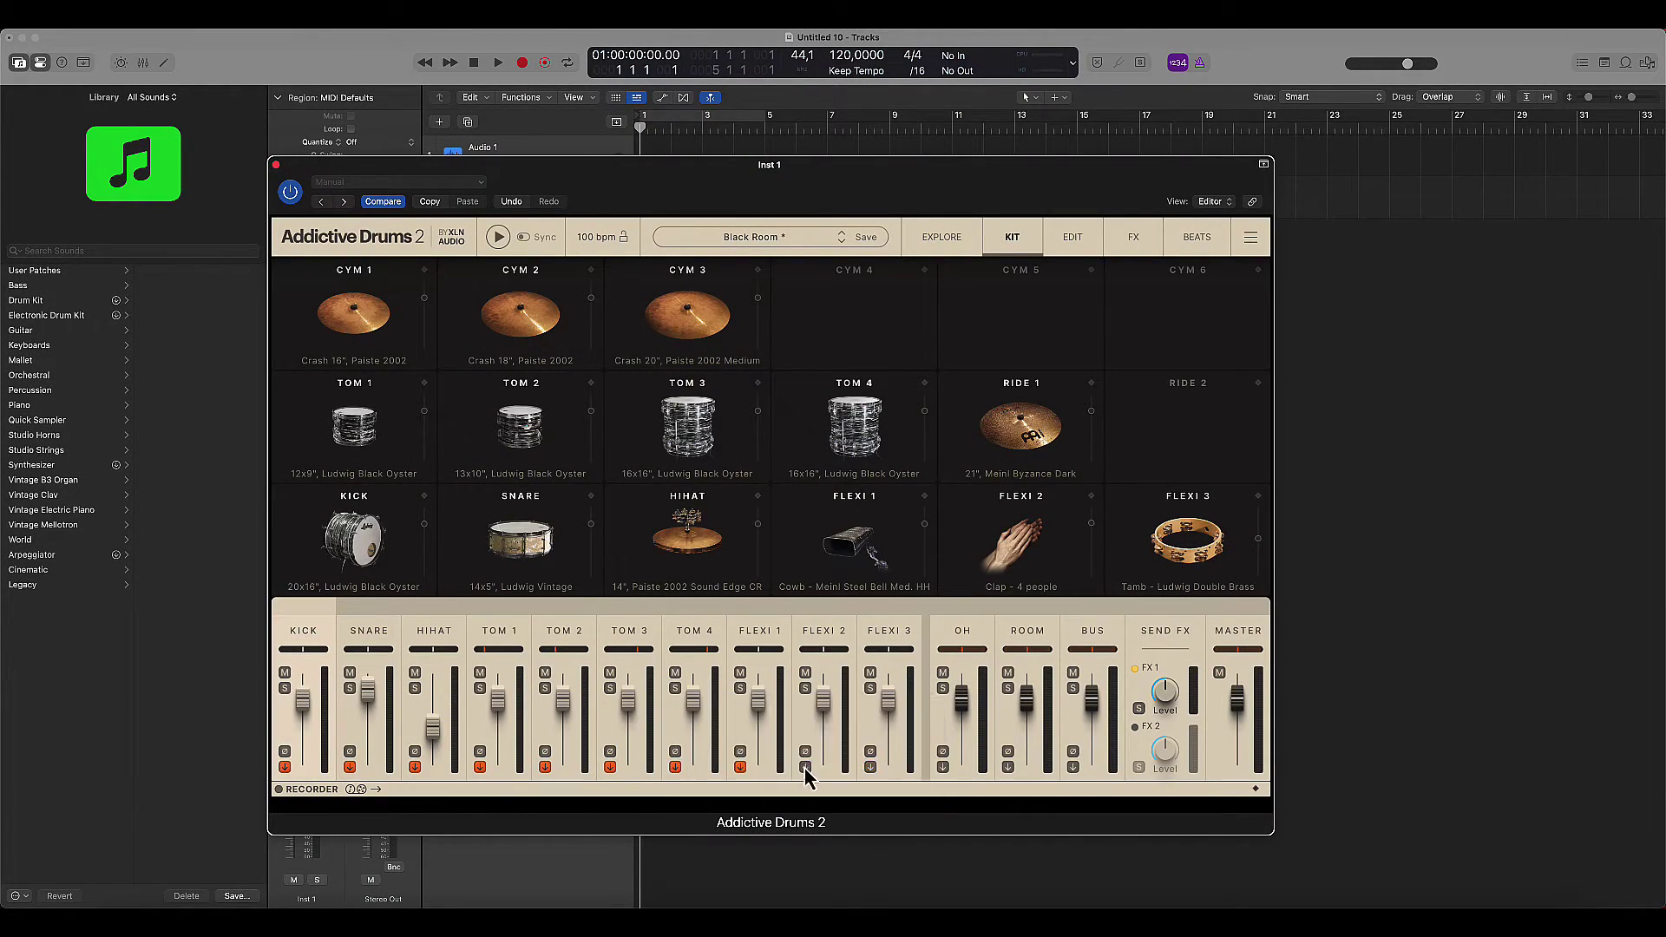
Step: Route FLEXI 1–3, OH, ROOM and BUS each to Separate Out
click(740, 767)
click(767, 735)
click(805, 767)
click(832, 736)
click(871, 767)
click(897, 736)
click(943, 767)
click(966, 736)
click(1009, 767)
click(1031, 735)
click(1074, 767)
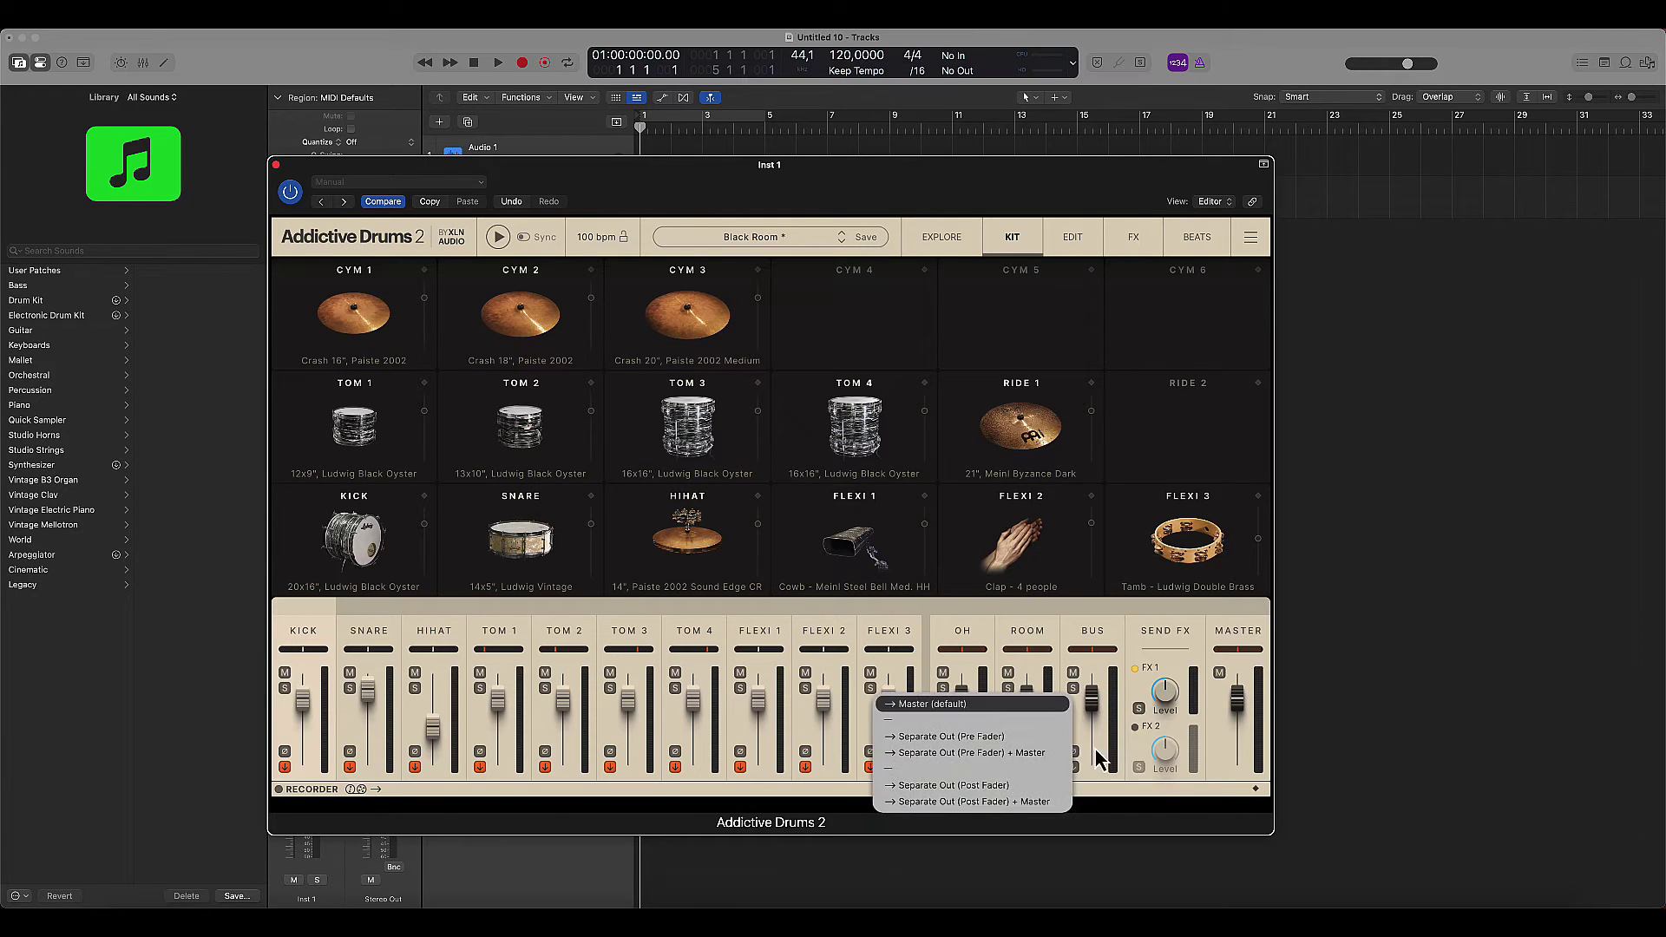
click(1048, 736)
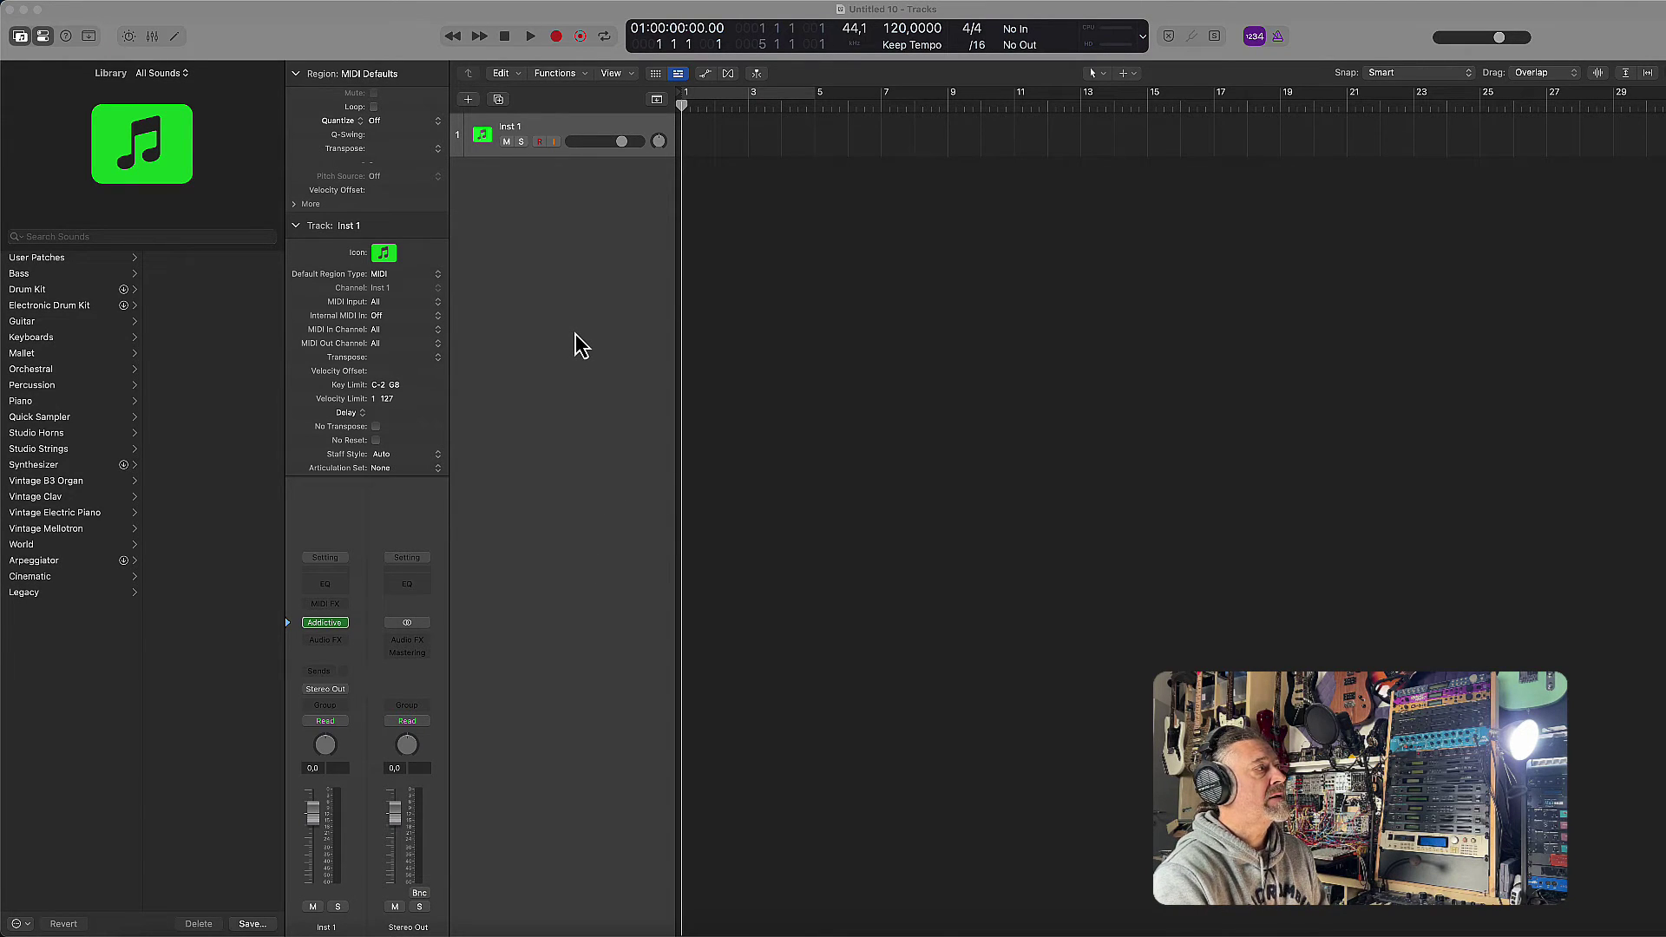
Step: Show the Mixer below the tracks, leaving the view options unchanged
key(x)
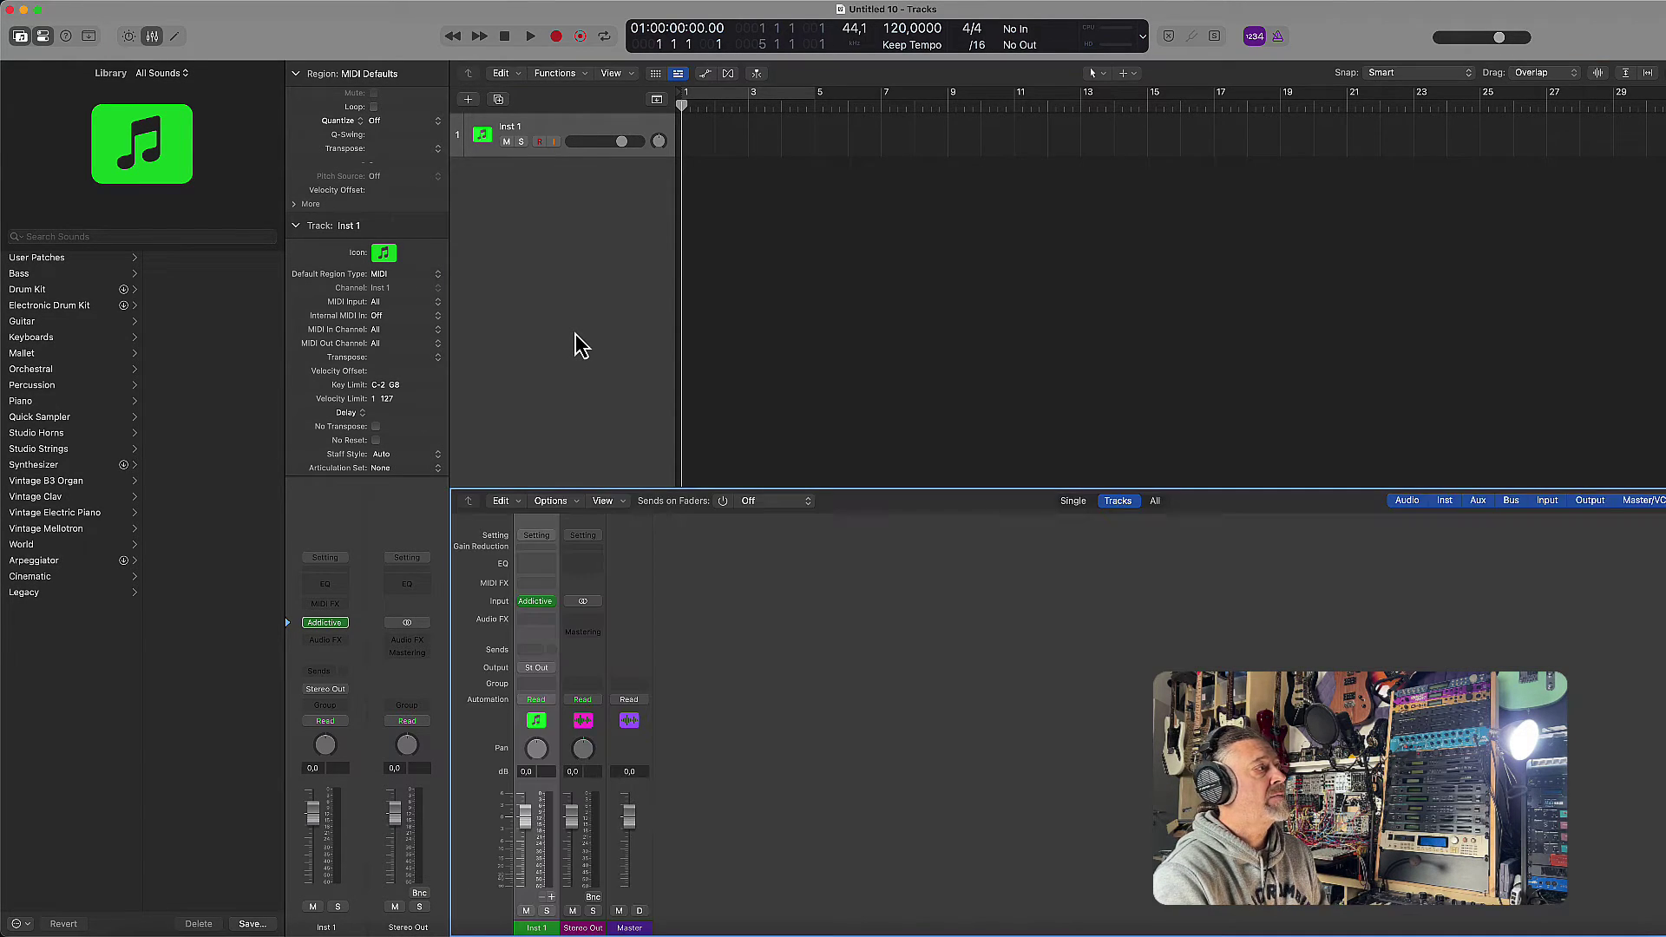
click(337, 4)
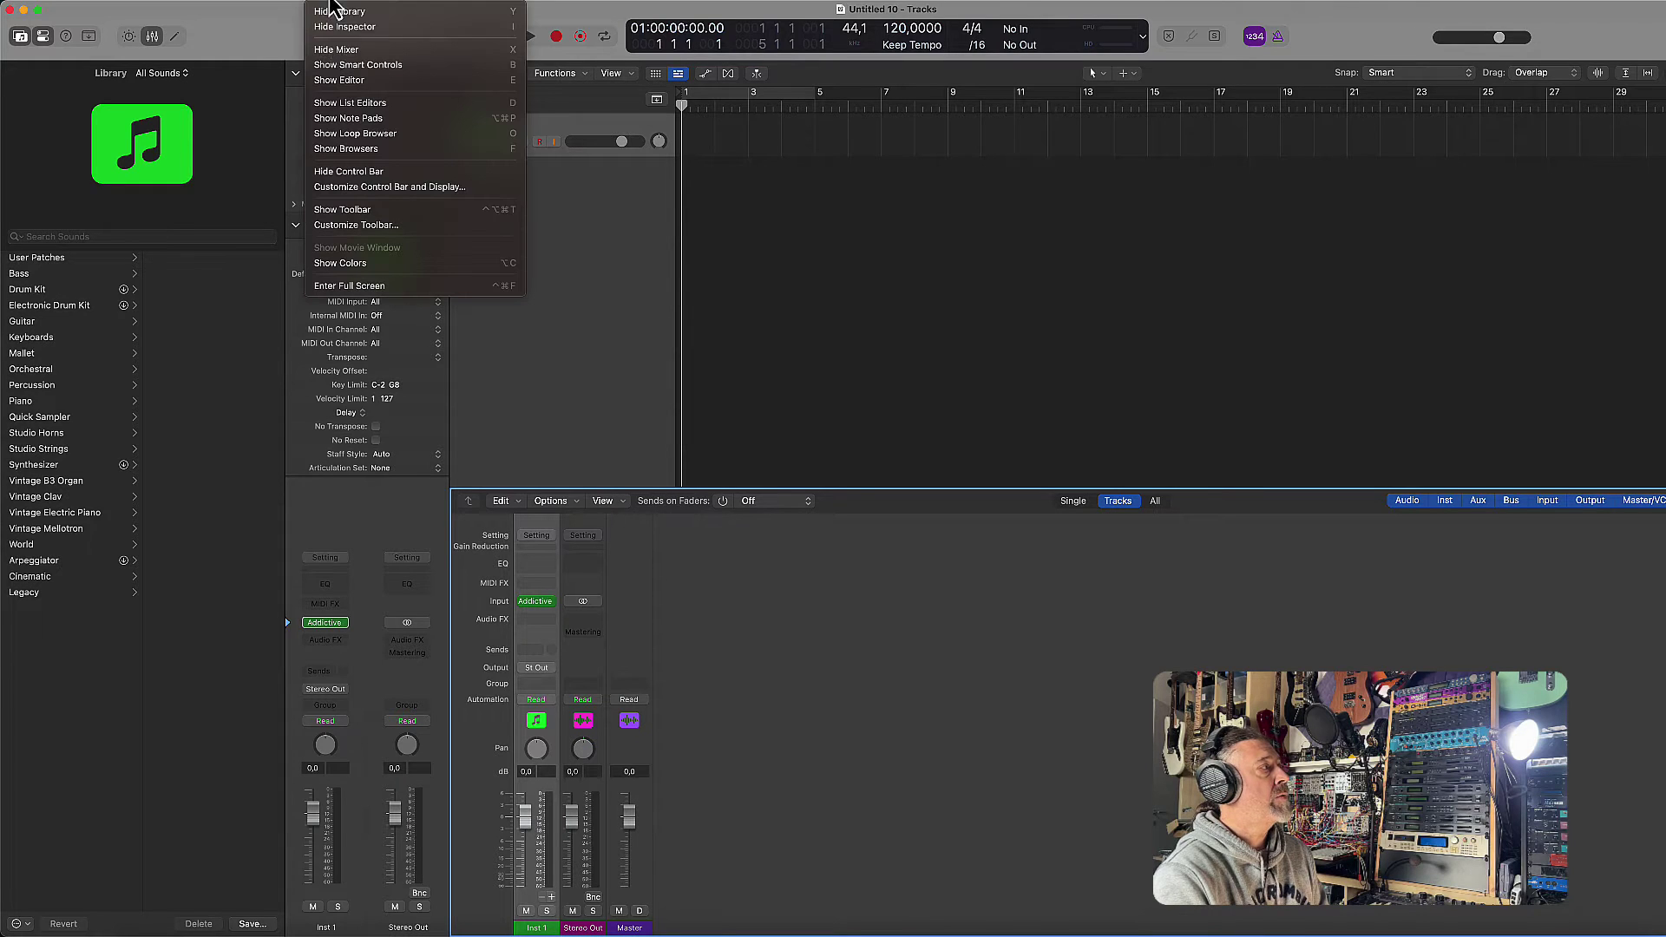
click(576, 231)
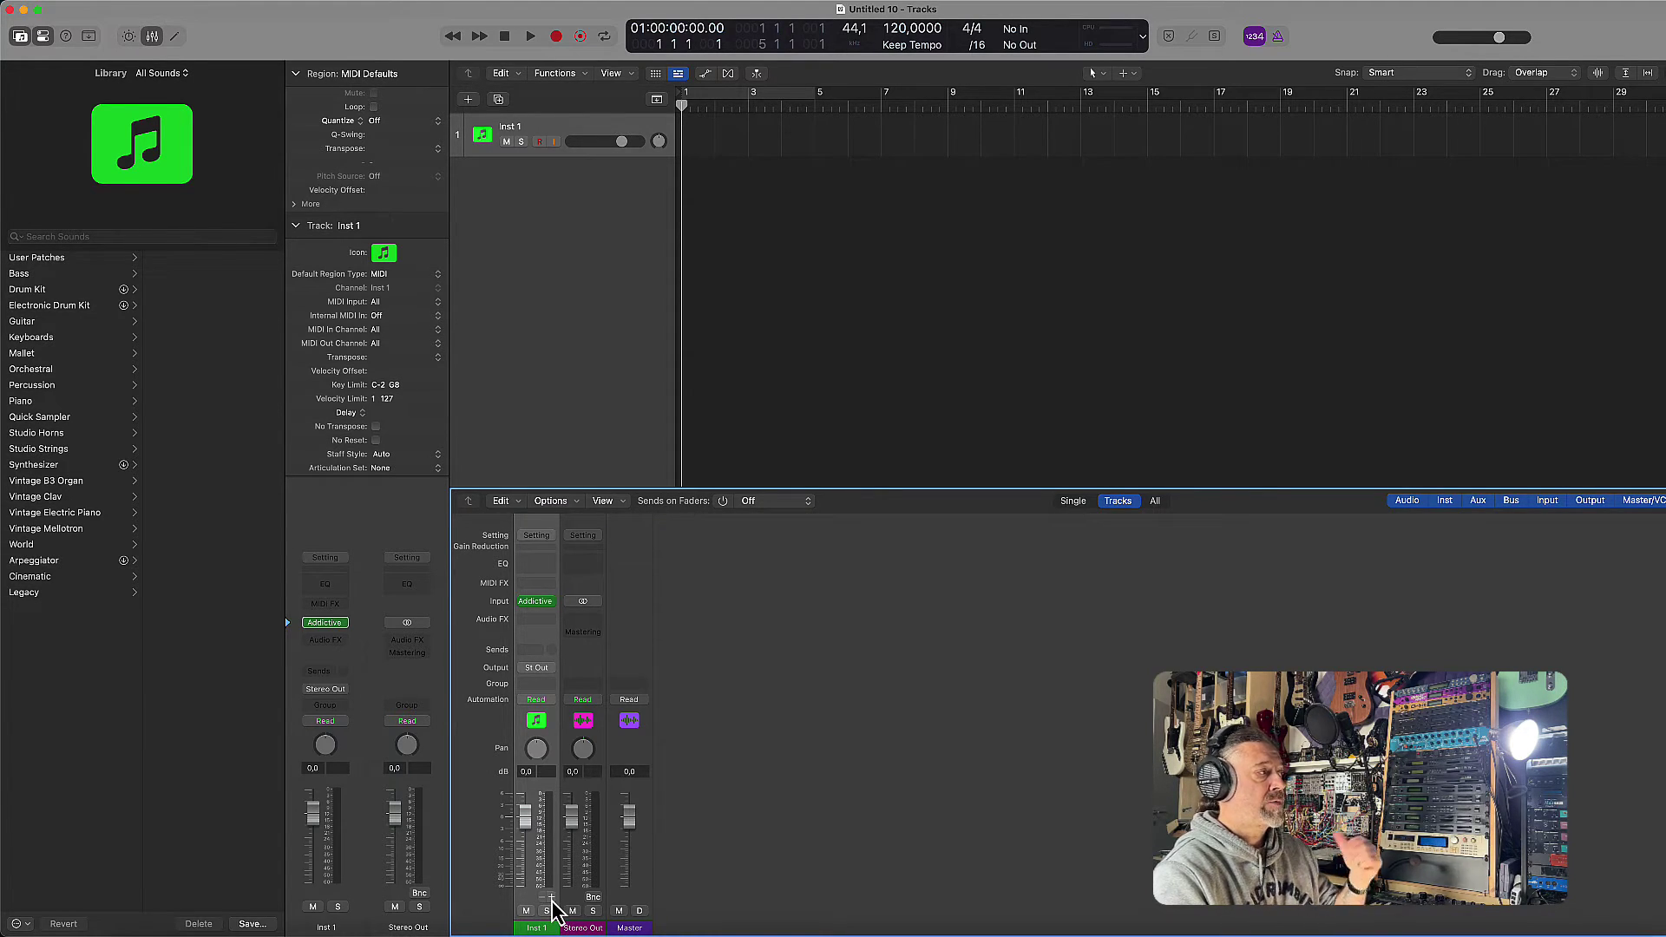
Step: Add aux channels Aux 1–Aux 13 fed by Addictive Drums' separate outputs
click(552, 898)
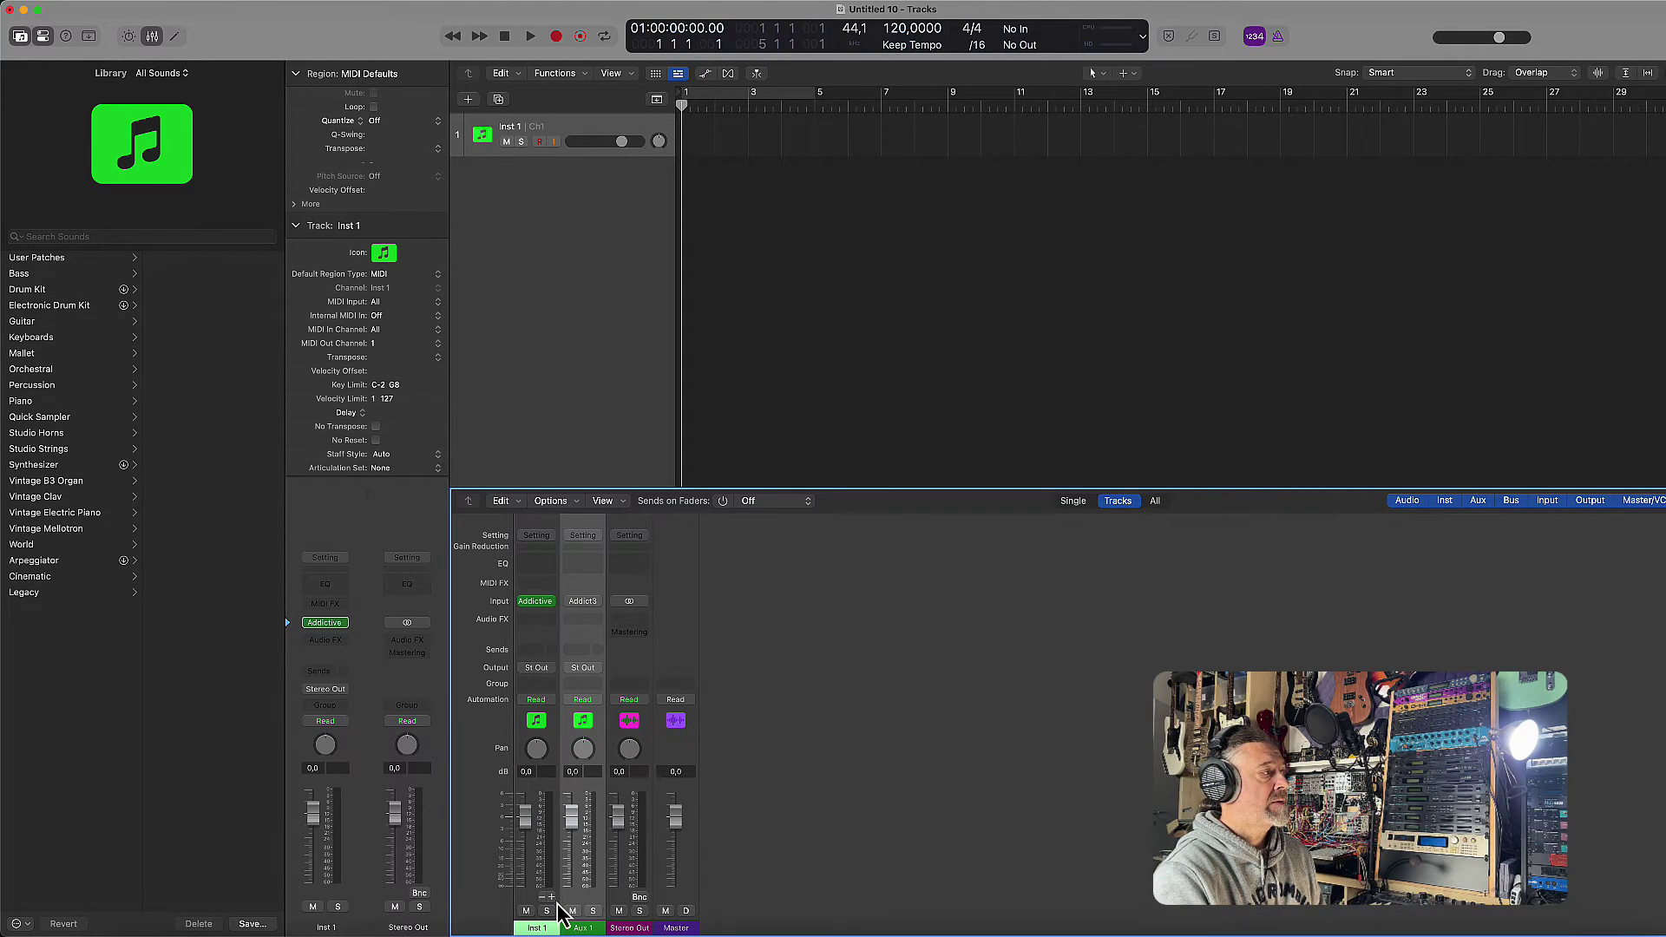
click(552, 898)
click(552, 898)
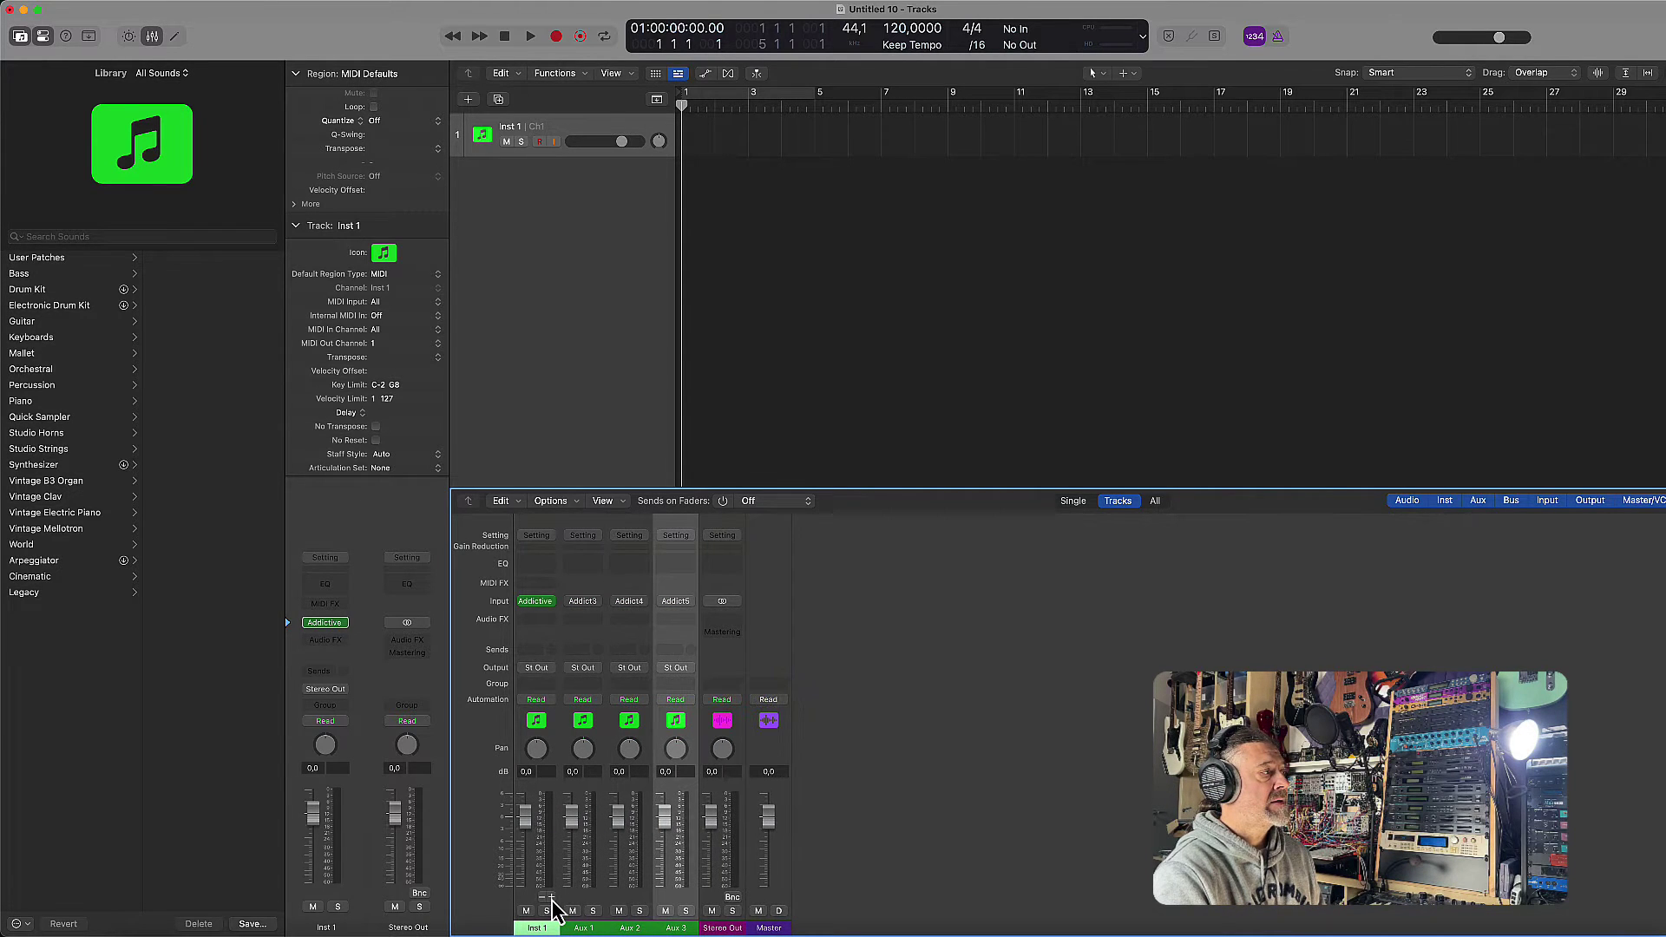
click(552, 898)
click(552, 898)
click(551, 899)
click(552, 898)
click(552, 898)
click(552, 898)
click(552, 898)
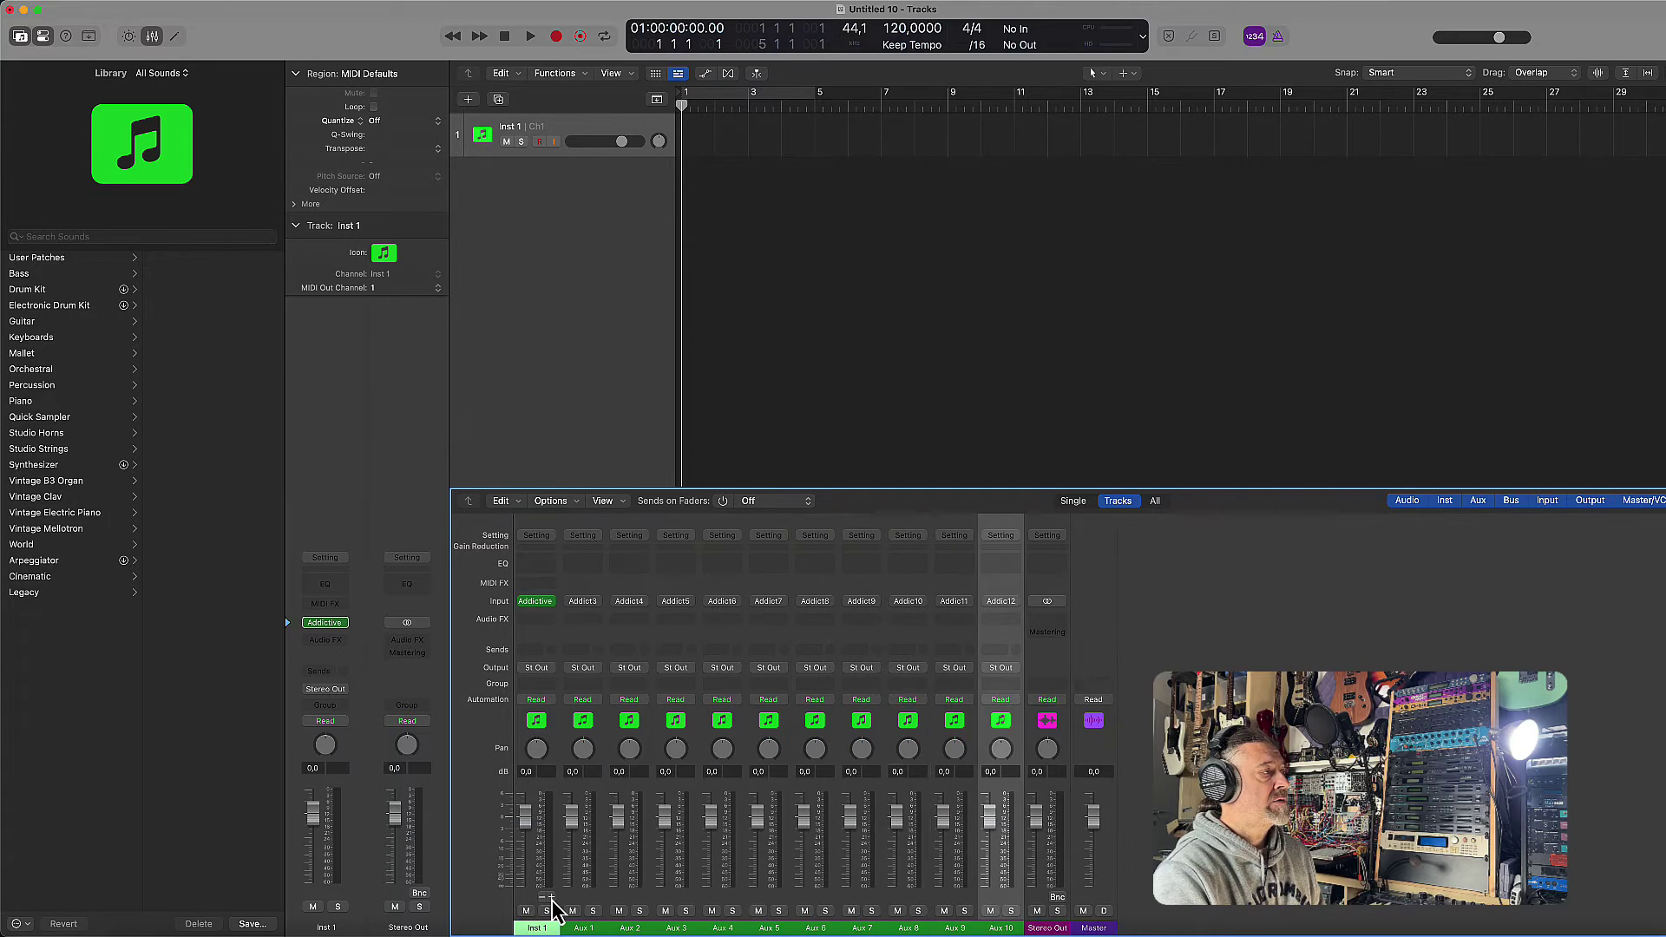
click(551, 898)
click(552, 898)
click(552, 898)
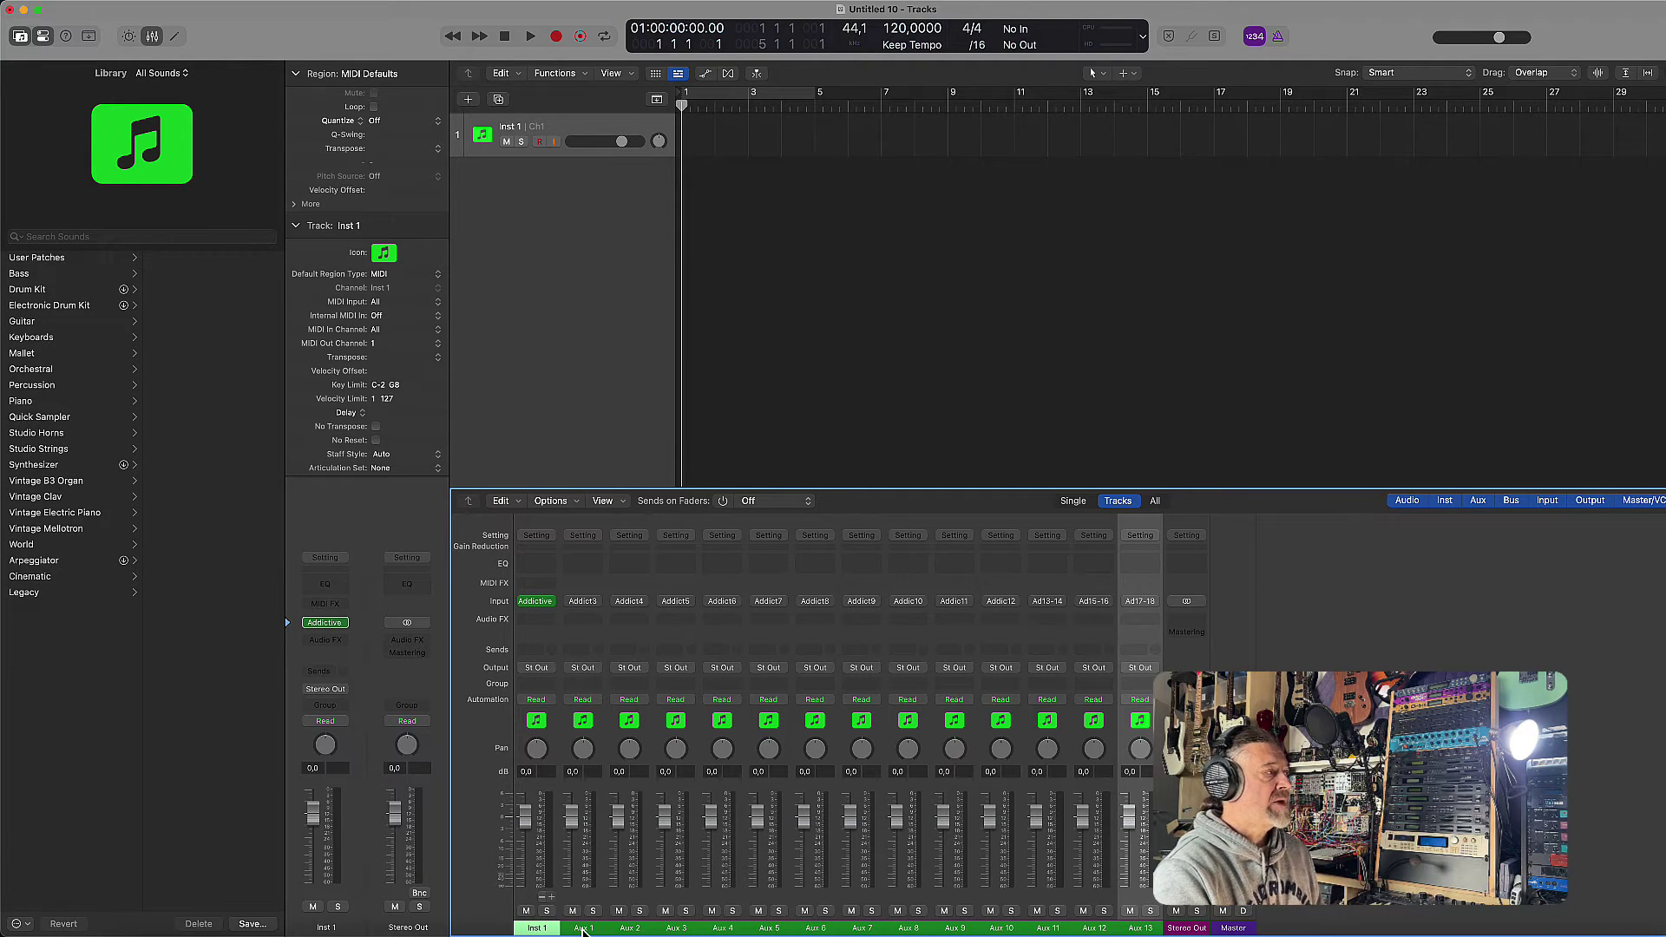
Step: Rename Aux 1, Aux 2 and Aux 3 to Kick, Snare and HiHats
double_click(584, 929)
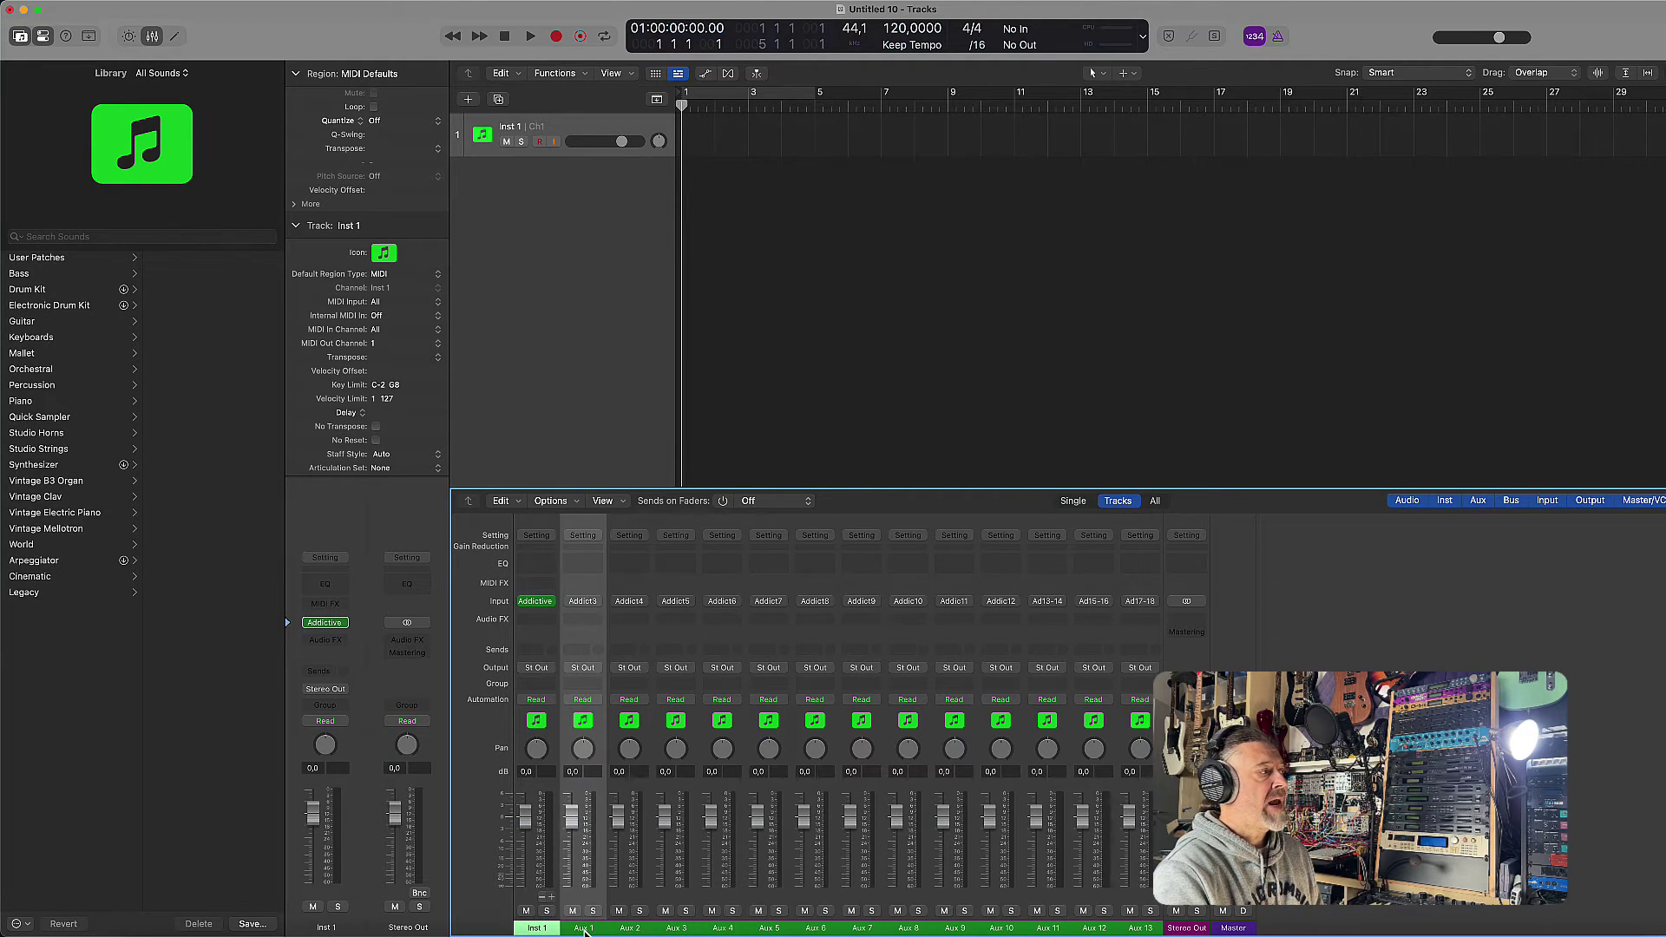
text(Kick)
double_click(630, 928)
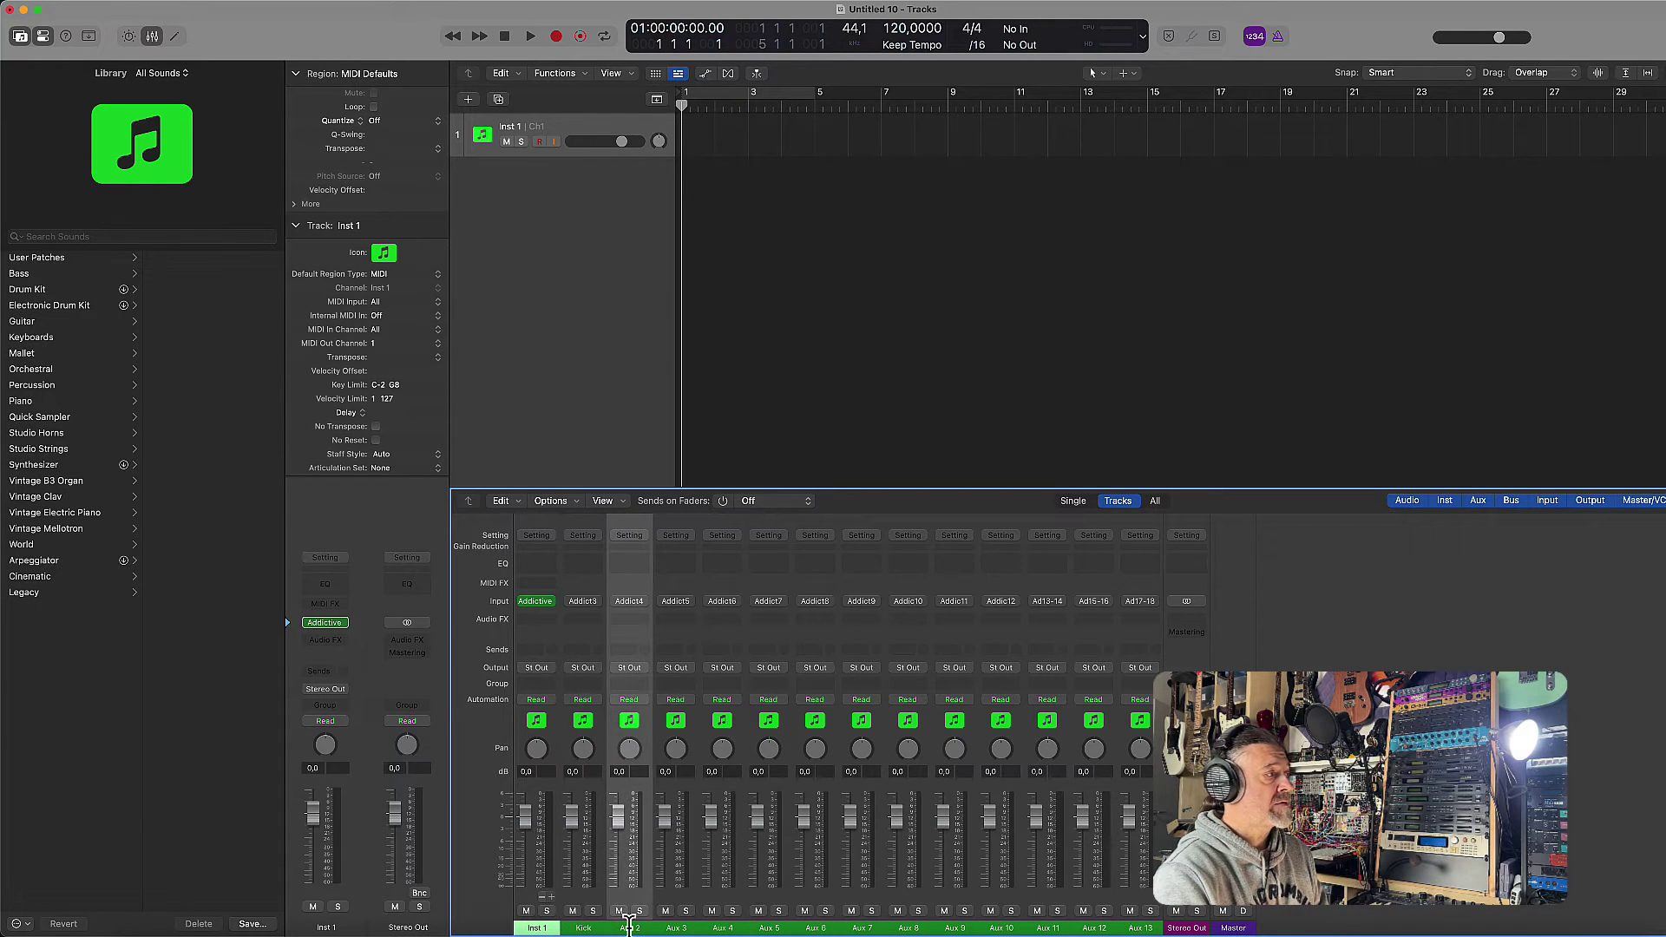
text(Snare)
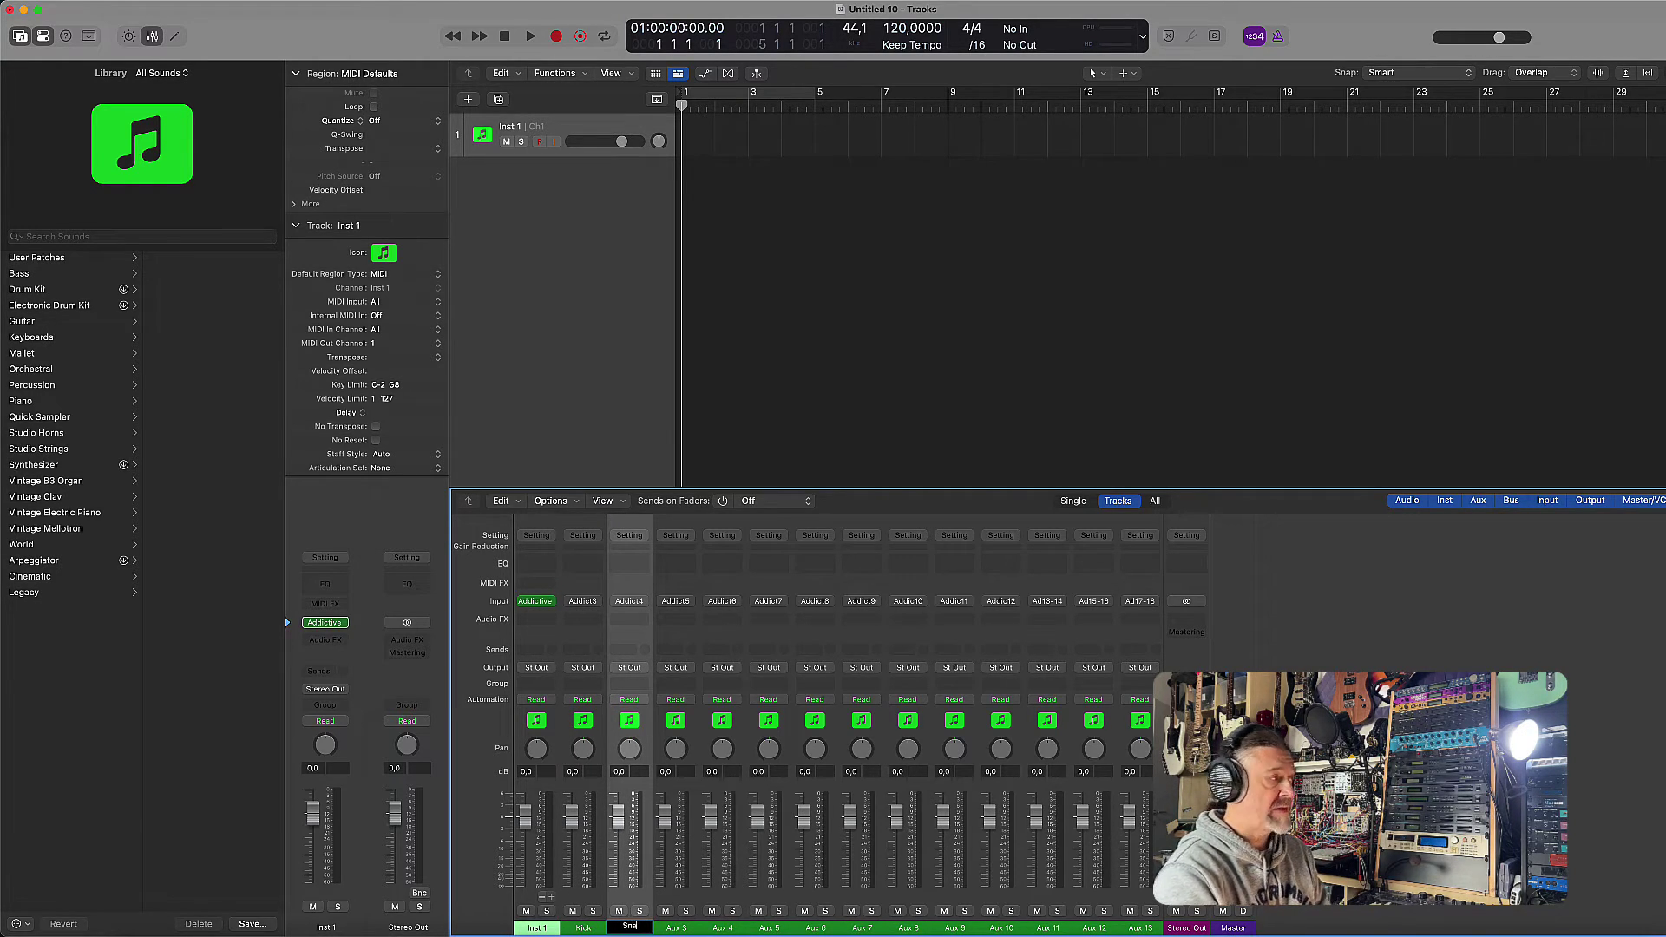
double_click(681, 929)
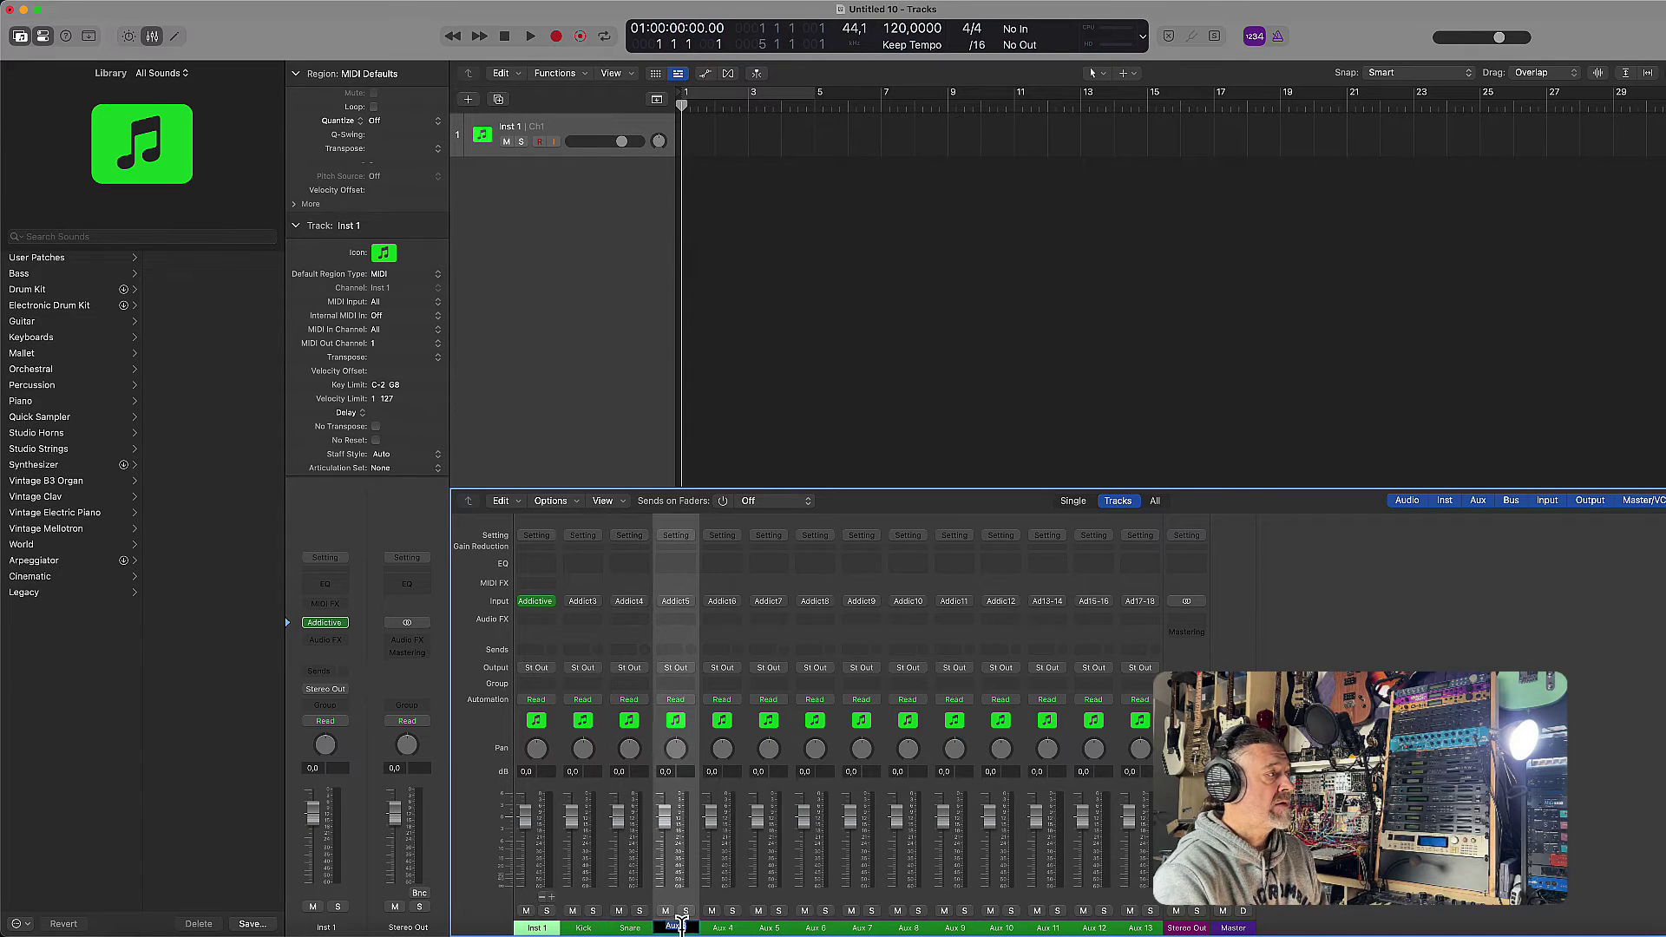
text(HiHats)
key(Return)
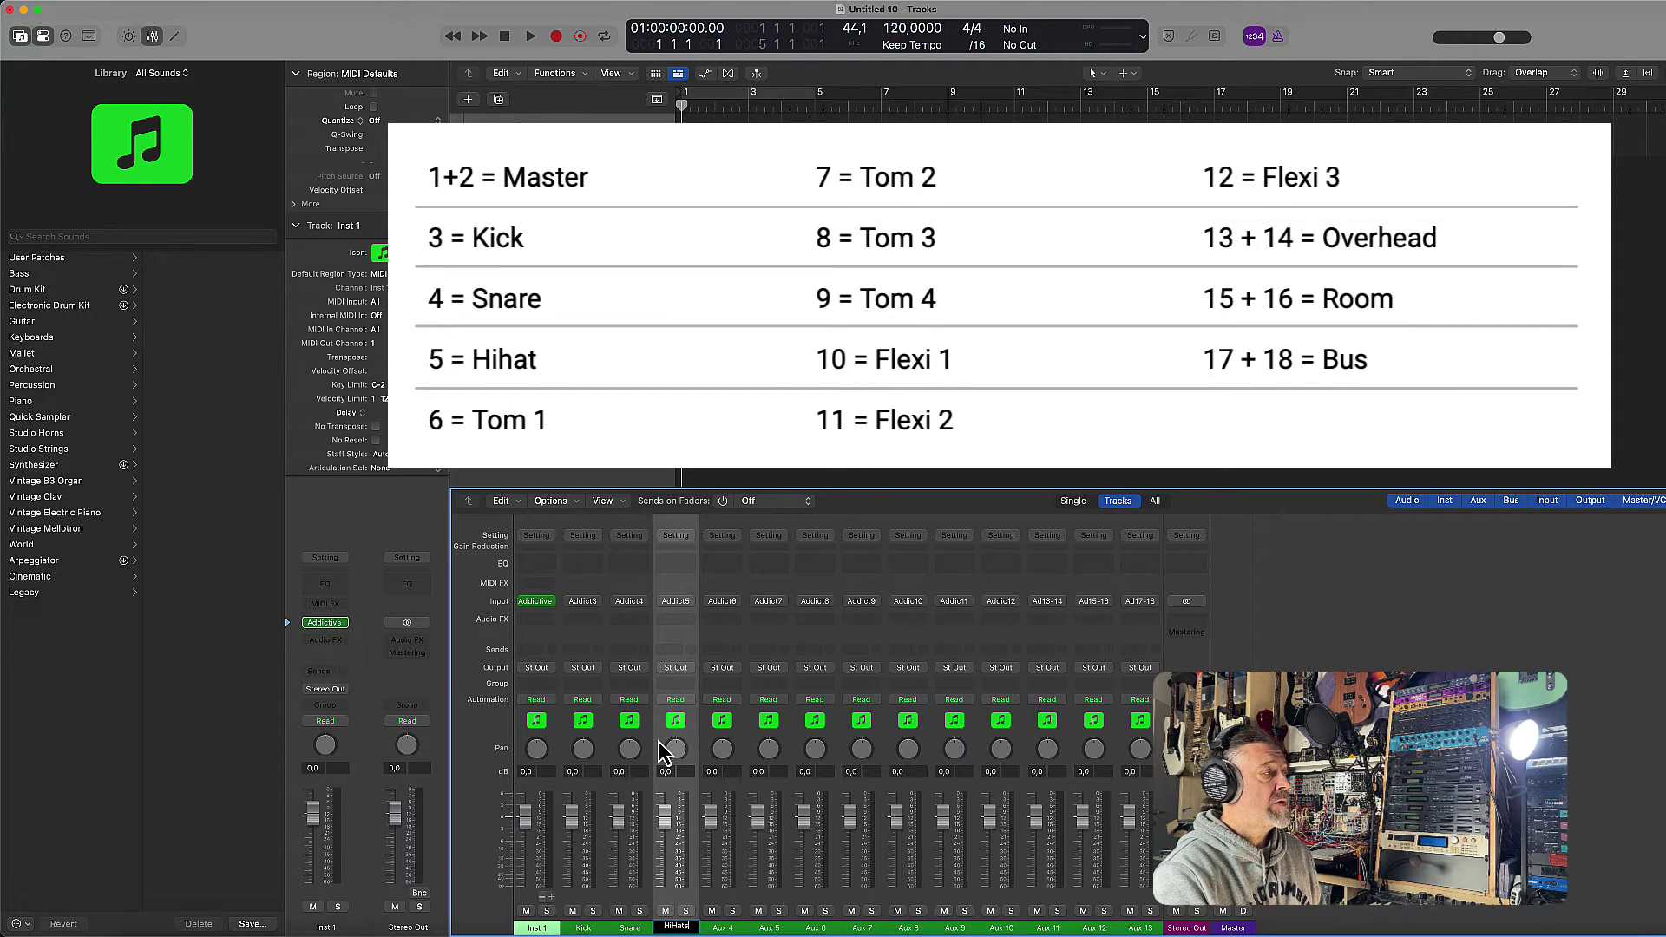
Step: Finish editing the HiHats channel name so no name field stays active
key(Return)
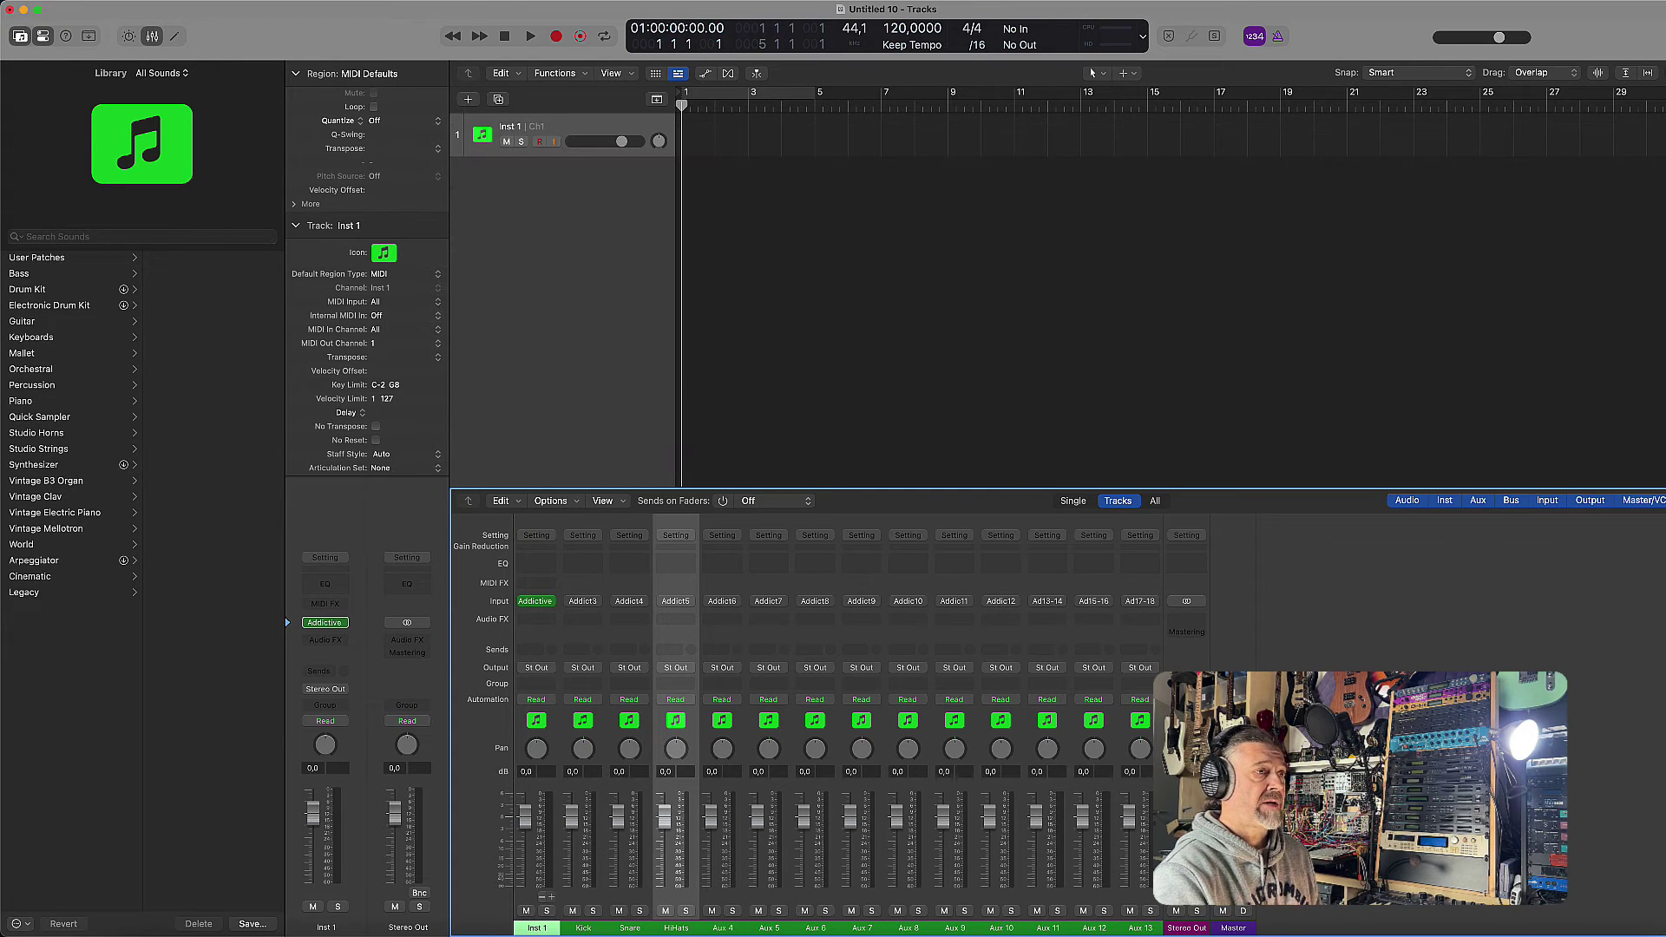
Step: Reopen the Addictive Drums 2 window from the Inst 1 channel strip's plug-in slot
click(582, 600)
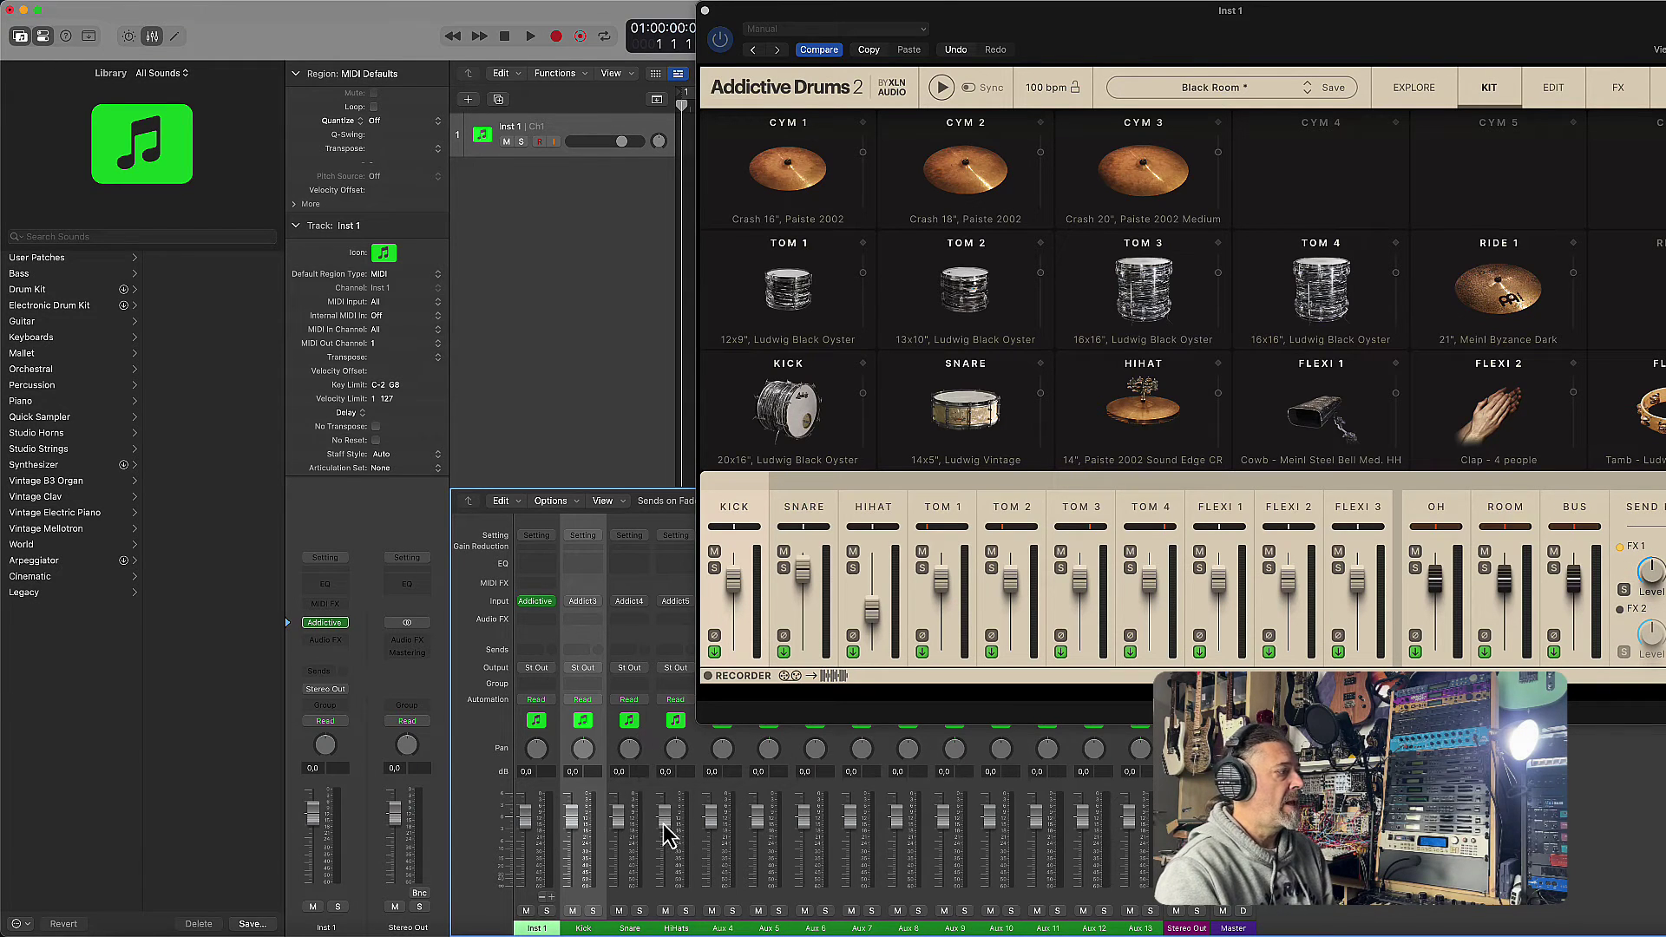
Step: Pan Snare slightly left, start the groove, drop Snare to -2.5 dB, and solo Kick
drag(629, 751, 629, 758)
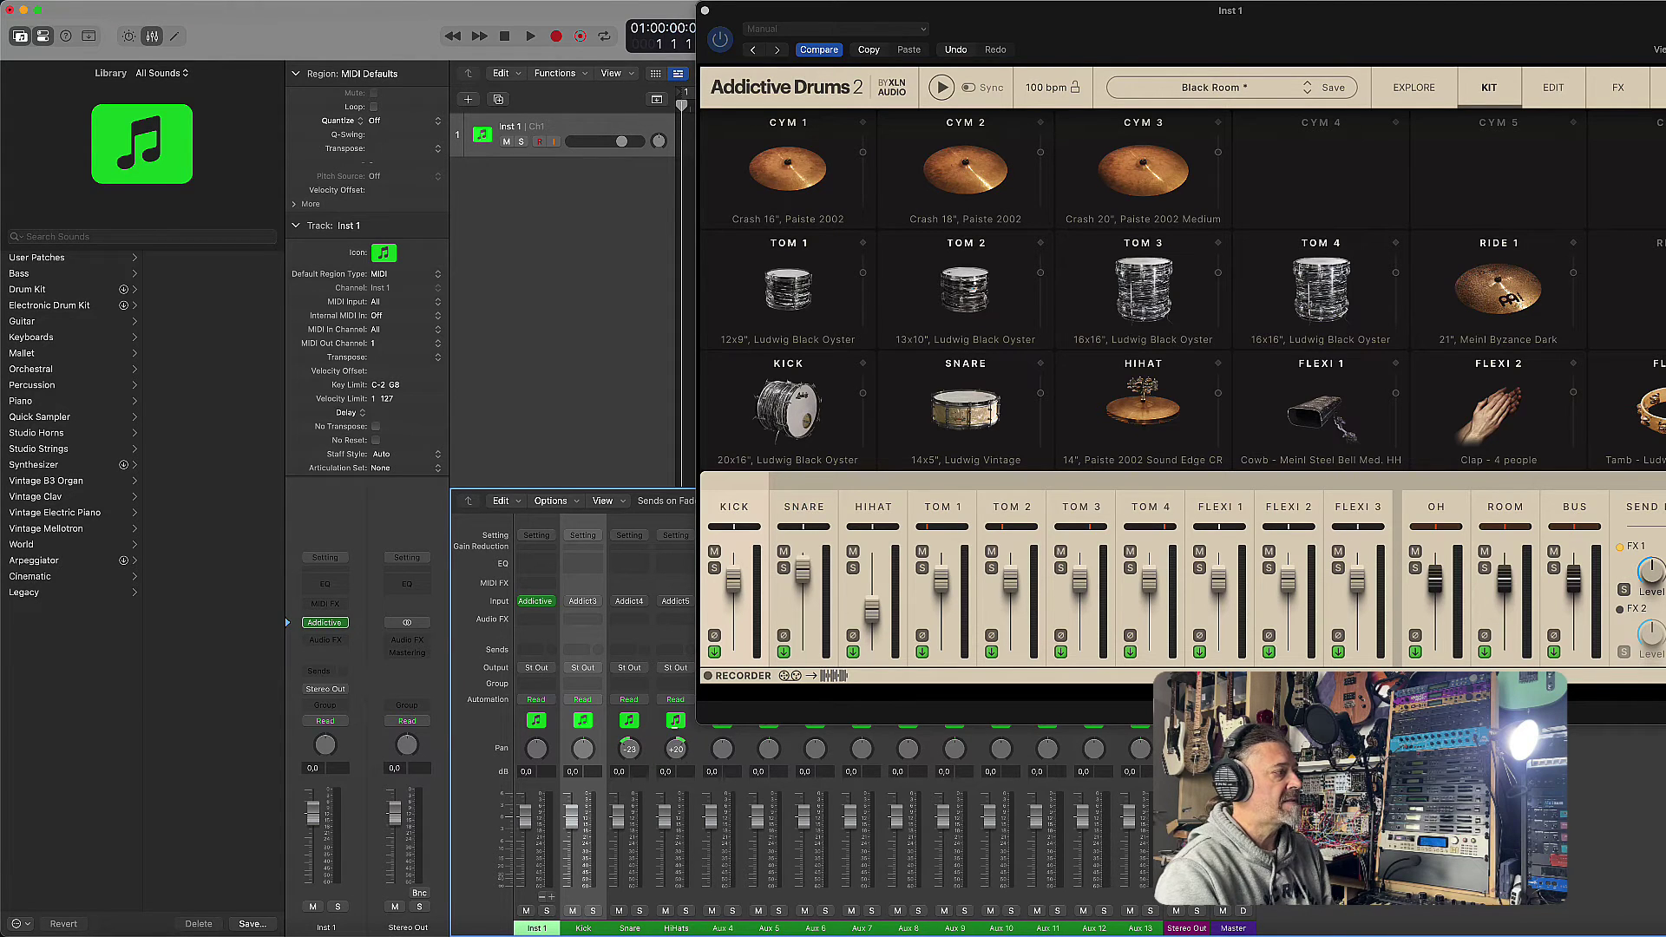
click(942, 87)
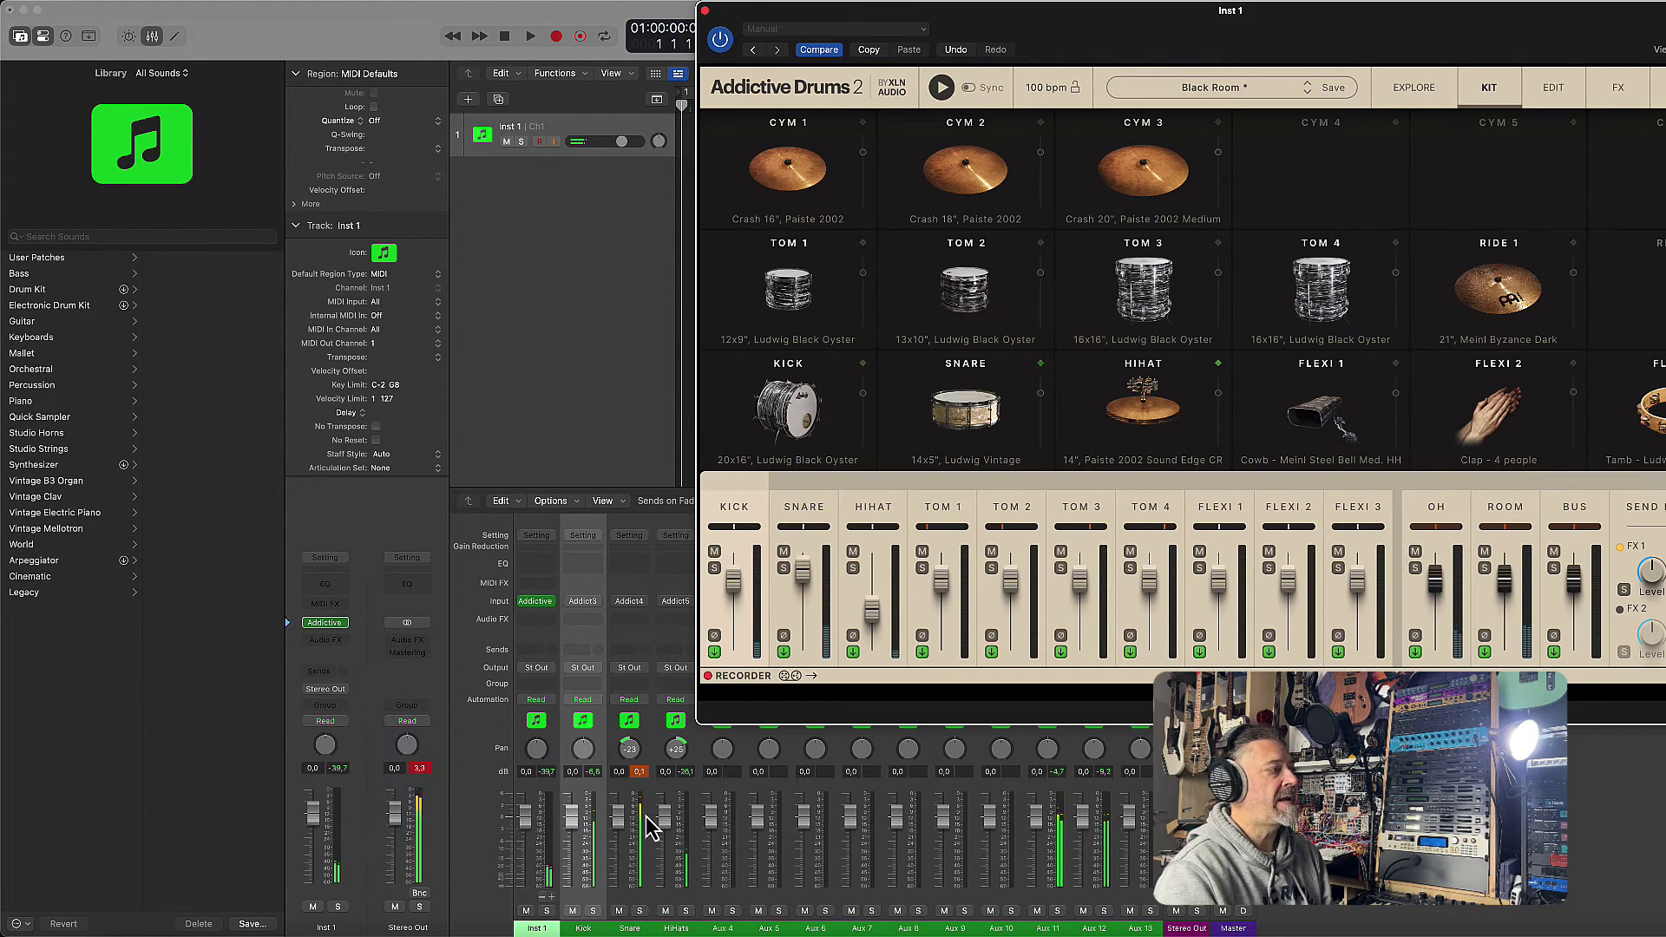
drag(619, 817, 619, 833)
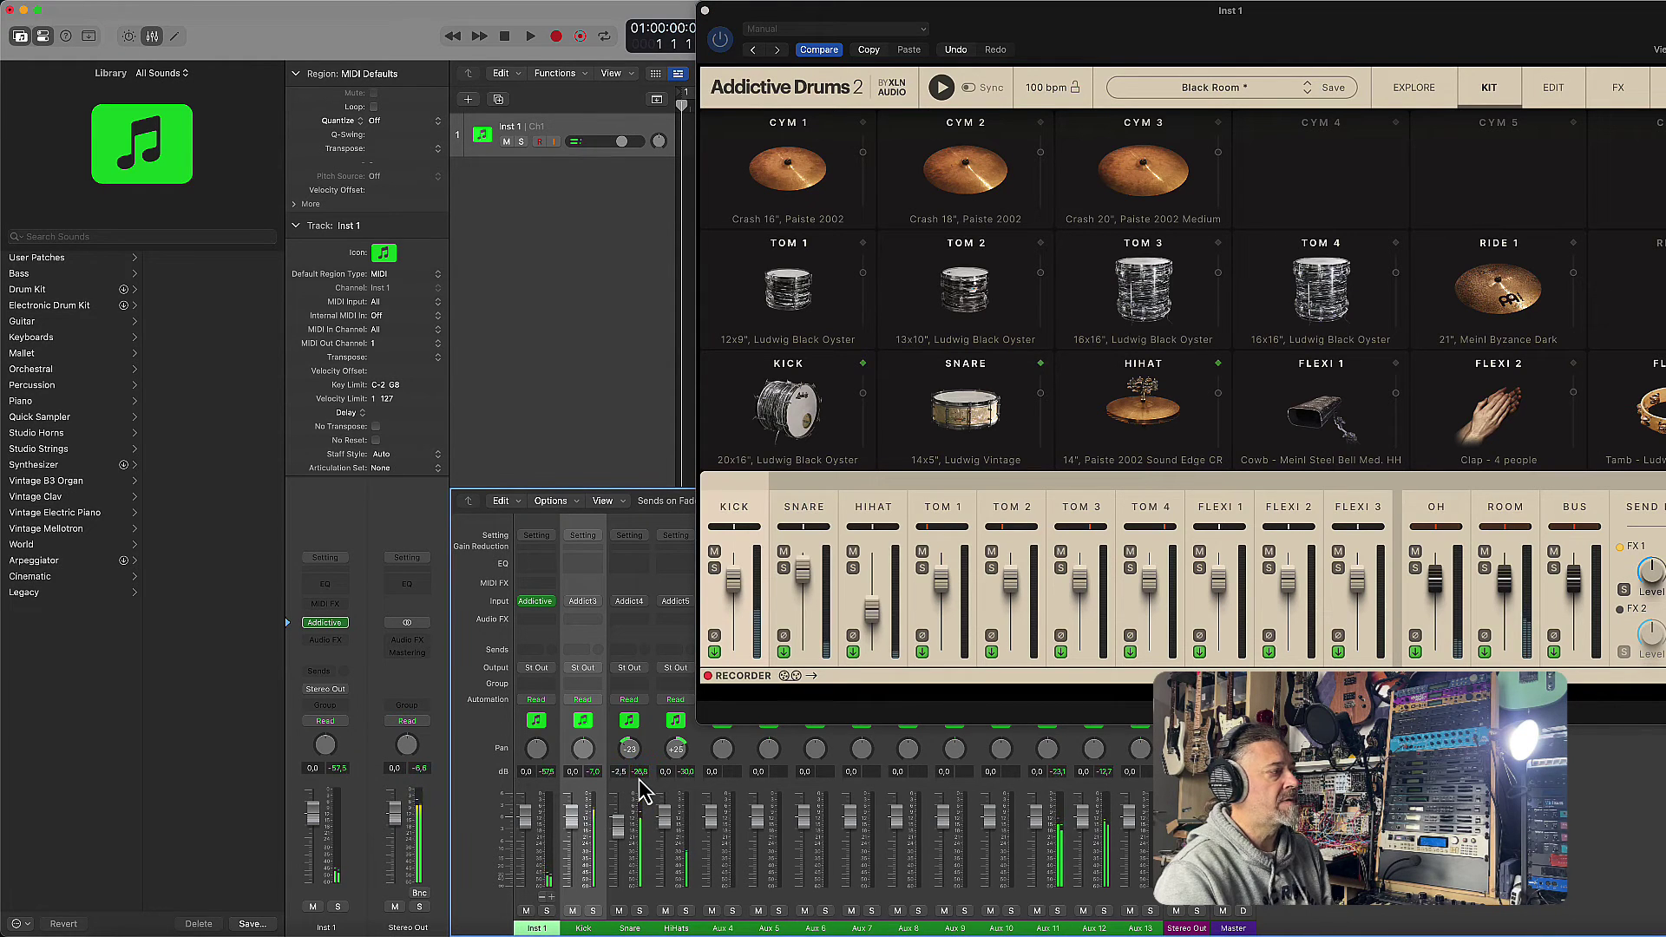
click(593, 910)
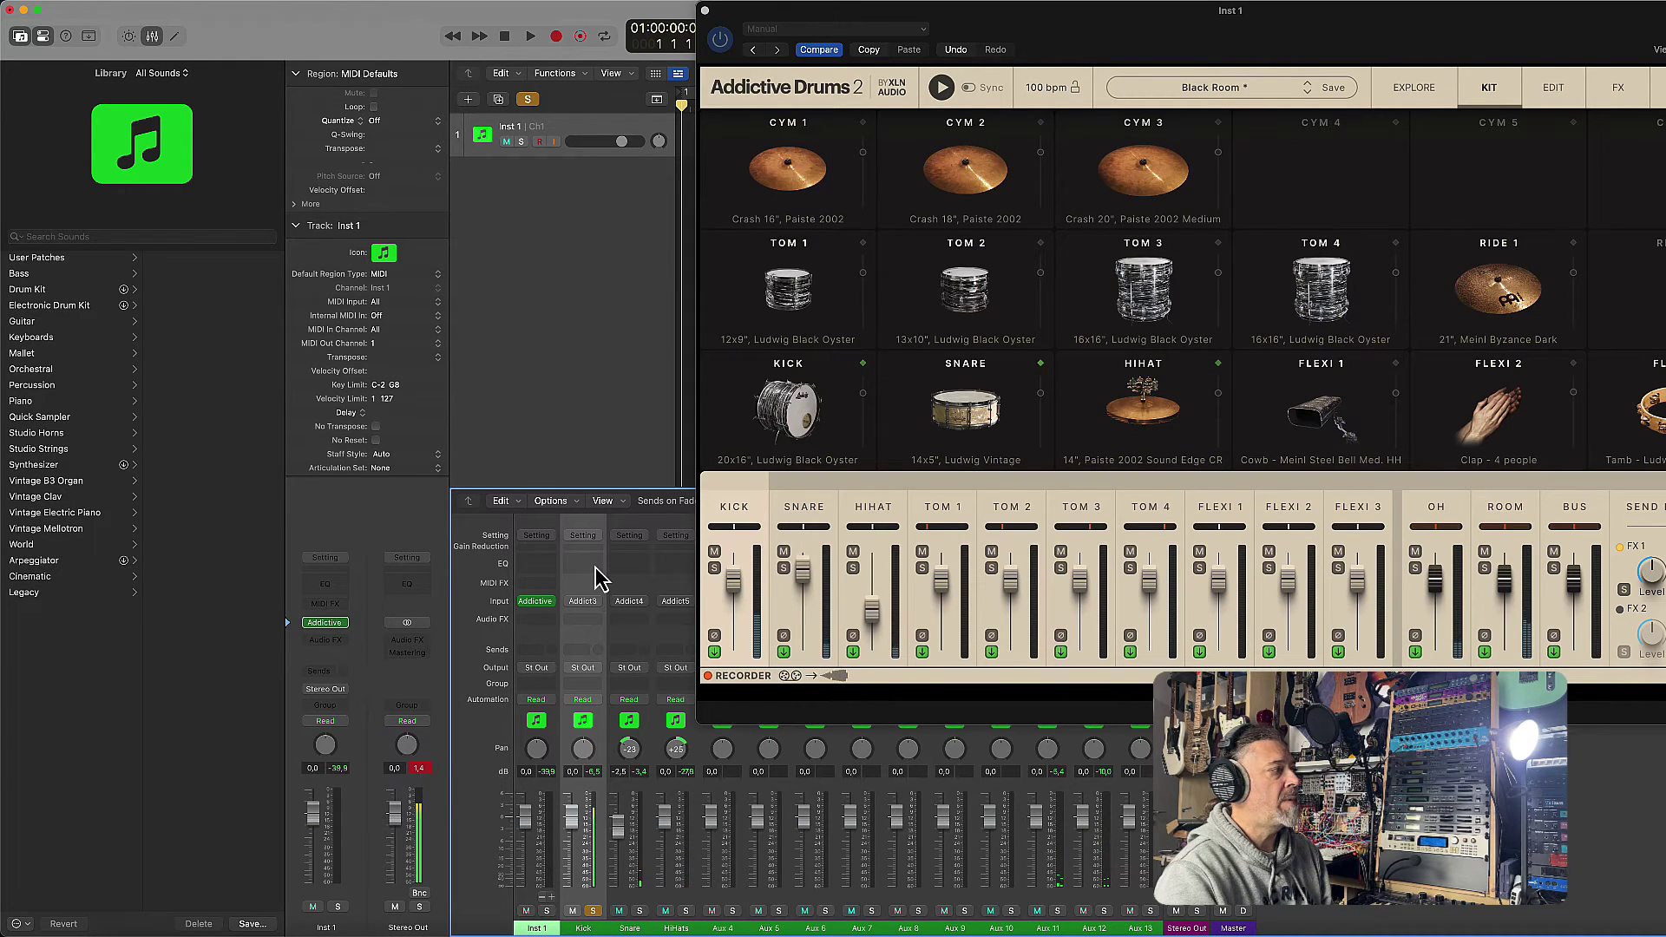
Step: Give Kick a Channel EQ with a 75.5 Hz low cut and +4.6 dB boost at 352 Hz
double_click(595, 569)
click(587, 579)
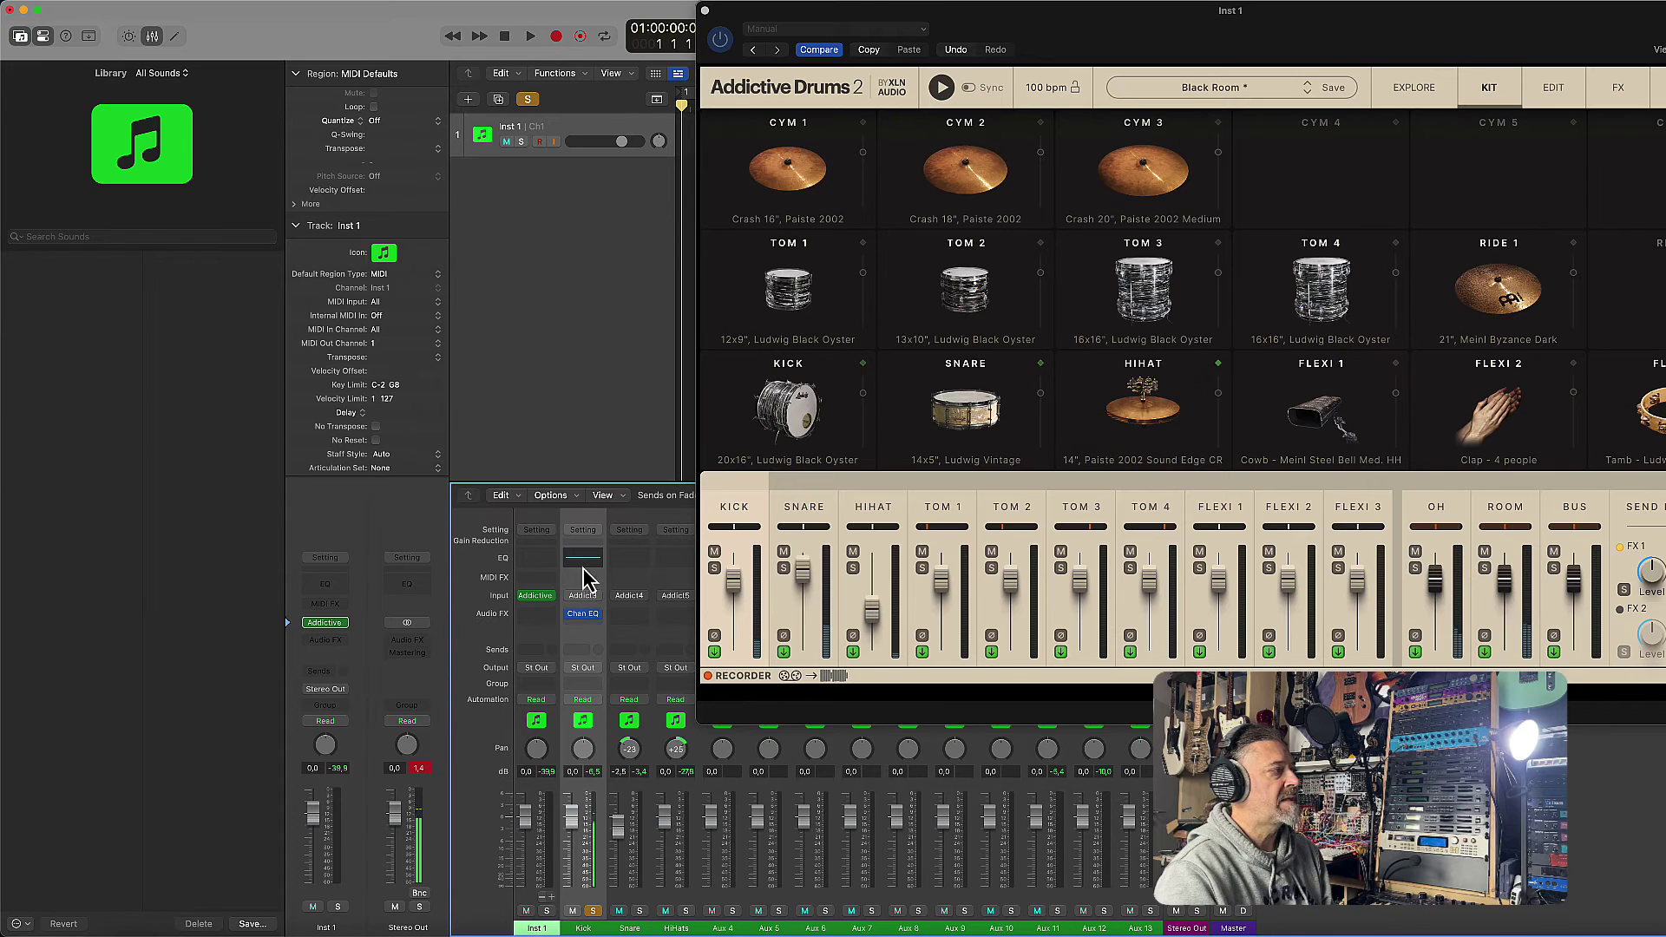
click(583, 574)
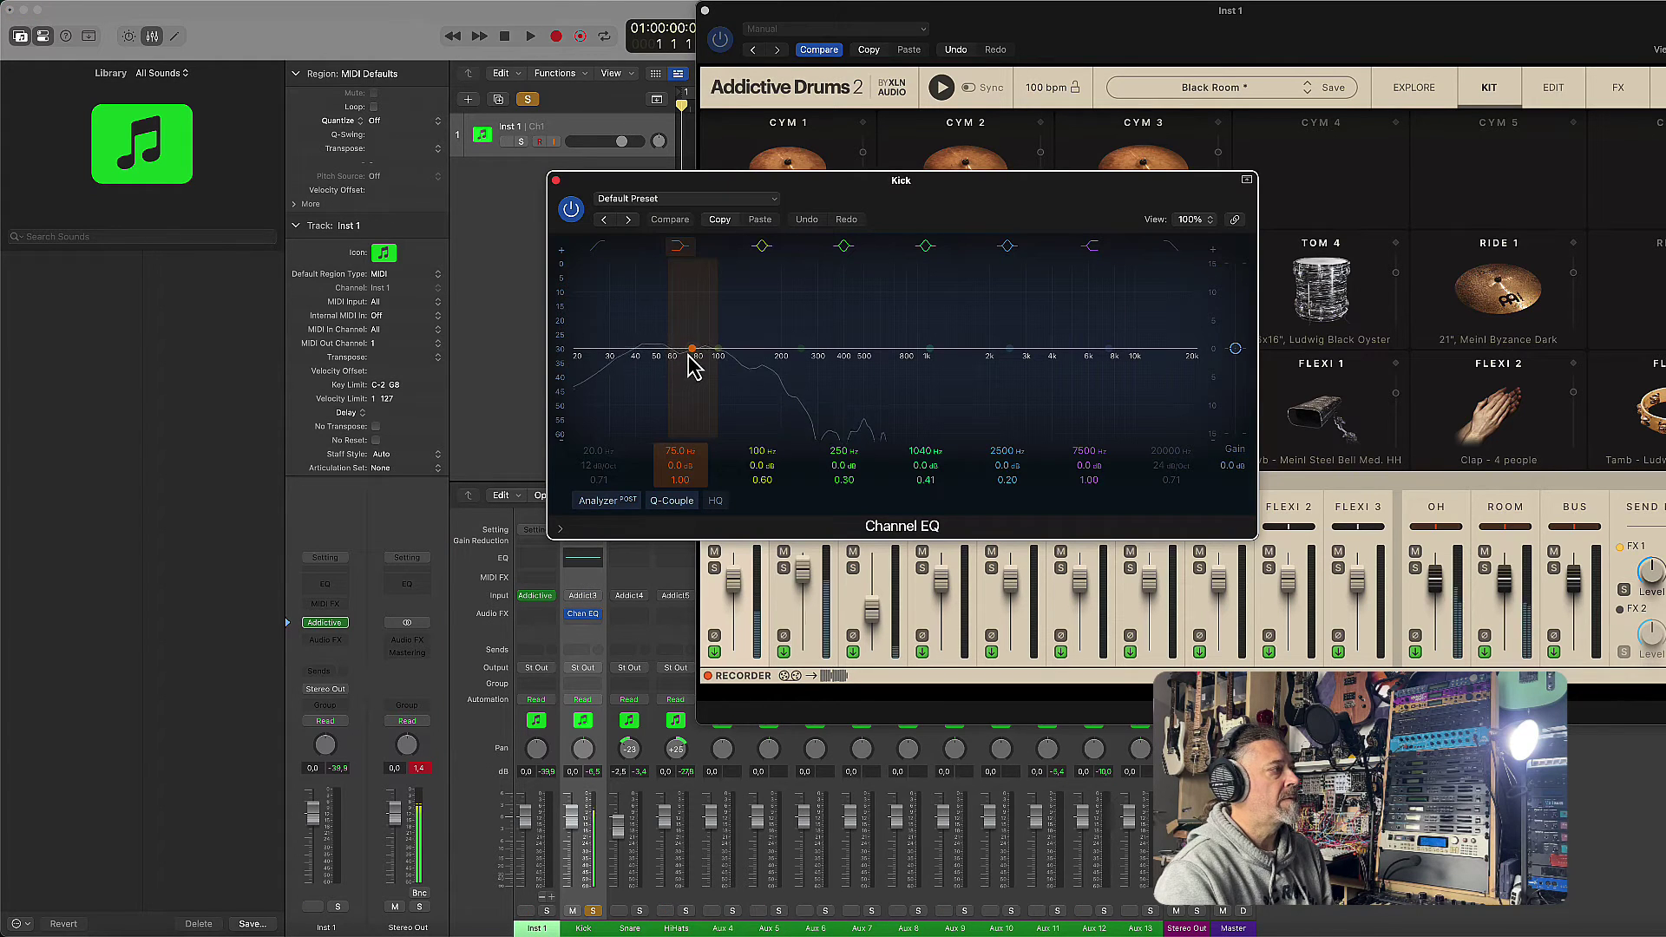
drag(689, 352, 746, 339)
click(597, 246)
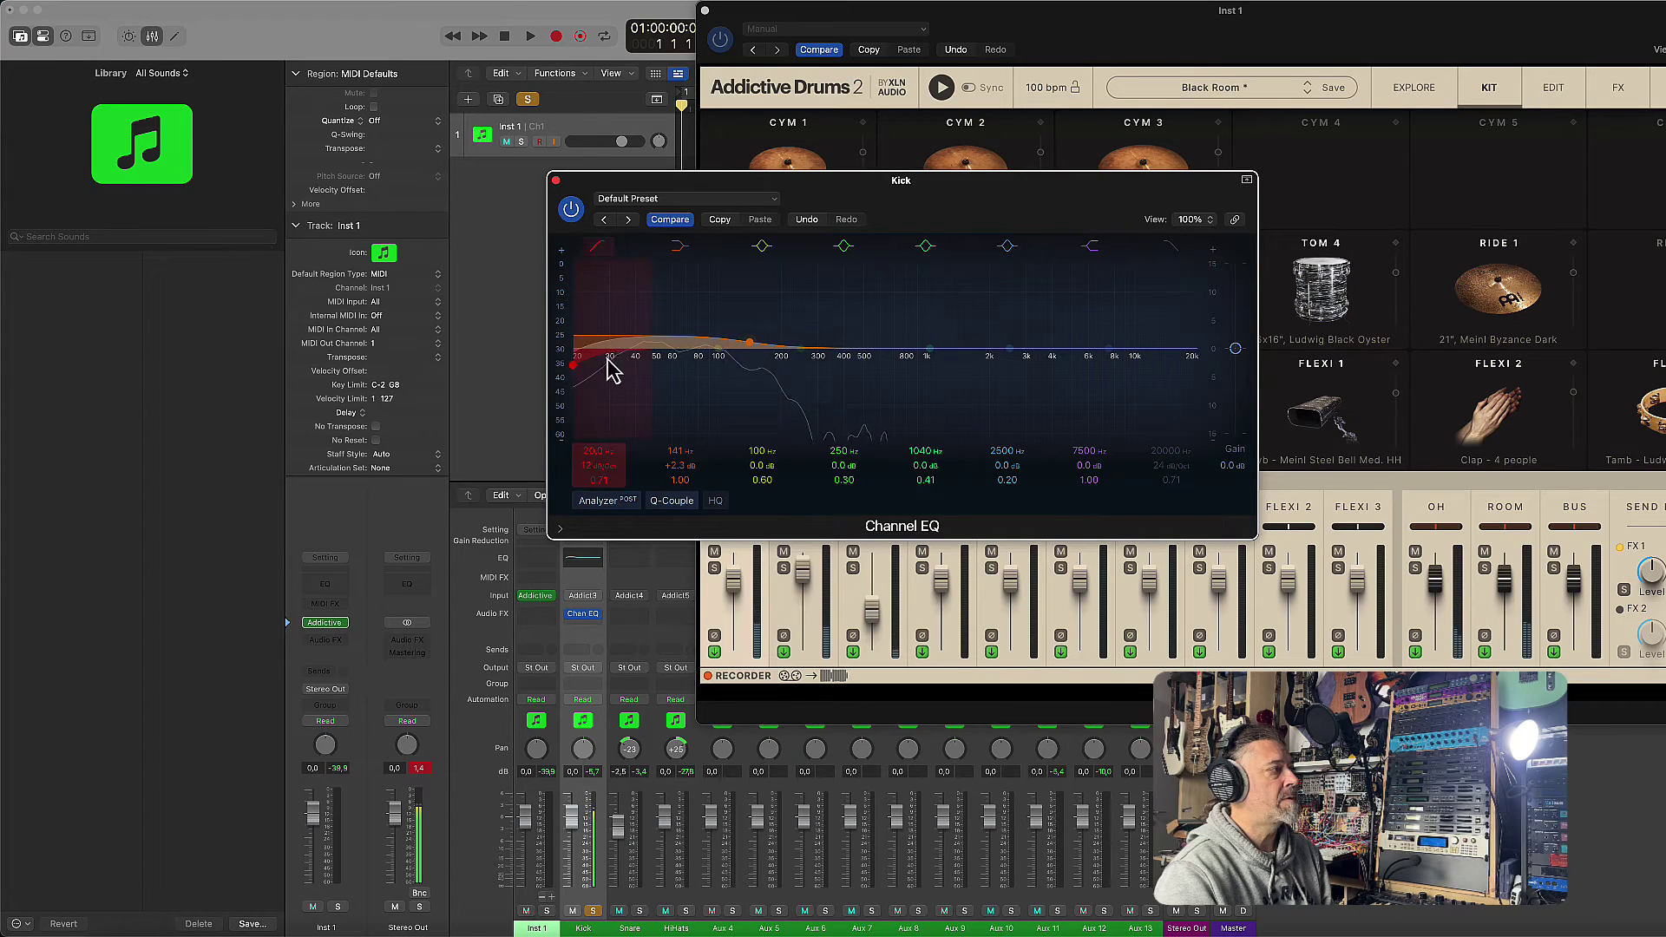
drag(573, 365, 589, 370)
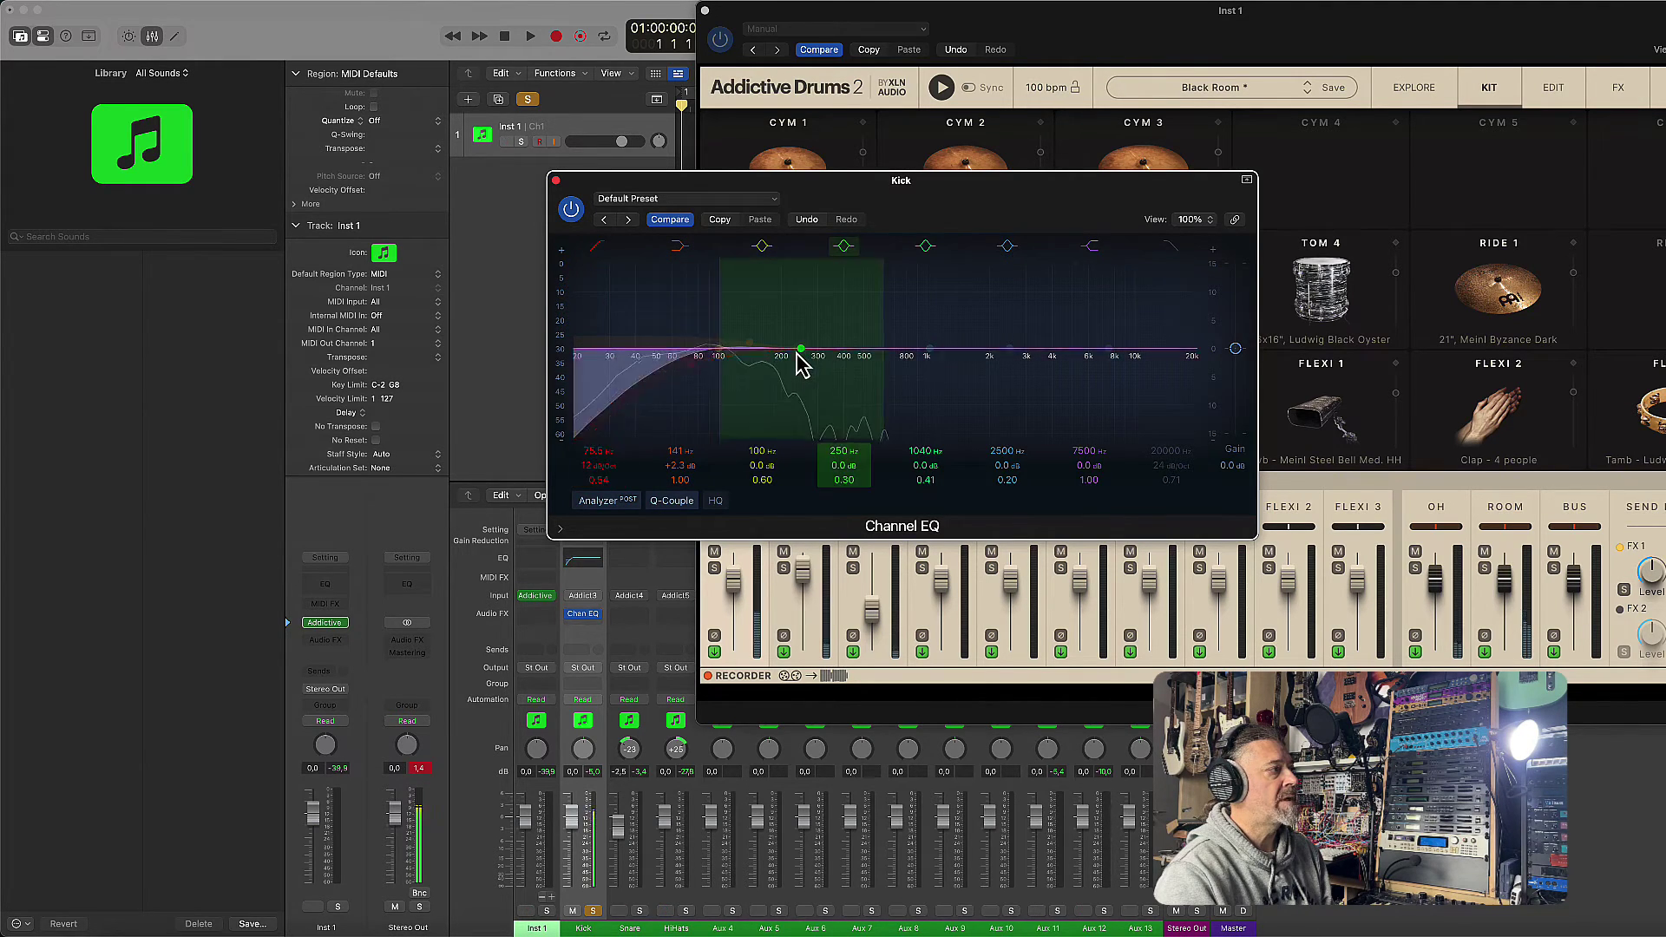
drag(797, 352, 829, 325)
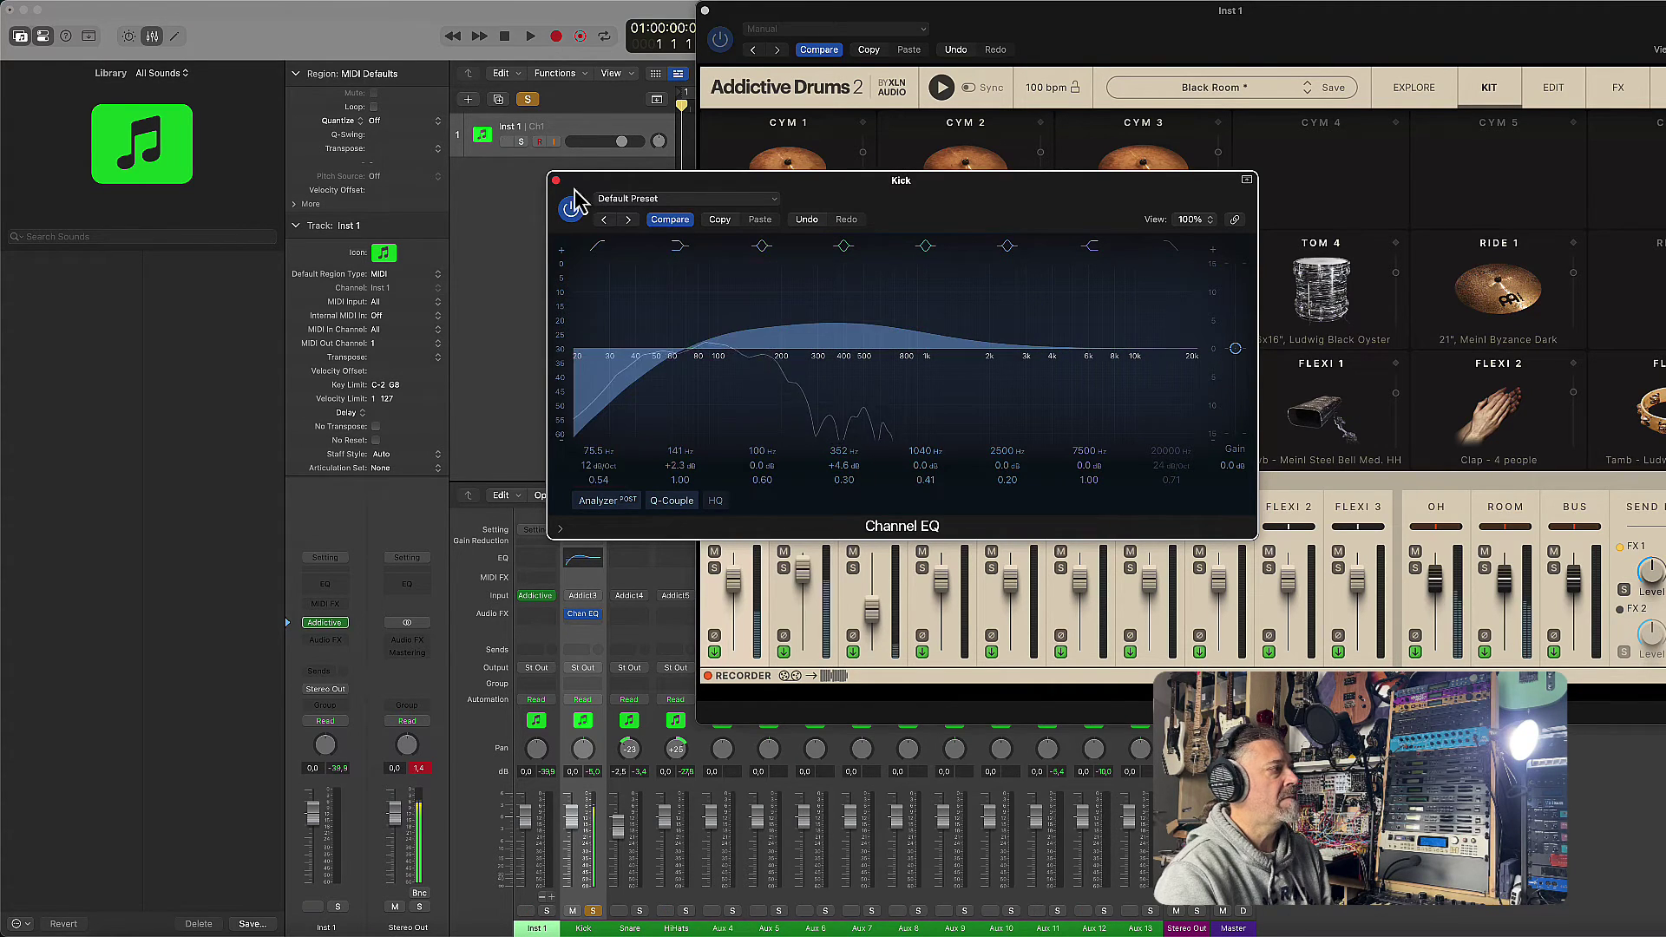
click(592, 911)
click(592, 911)
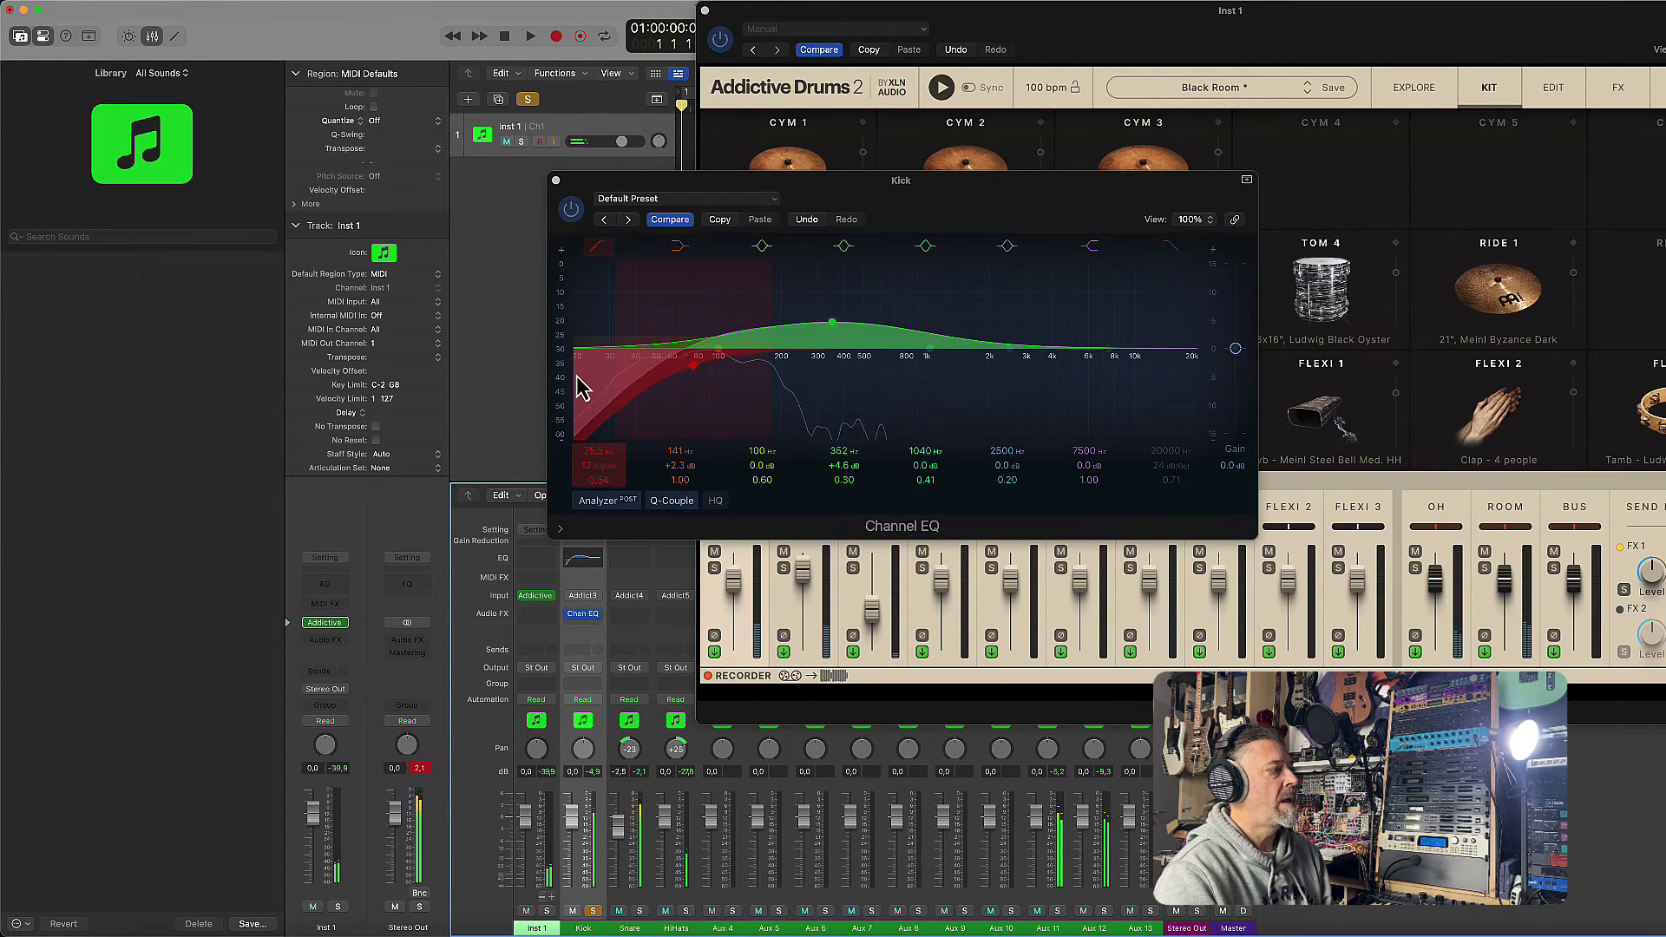
click(555, 180)
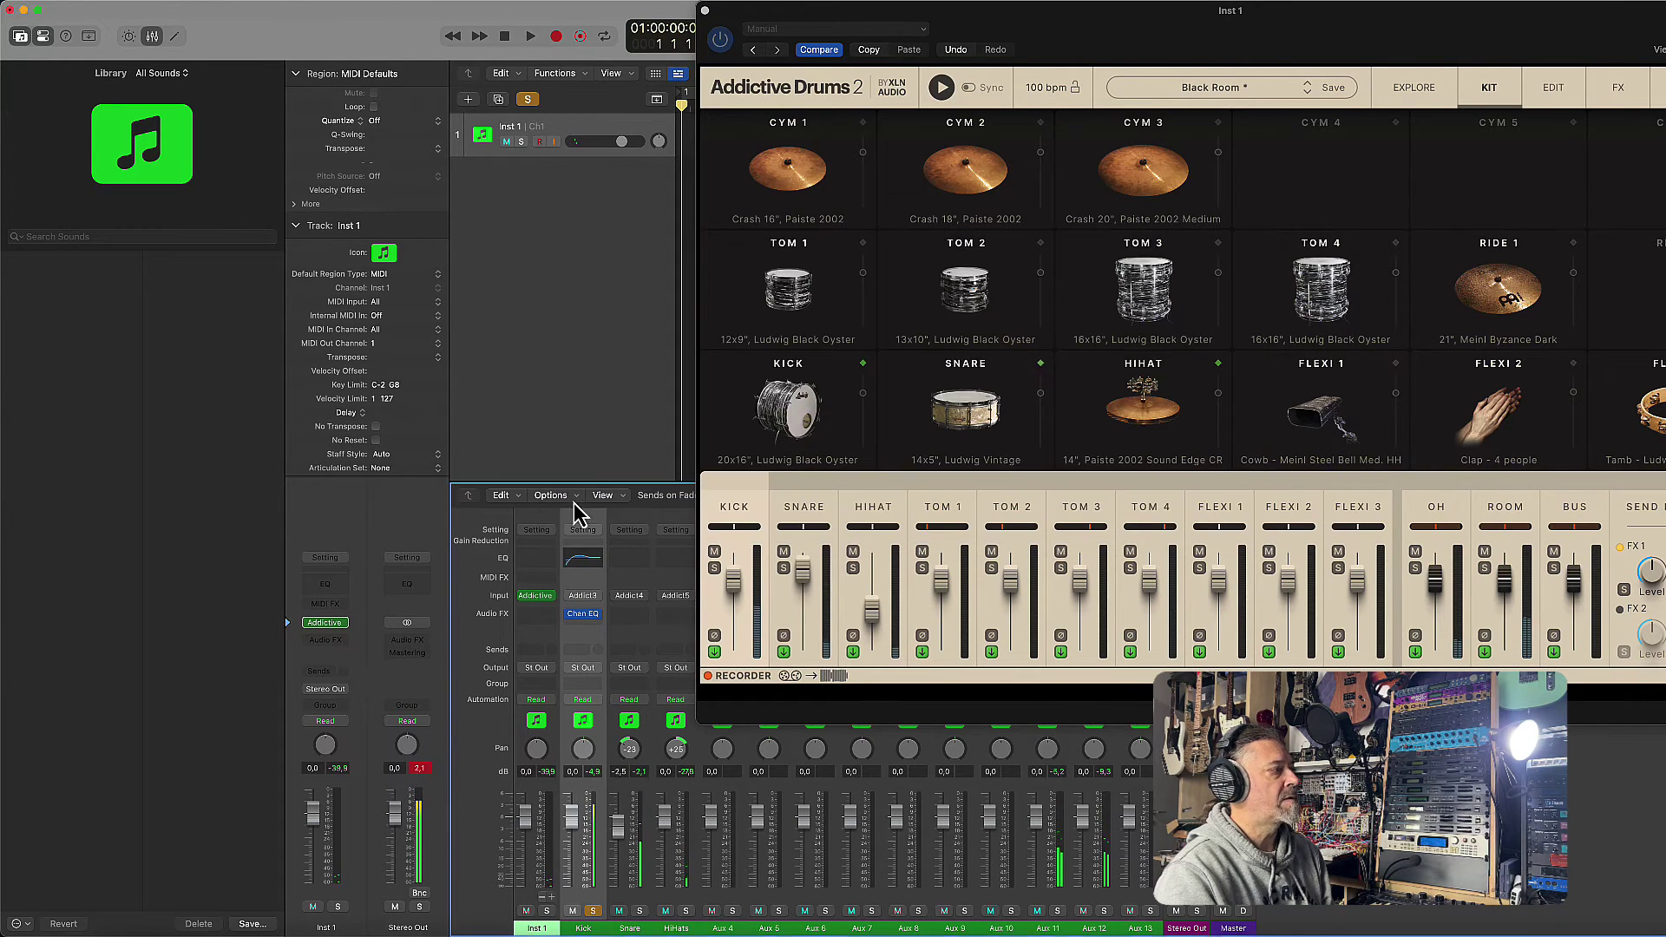
Step: Add a Compressor after the Kick's EQ at -38.5 dB threshold and 7.7:1 ratio, then unsolo Kick
click(597, 630)
mouse_move(614, 642)
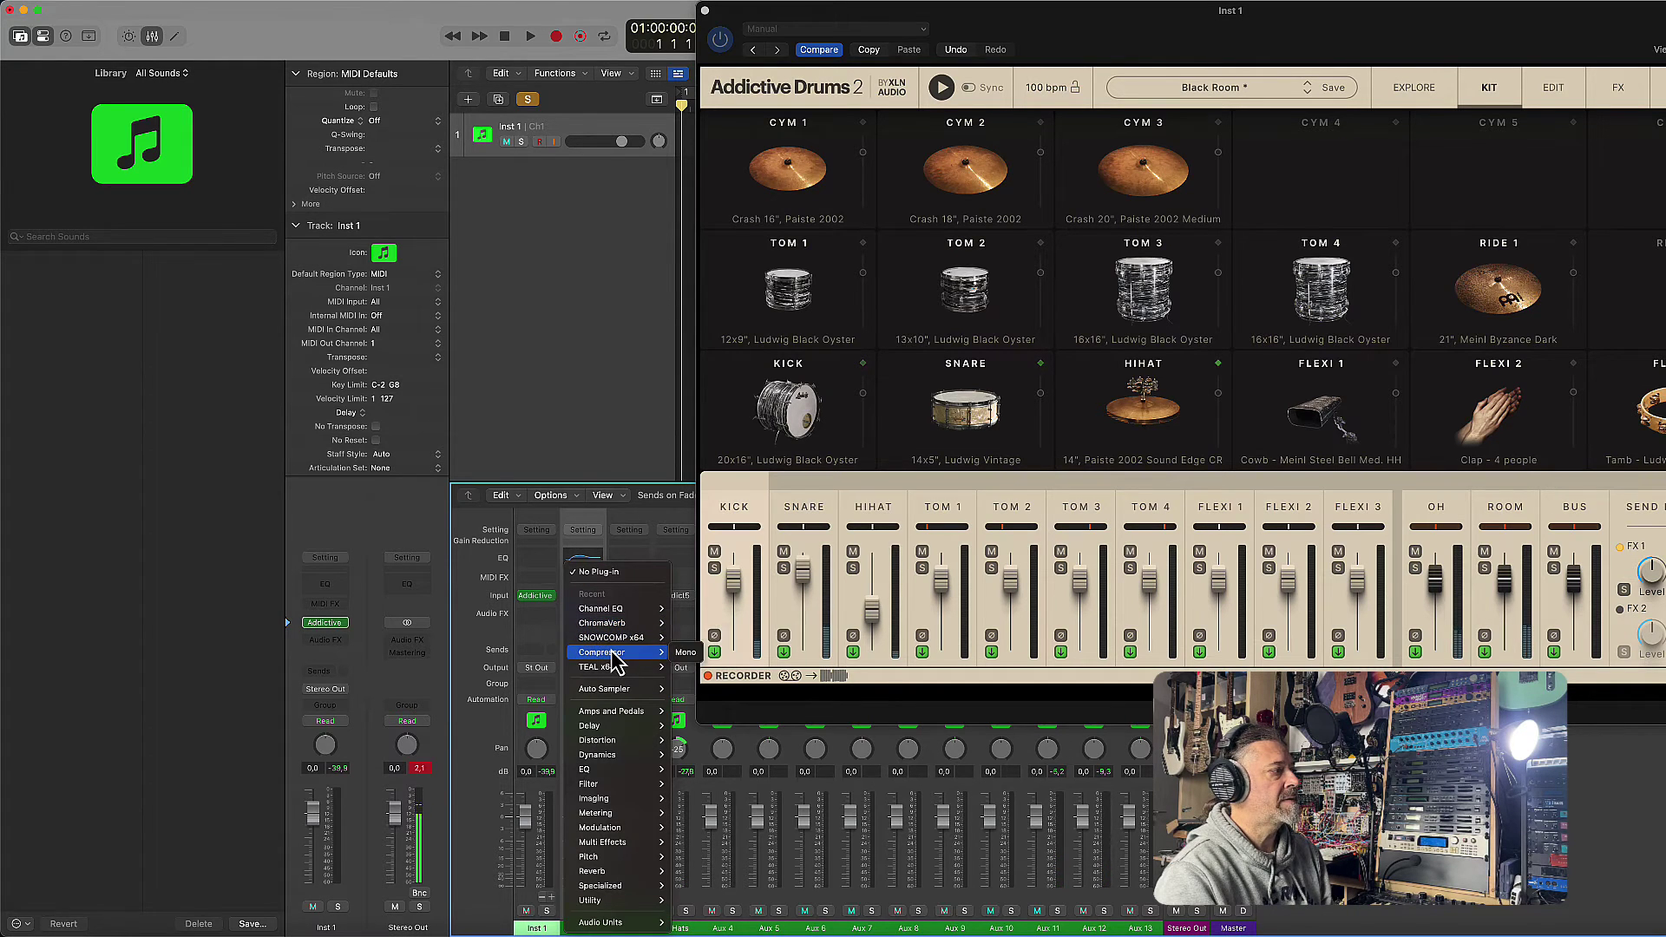
click(727, 573)
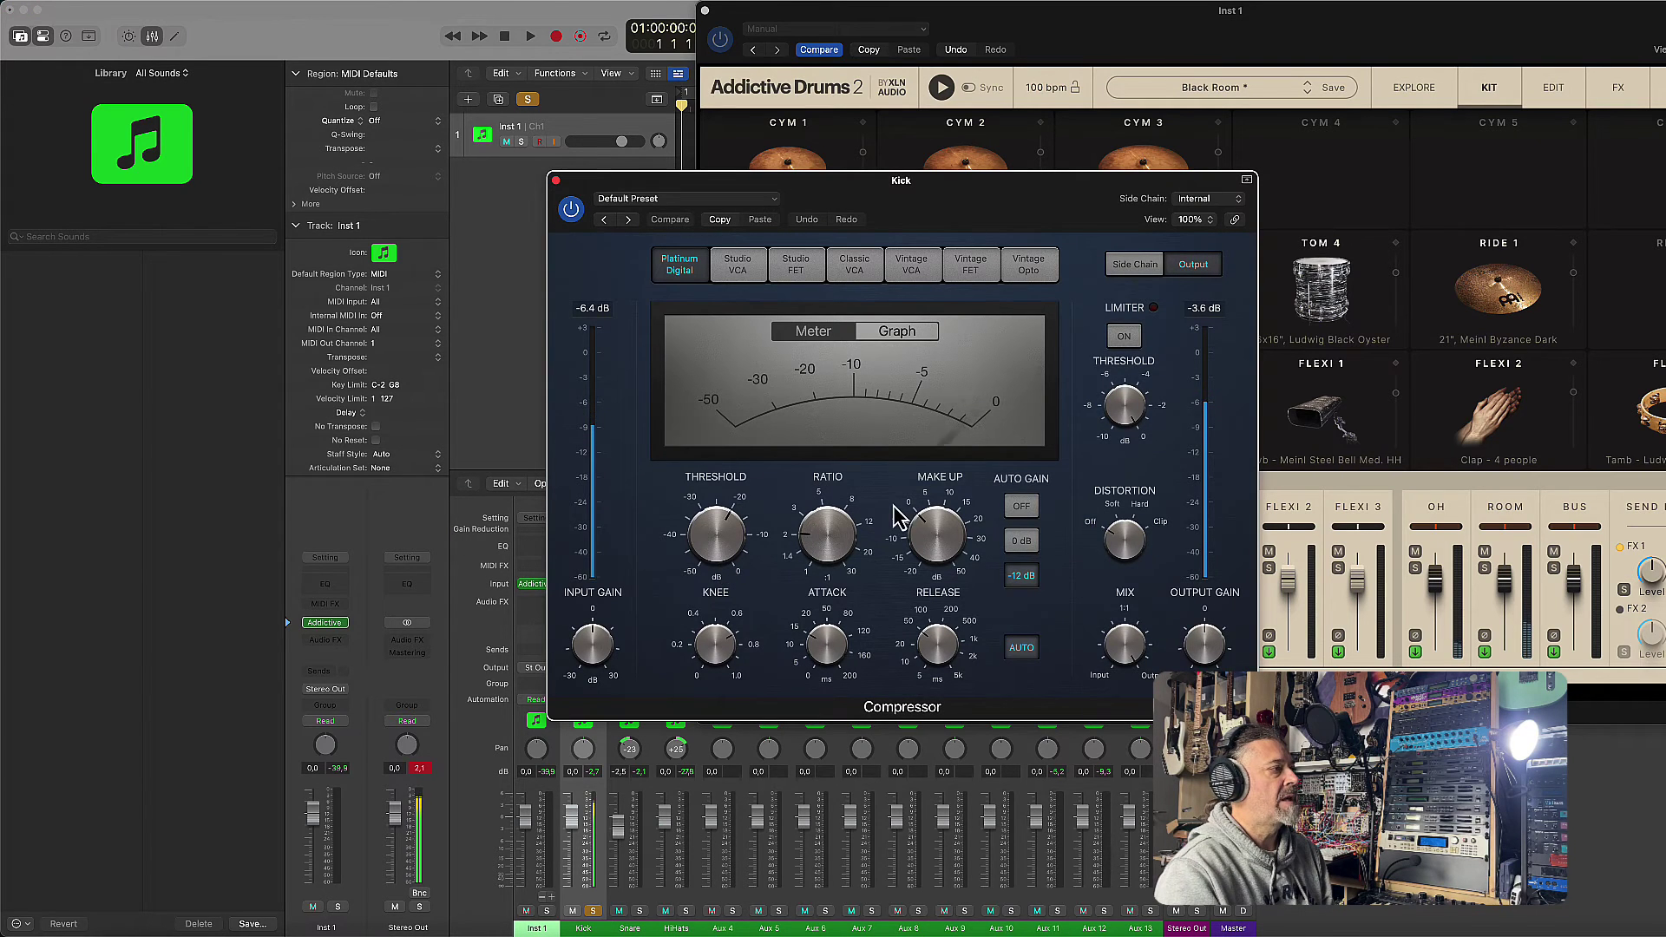
drag(732, 534, 722, 636)
mouse_move(813, 543)
mouse_down()
mouse_move(826, 483)
mouse_move(824, 552)
mouse_up()
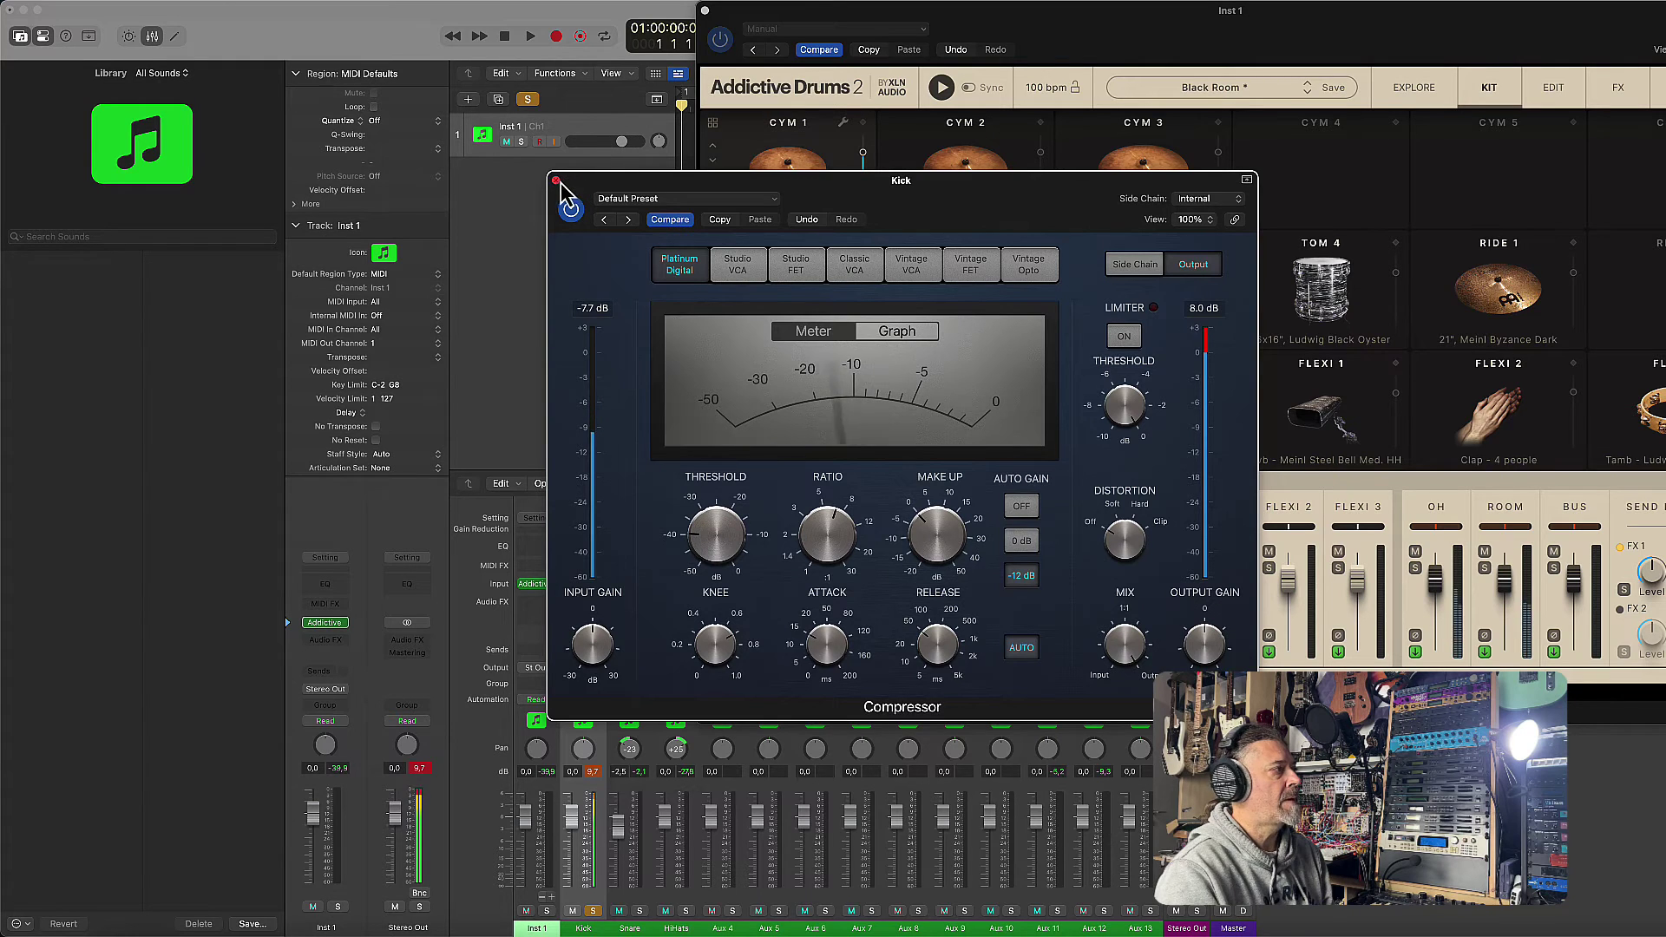
key(super+w)
click(593, 910)
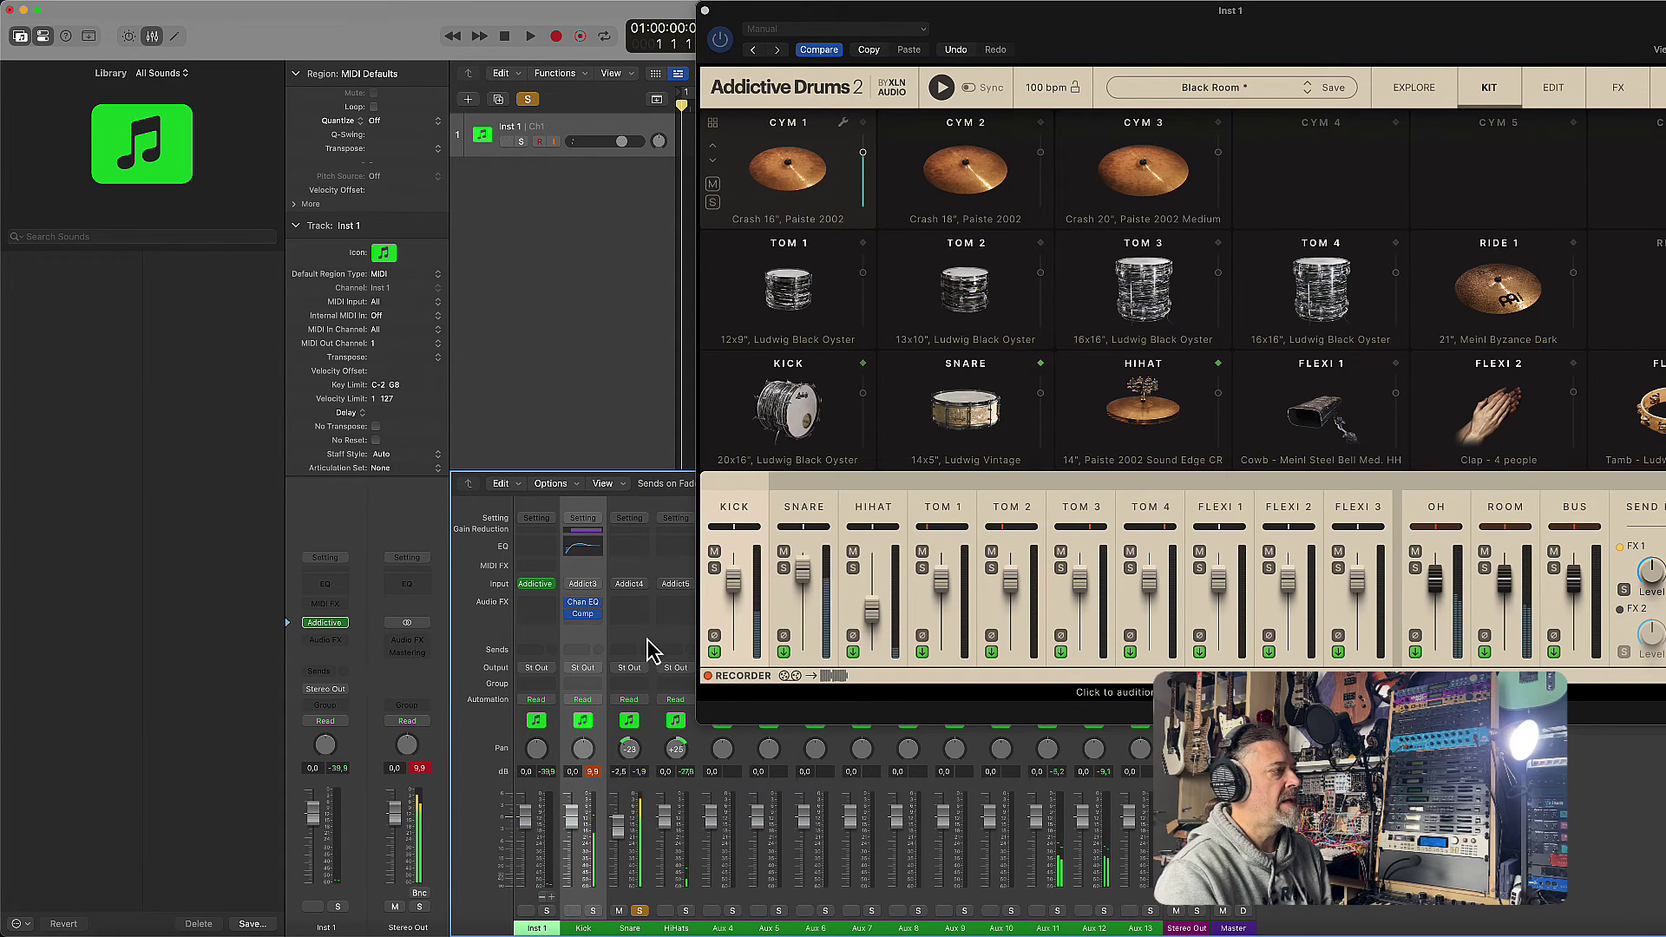
Step: Give Snare a mono Compressor: about -39.5 dB threshold, 9.4:1 ratio, 15 ms attack, 3.5 dB make-up
click(640, 610)
mouse_move(660, 608)
click(732, 611)
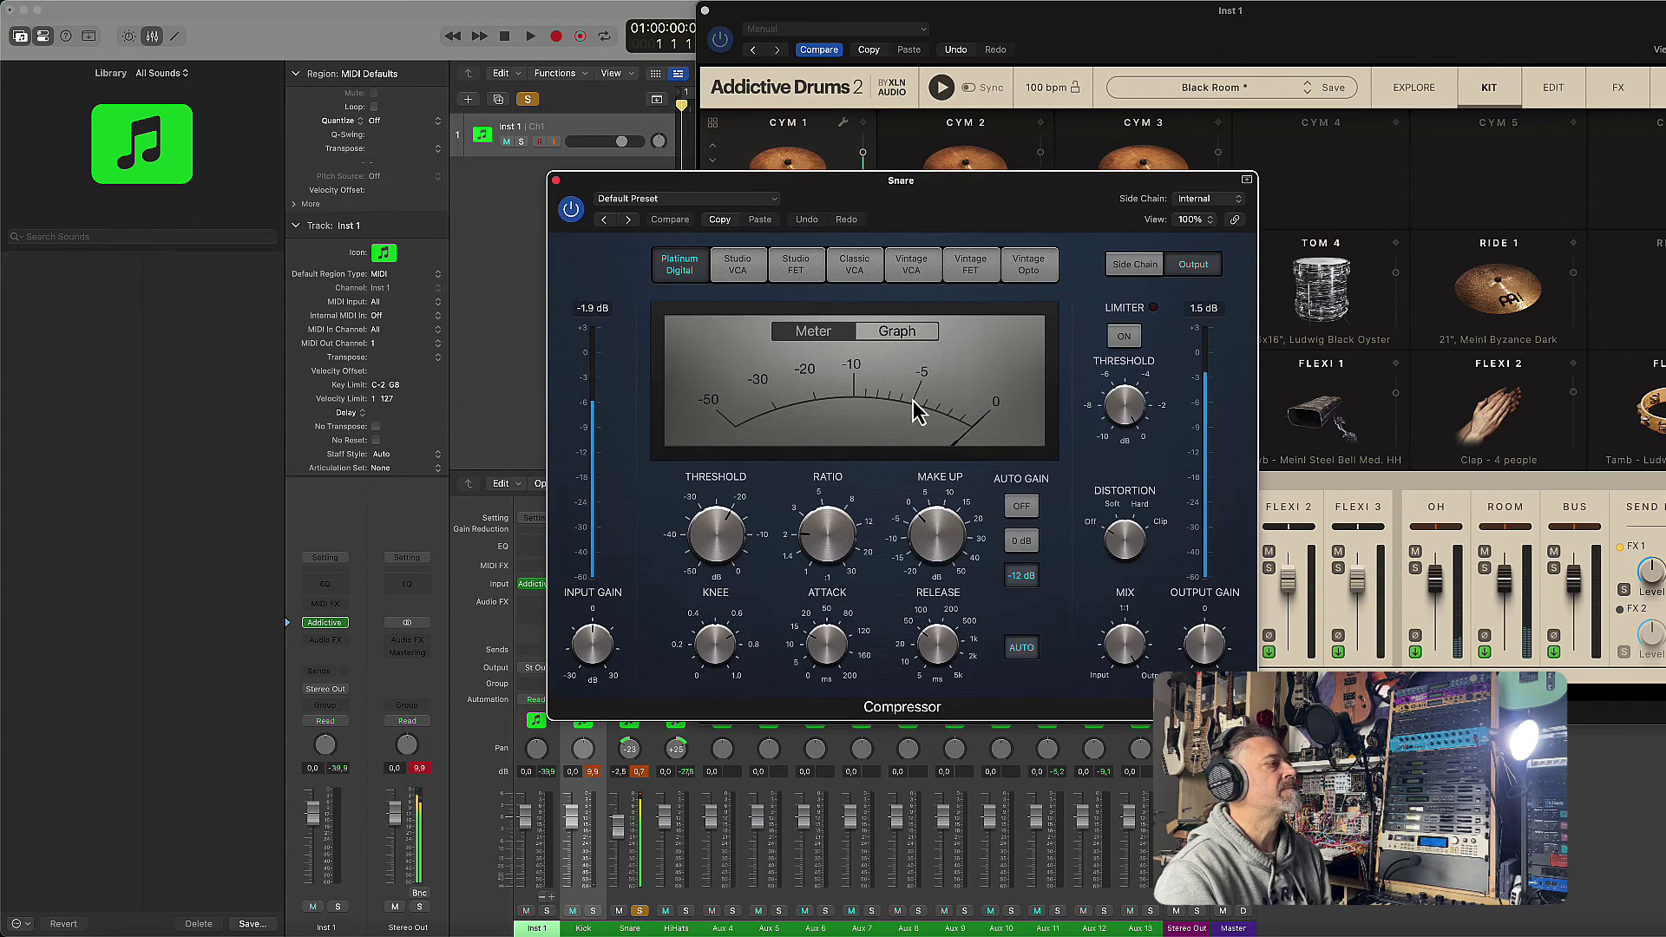
drag(734, 538, 717, 601)
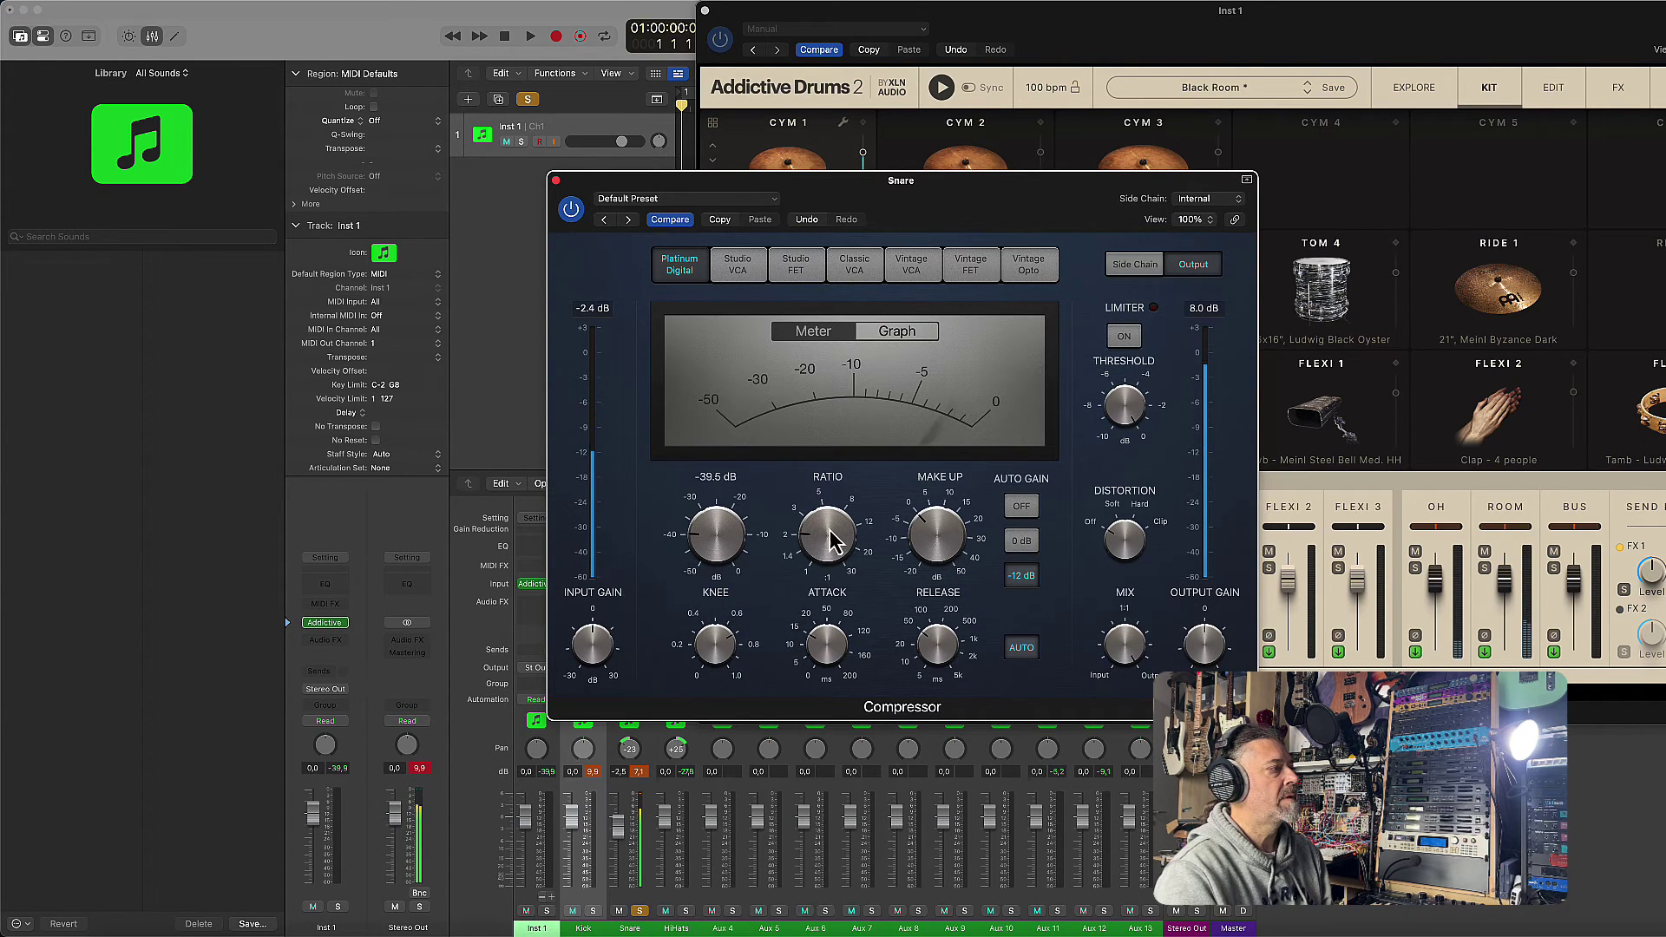
drag(838, 536, 833, 492)
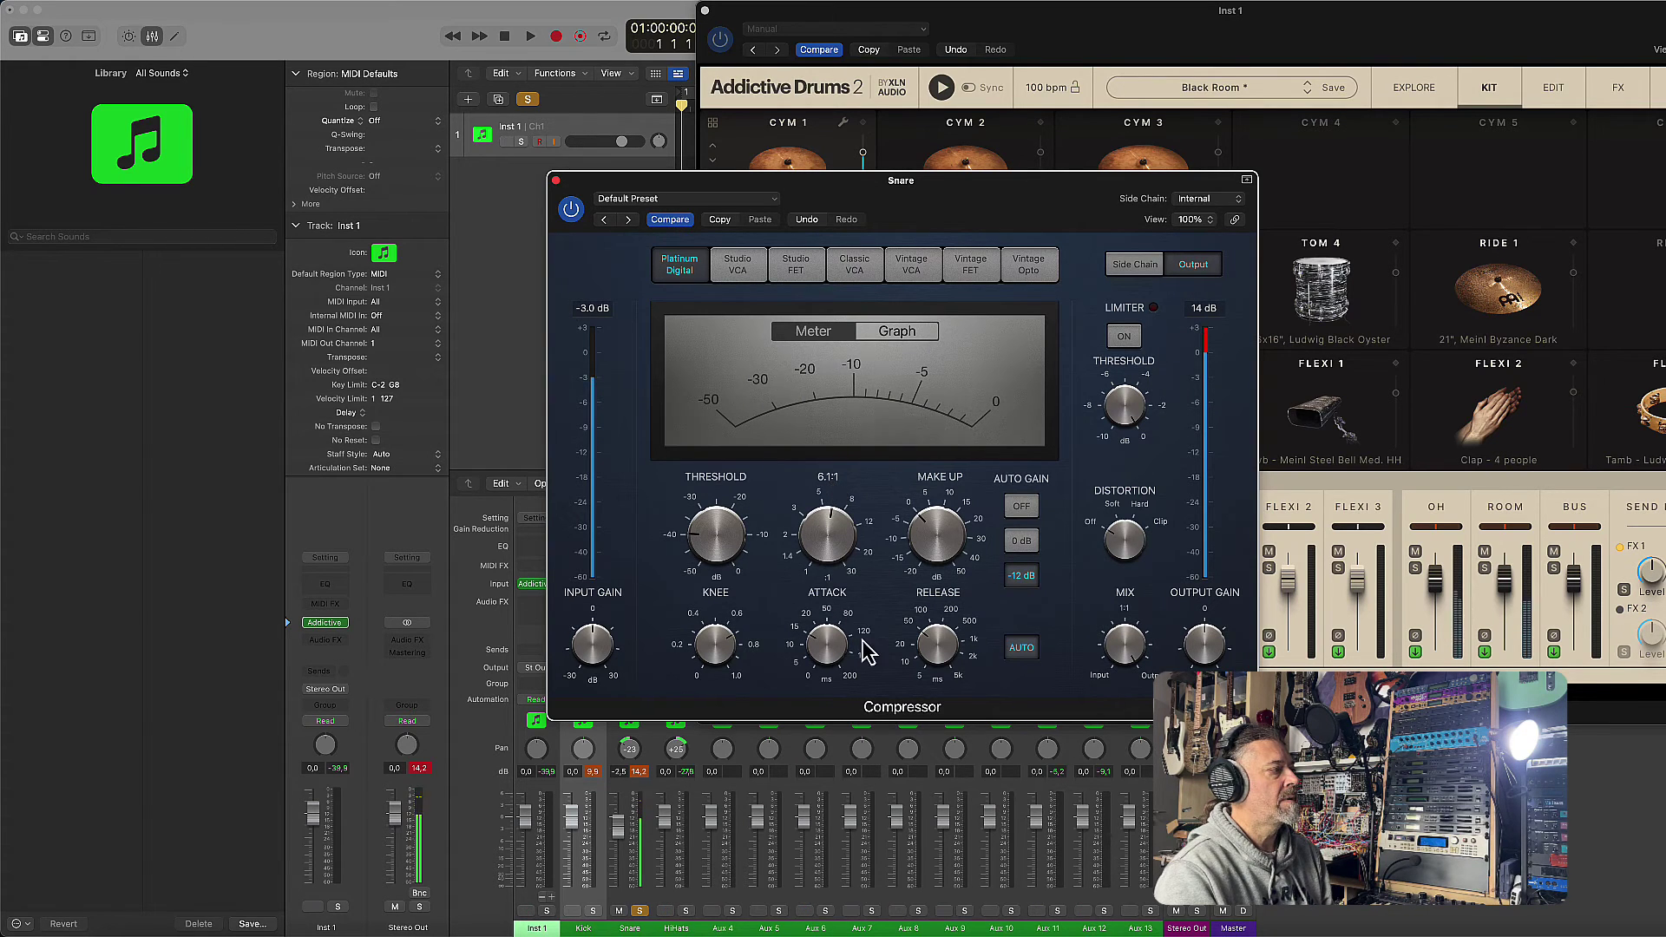
drag(822, 646, 840, 659)
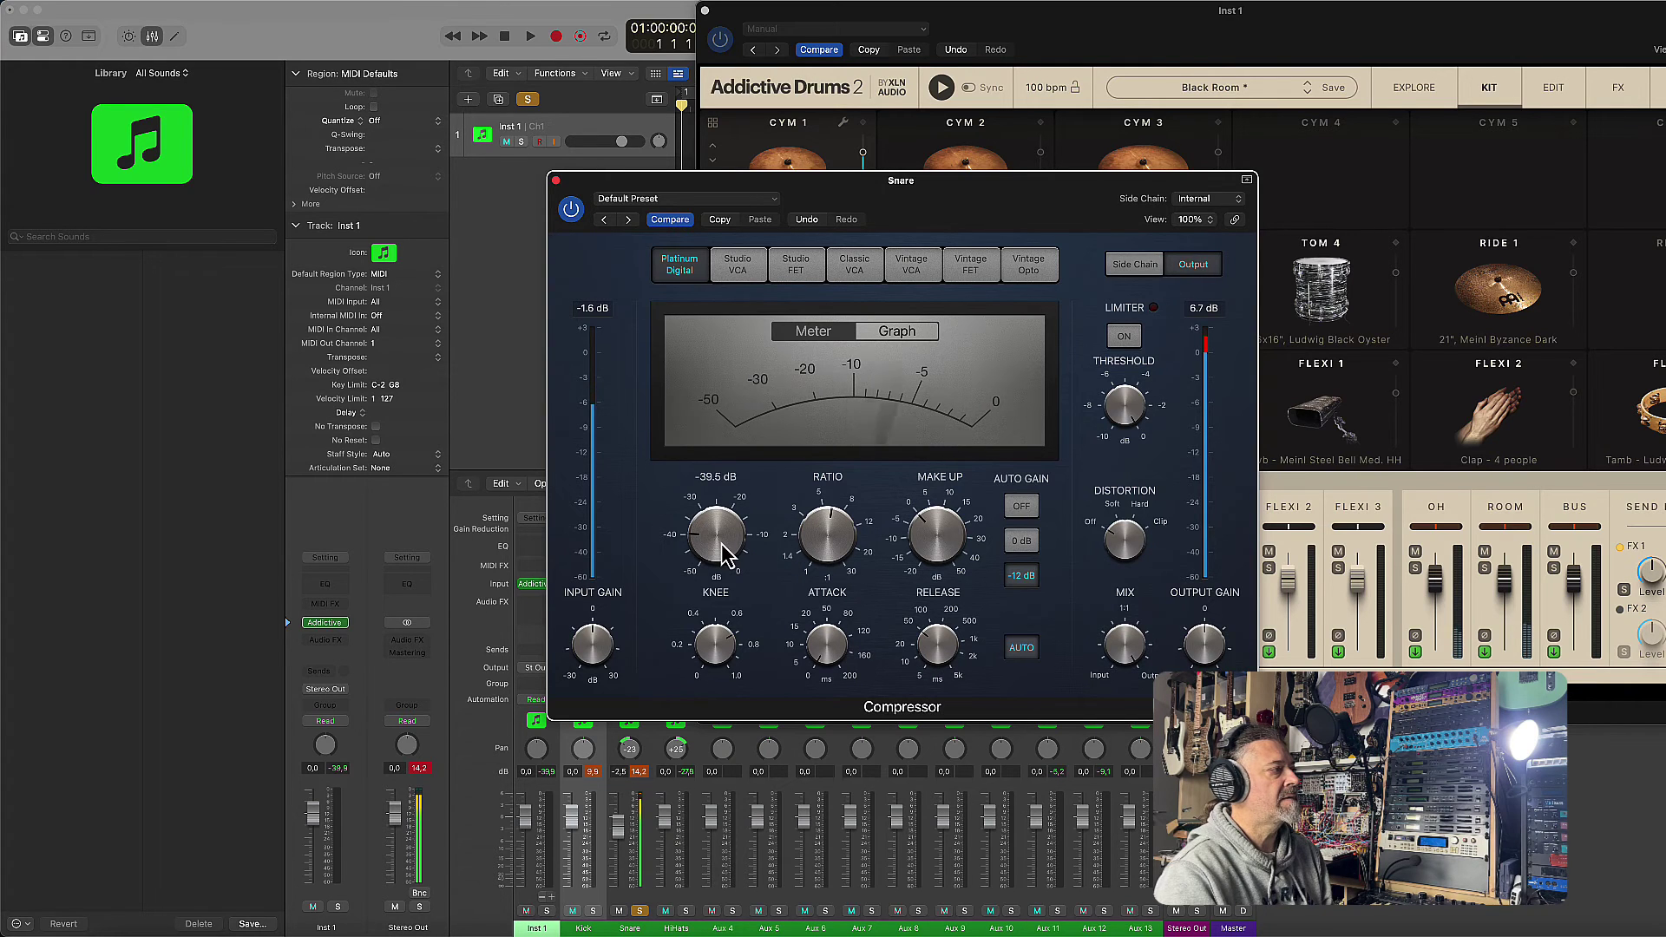
drag(819, 543, 825, 512)
drag(940, 552, 938, 537)
drag(819, 368, 819, 368)
click(557, 181)
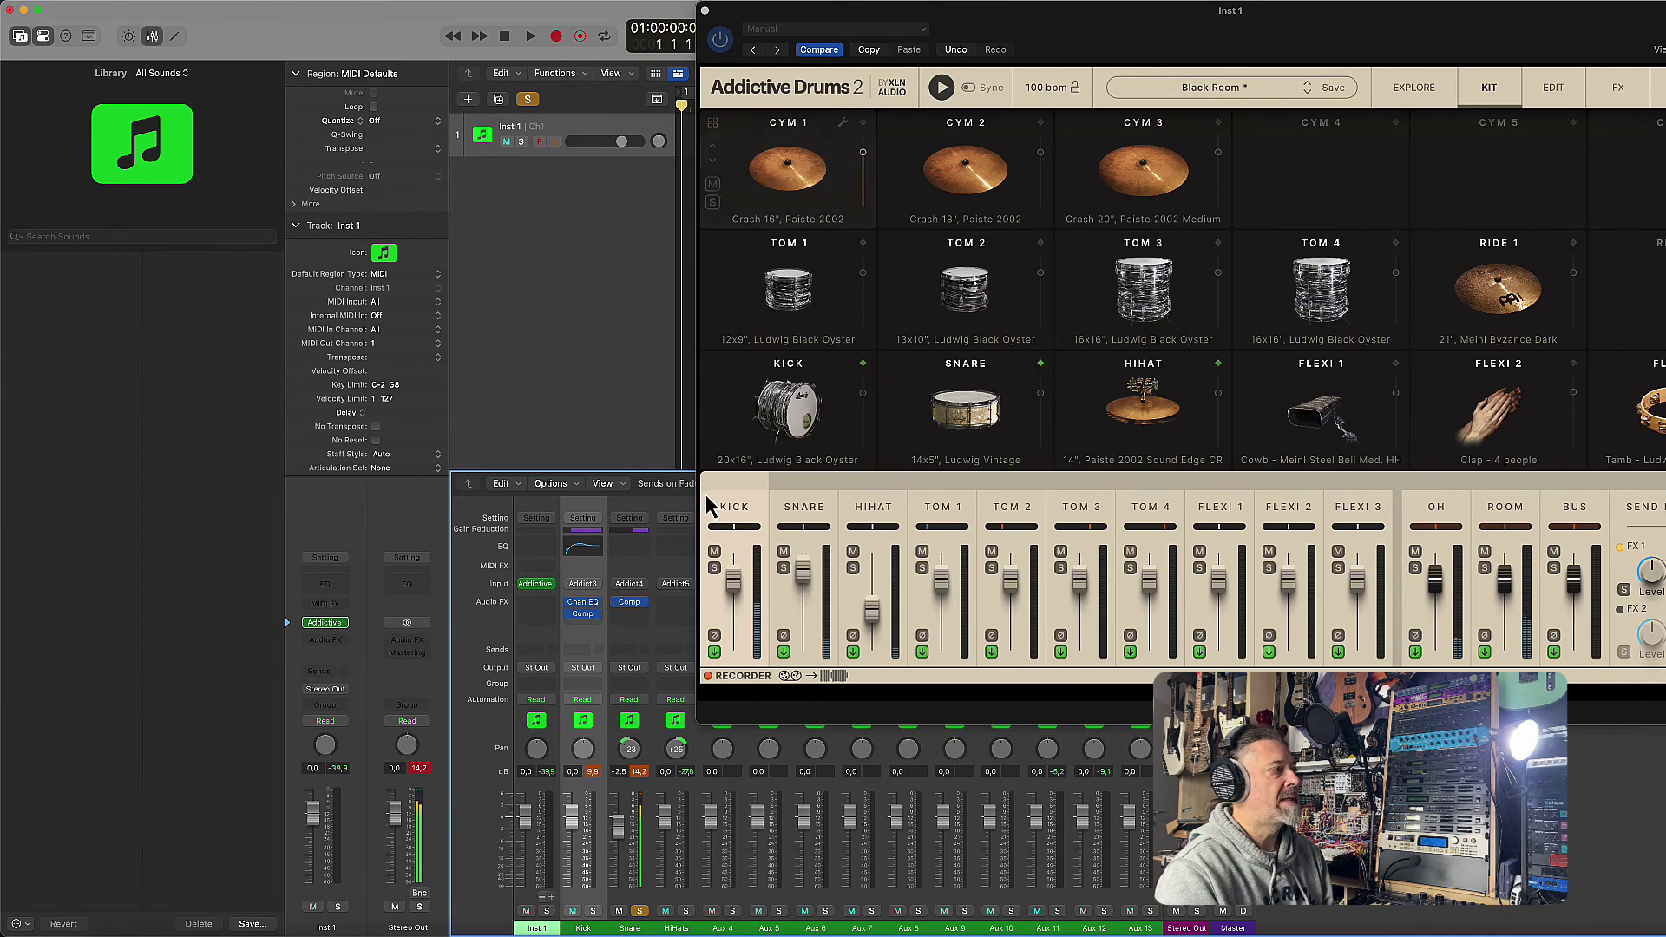
Step: Insert a ChromaVerb room reverb below the Snare's compressor with Wet at 14%
click(641, 622)
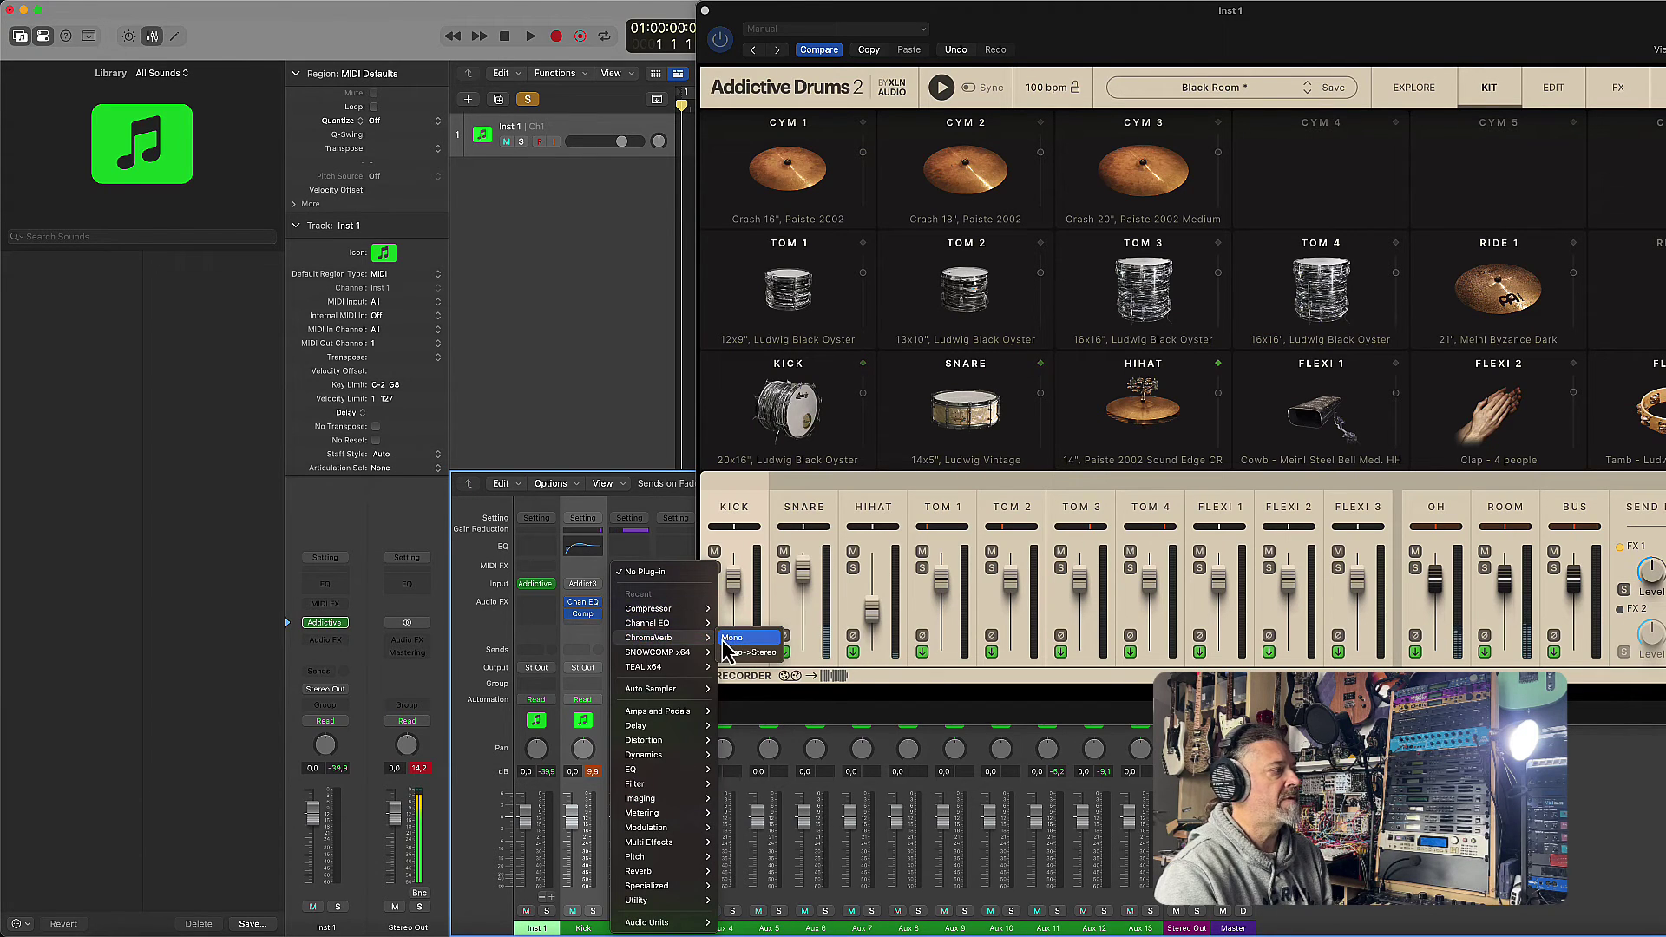
click(727, 647)
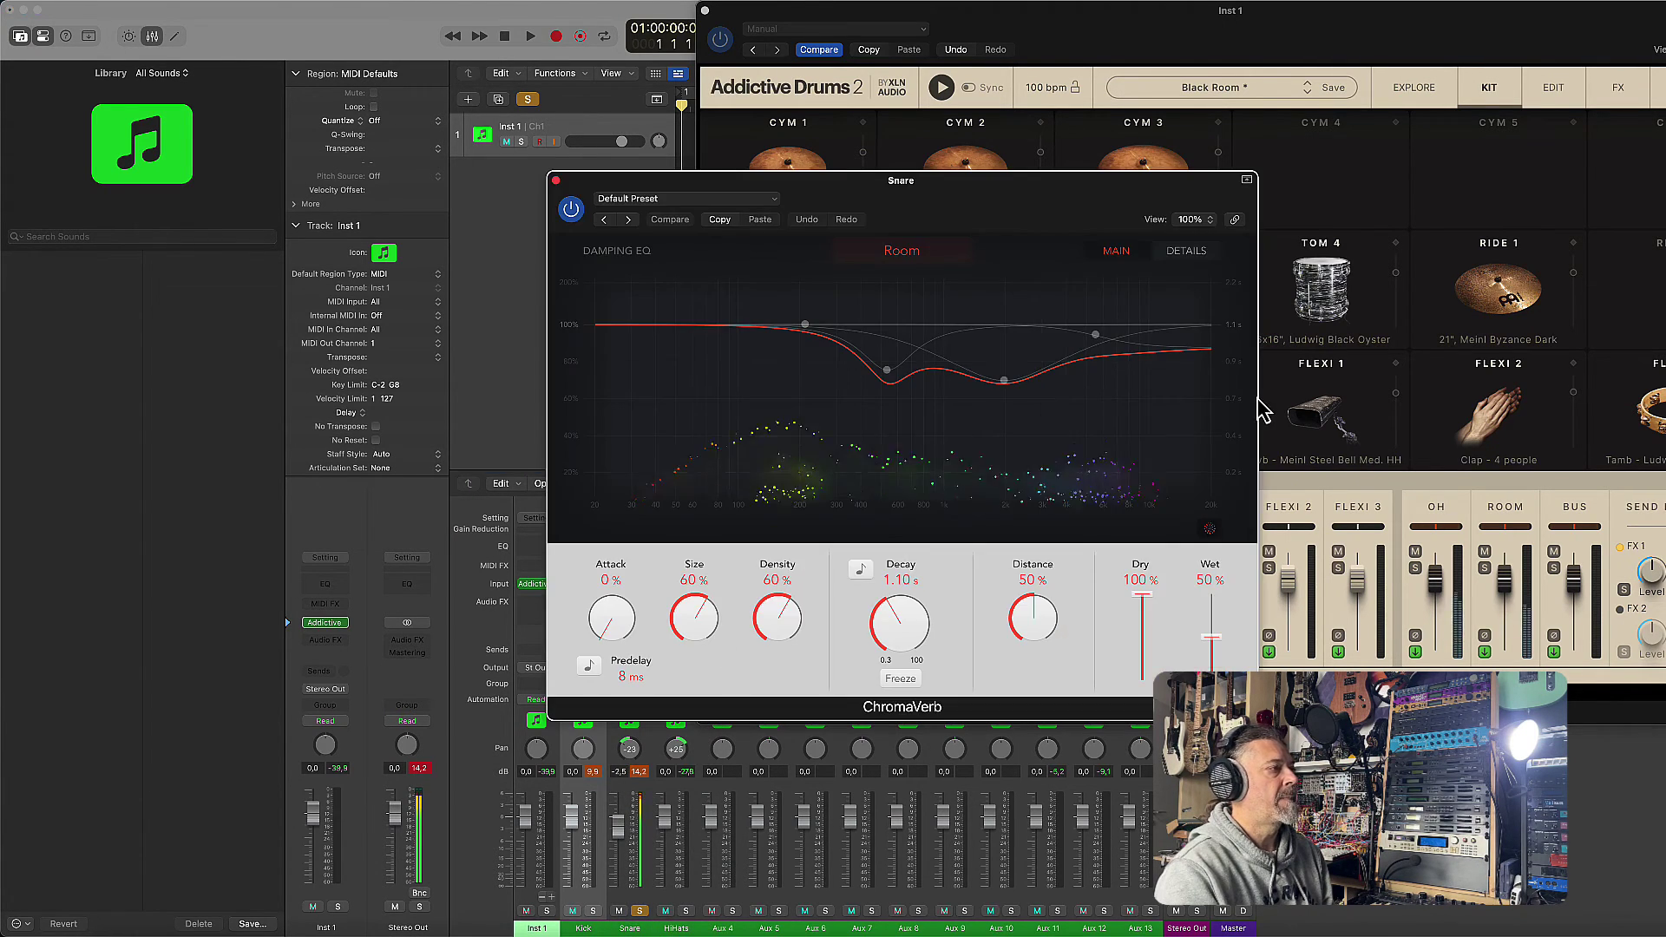
drag(1214, 649, 1211, 670)
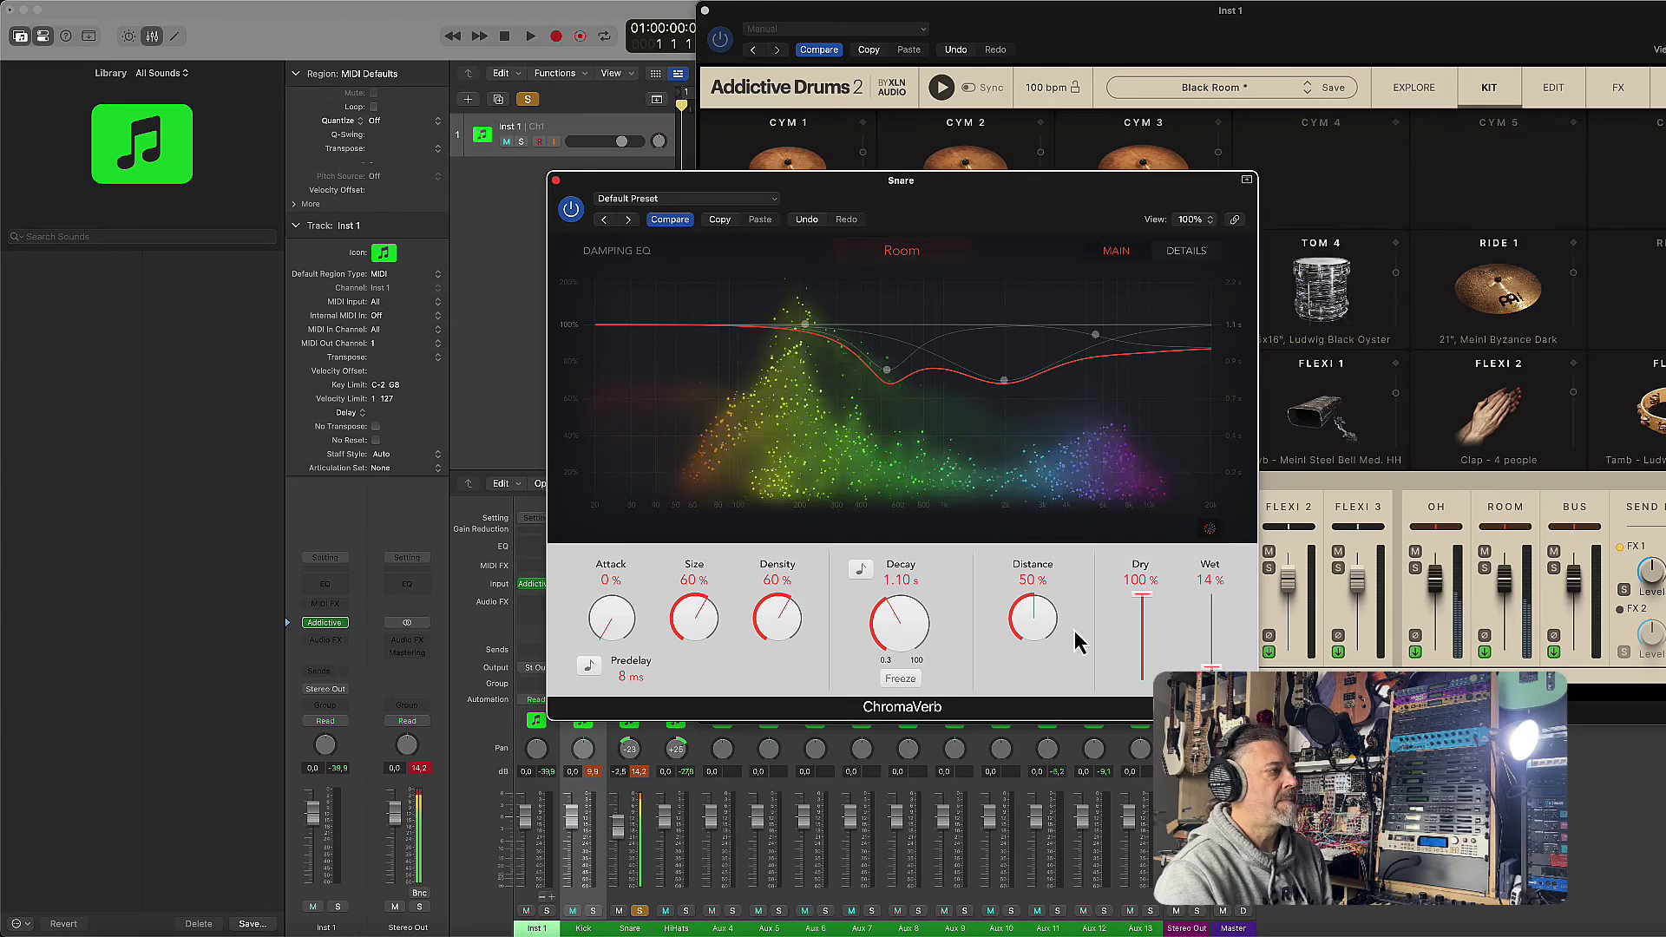
Step: Unsolo Snare and lower the faders: Kick to -4.6 dB, Snare to -13.6 dB
click(639, 910)
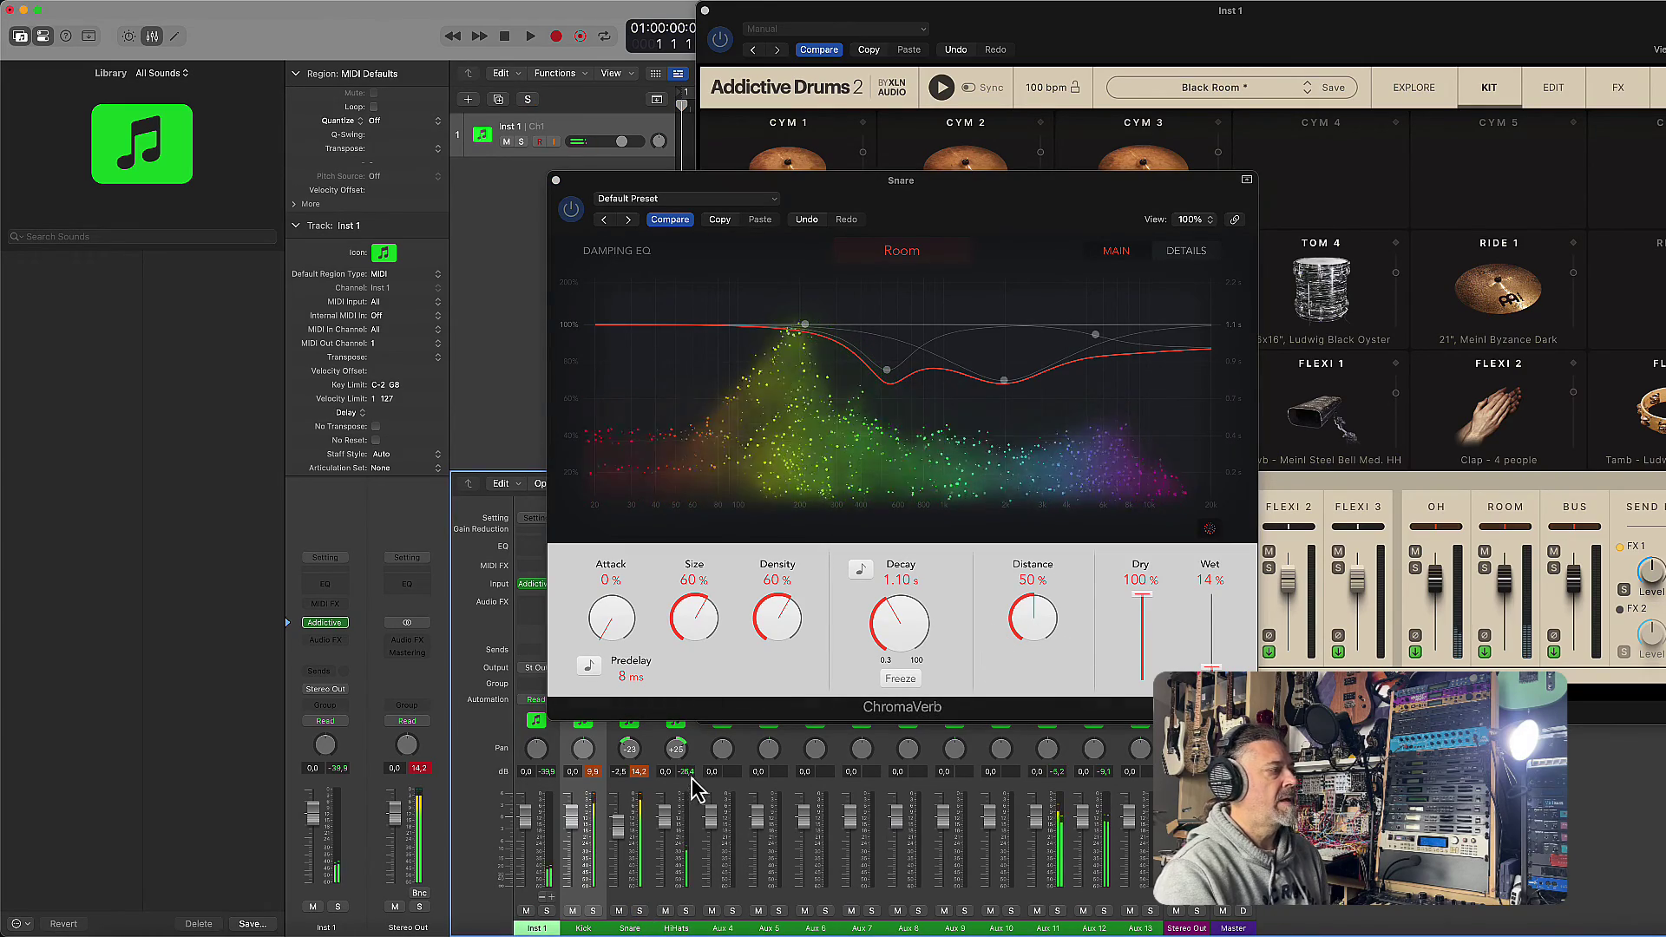
drag(618, 824, 618, 833)
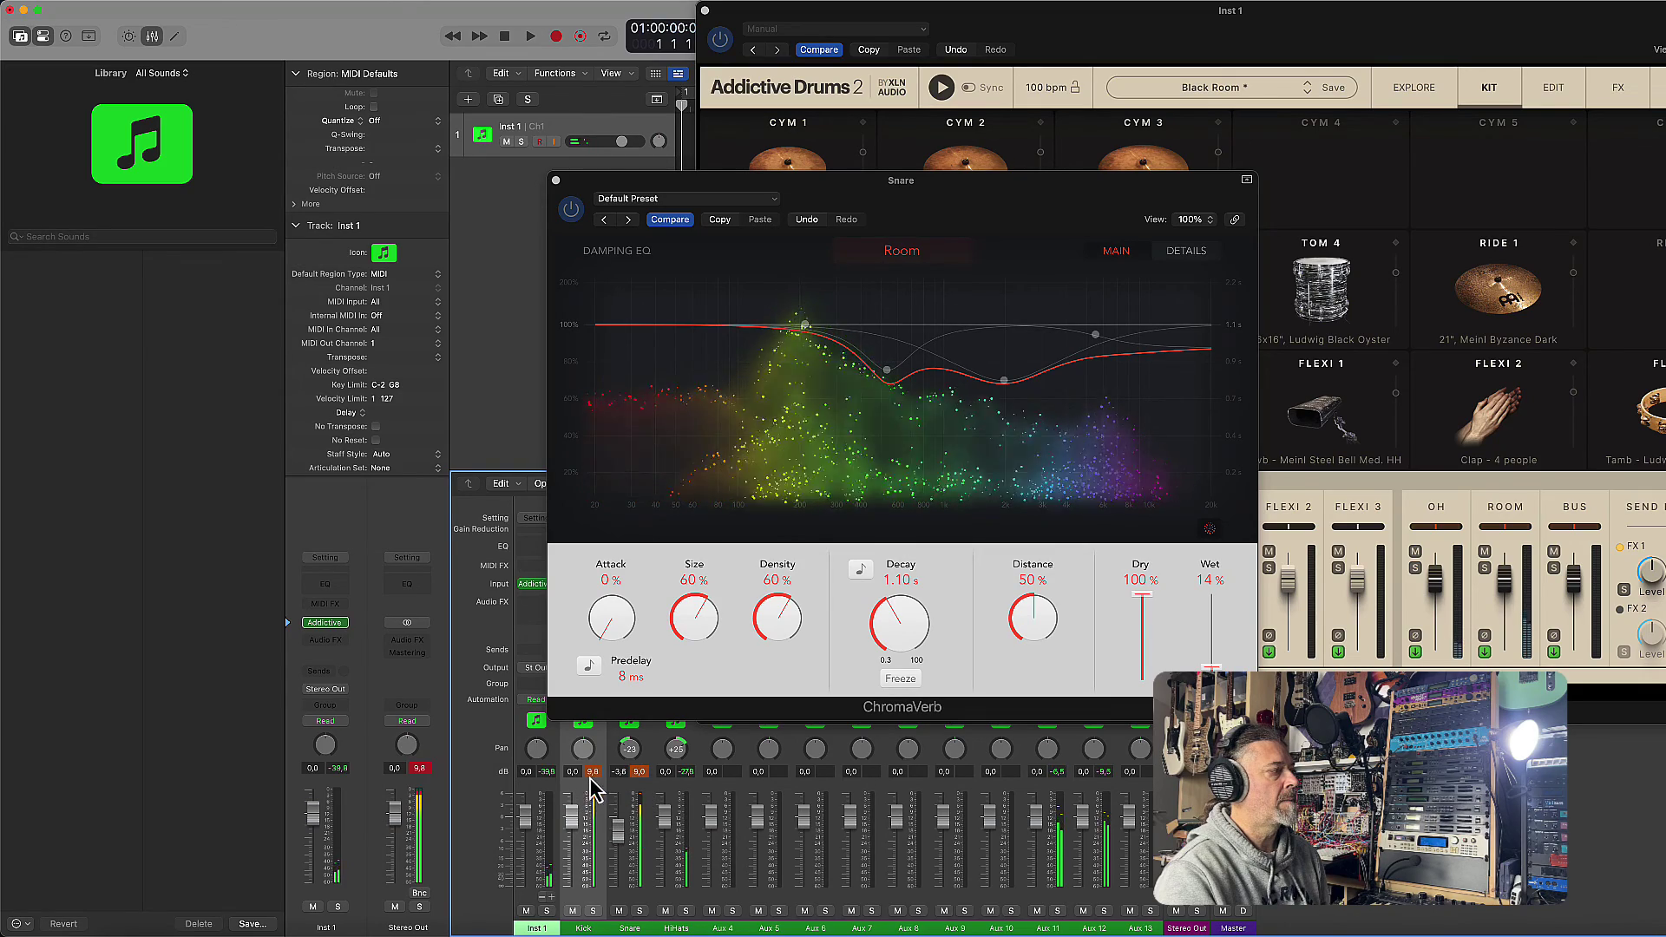
drag(623, 846, 571, 826)
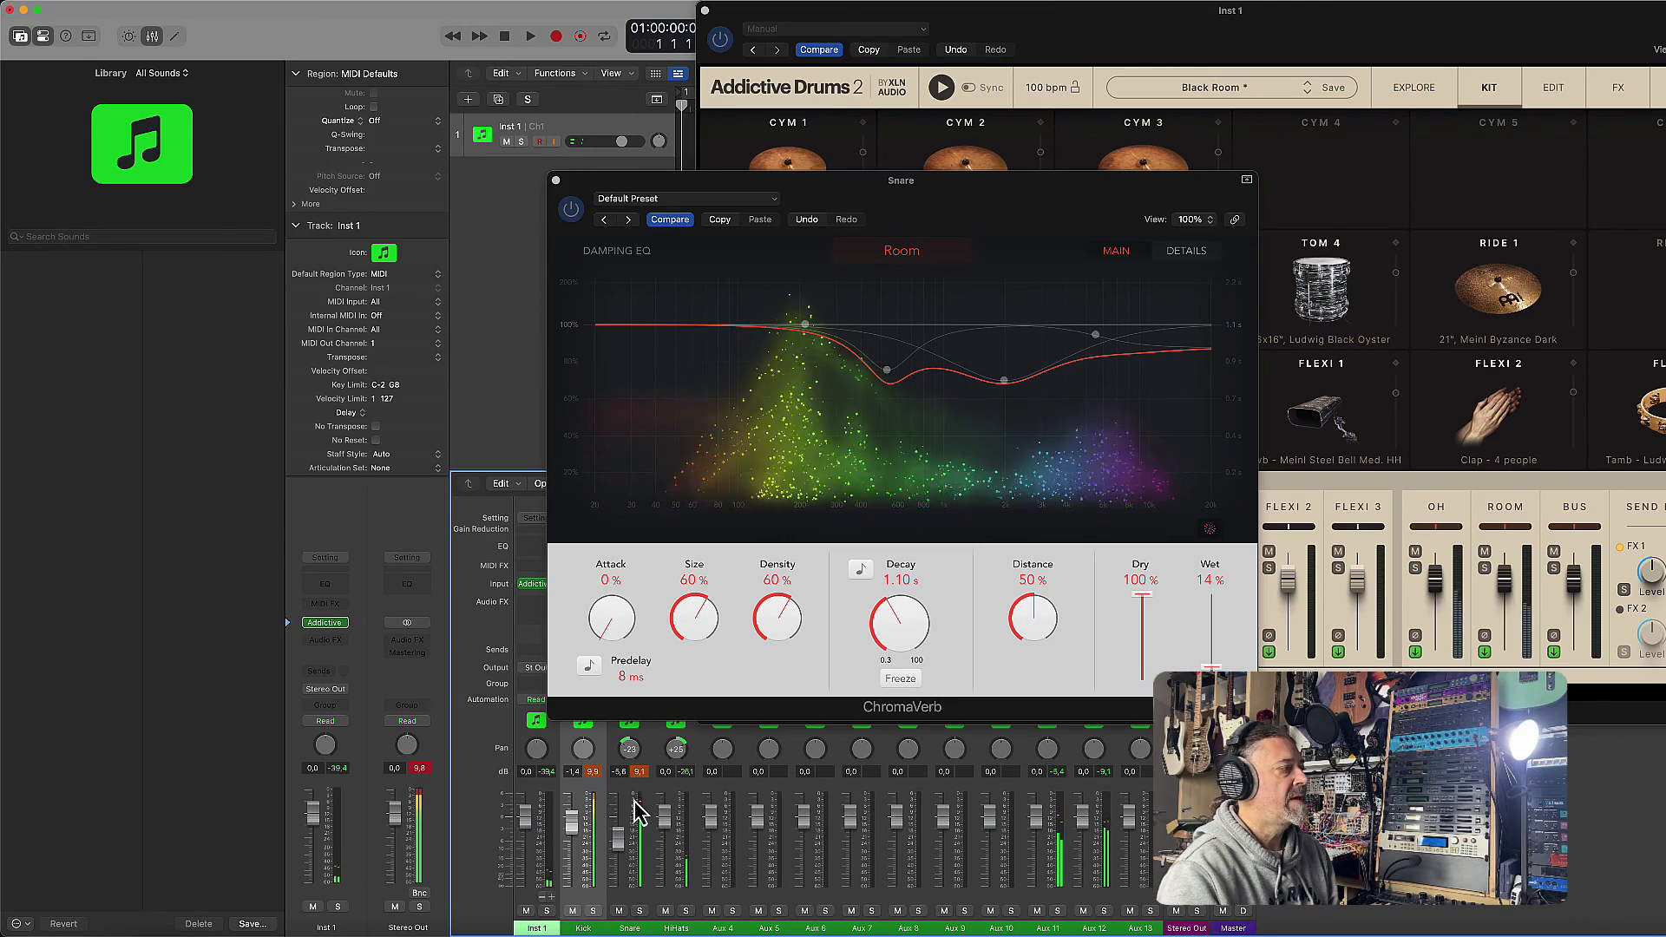
drag(617, 838, 581, 839)
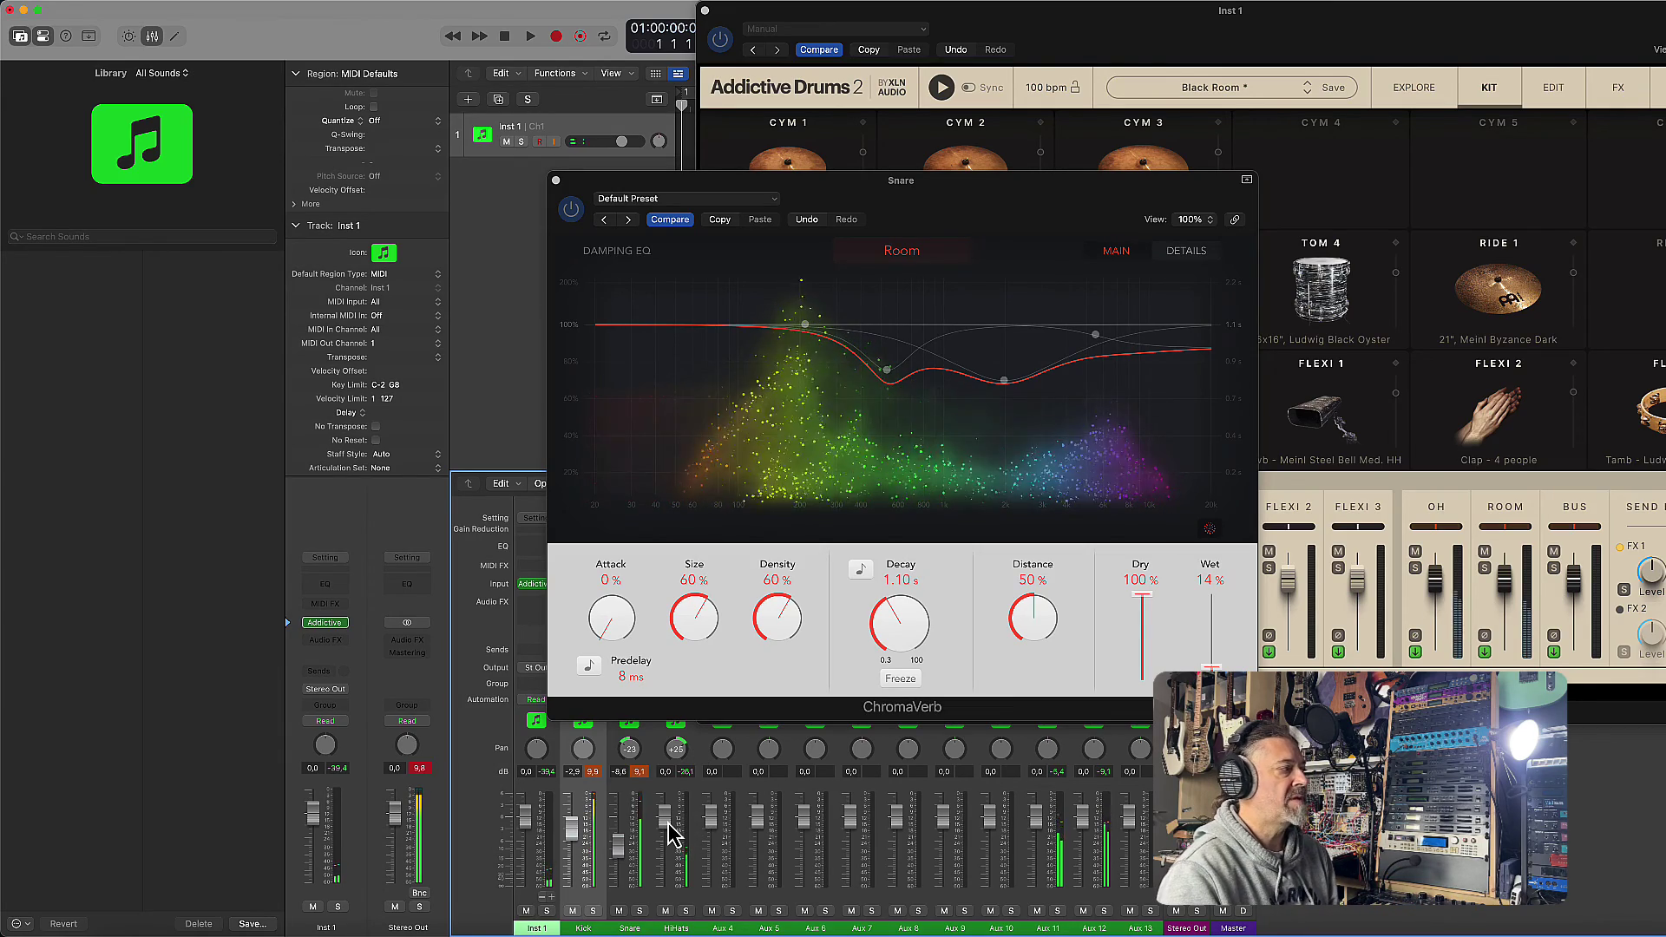
drag(617, 842, 572, 836)
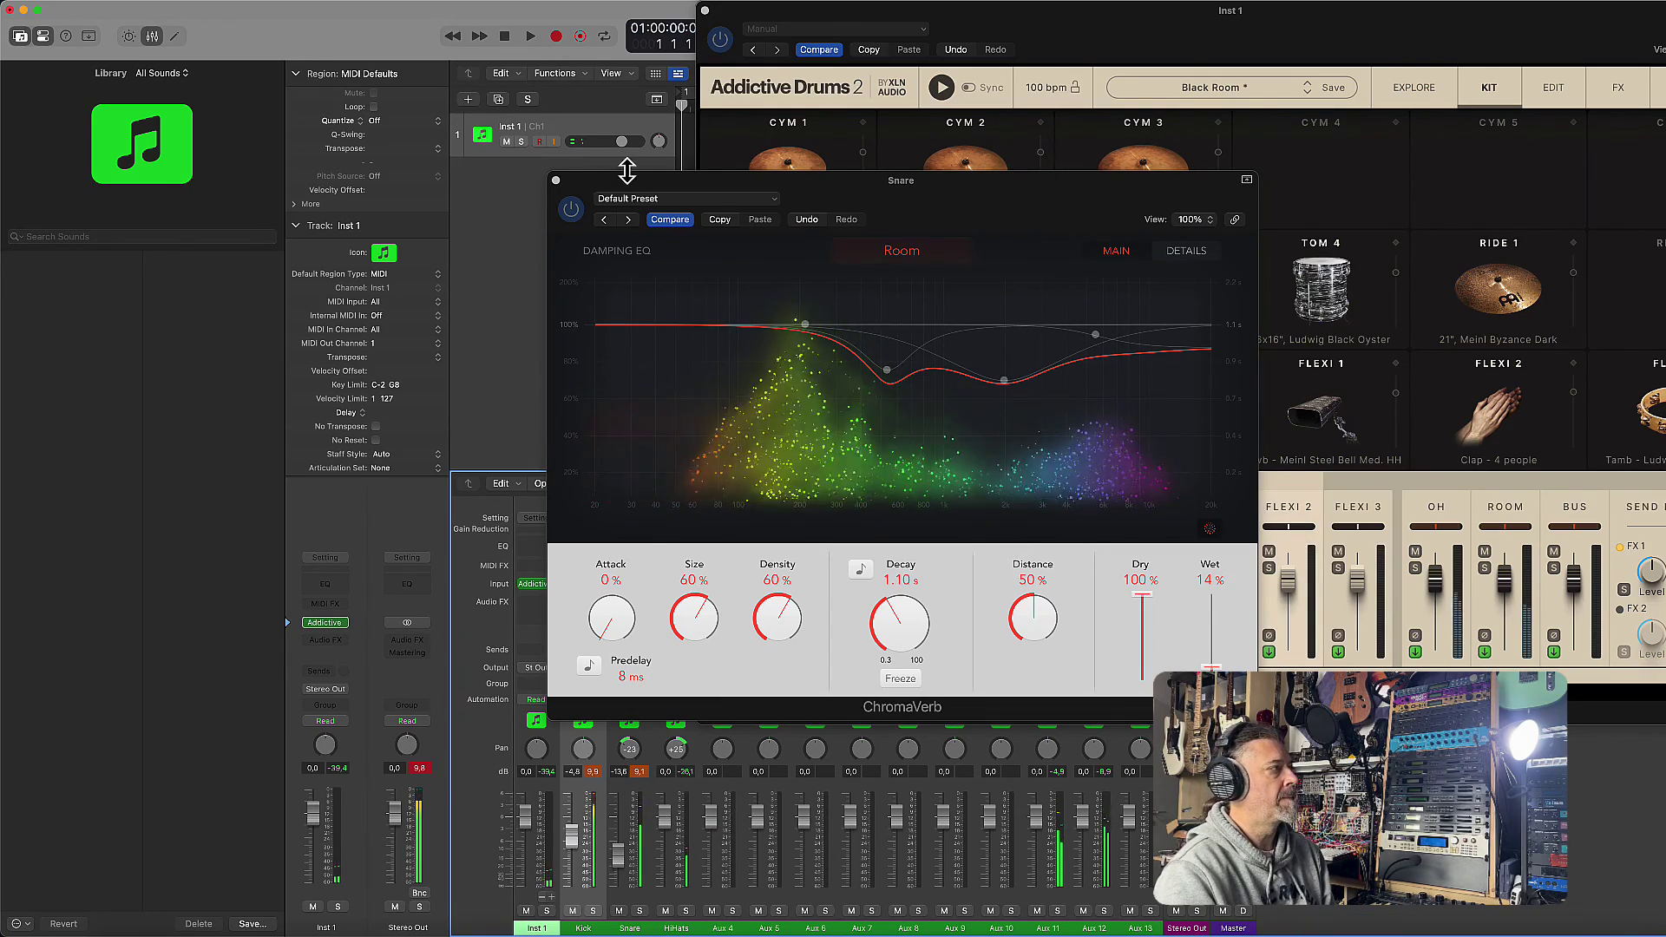
Step: Bring the Addictive Drums 2 kit window in front of the Snare's ChromaVerb window
click(941, 89)
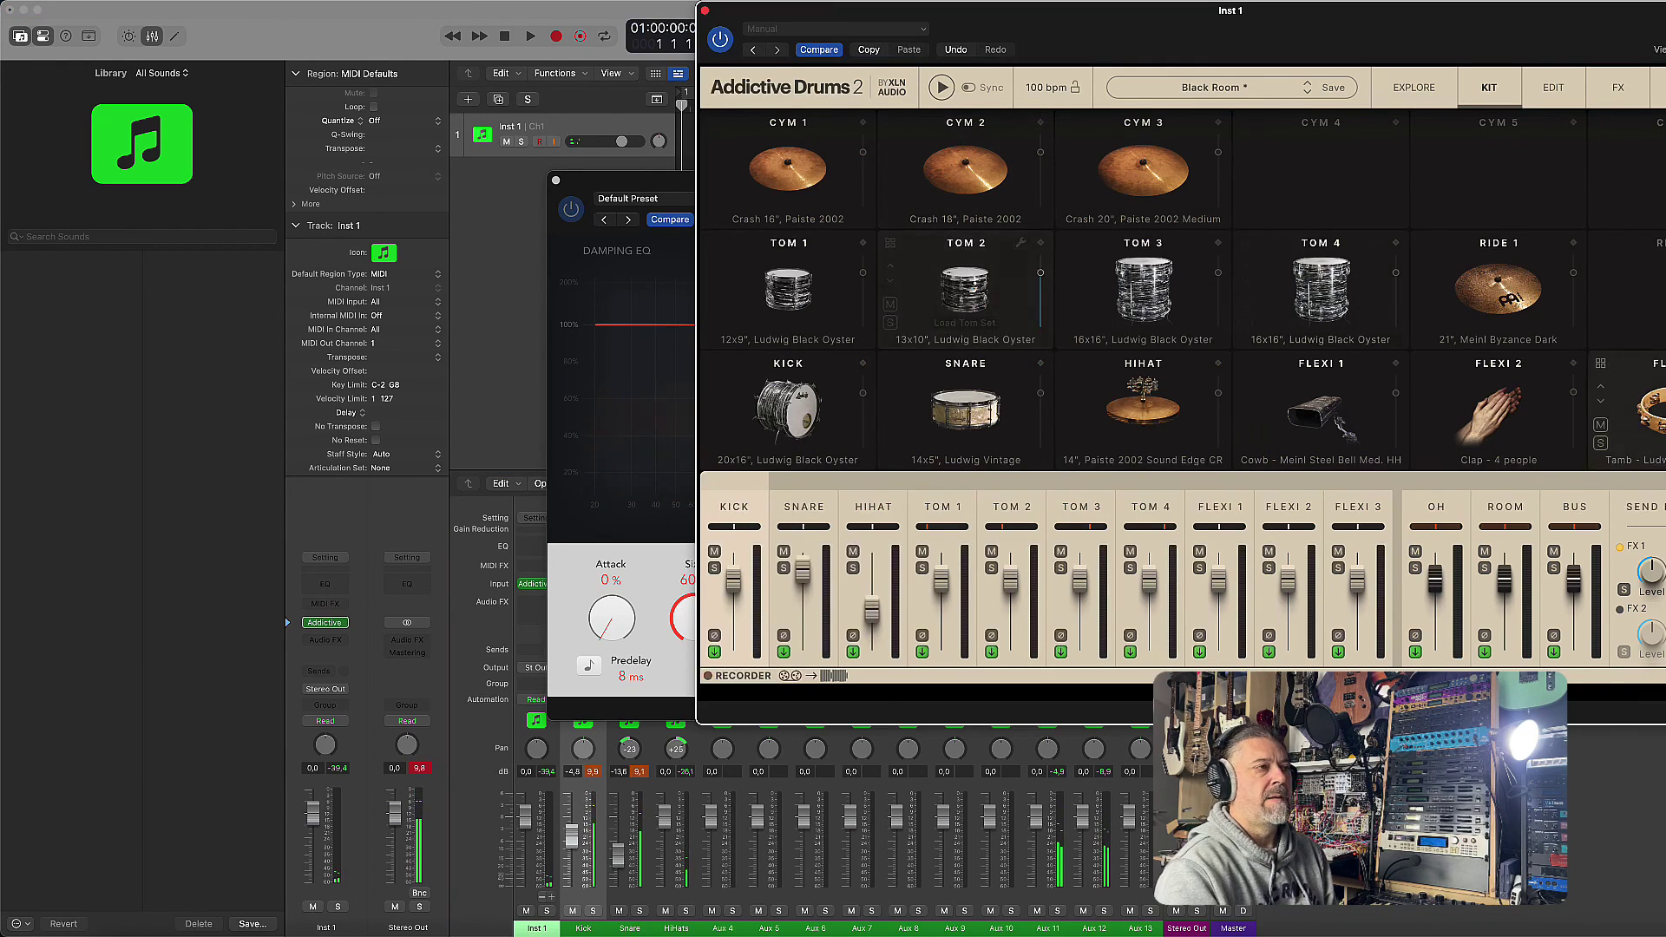